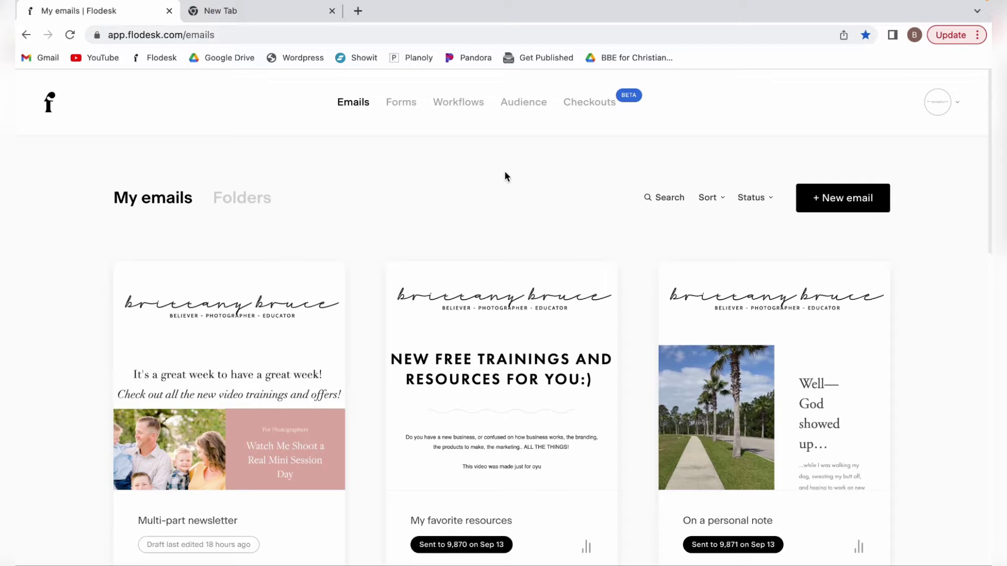
Step: Exit Chrome full-screen mode so the desktop shows beside the Flodesk emails page
left_click(55, 21)
left_click_drag(109, 40, 276, 17)
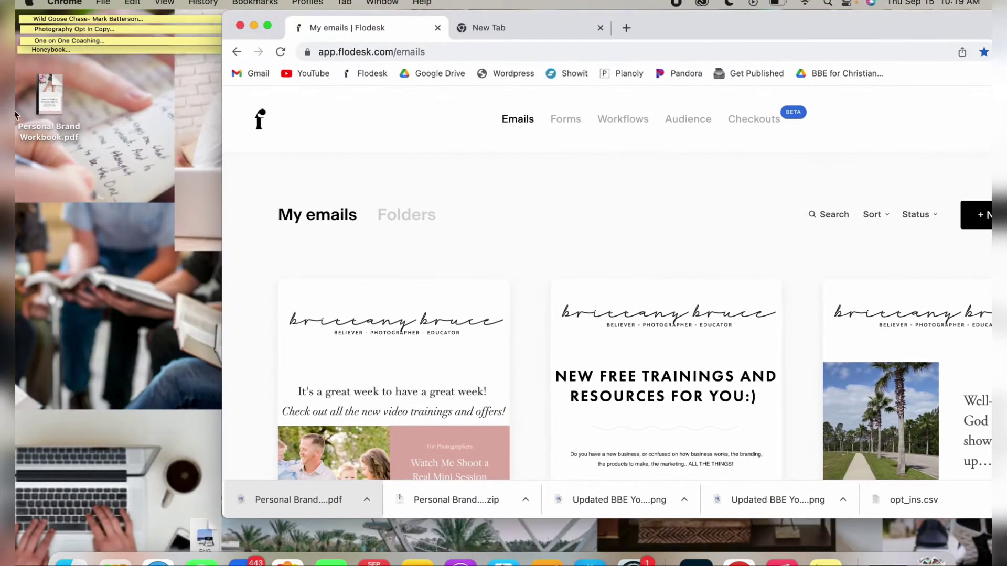
double_click(49, 87)
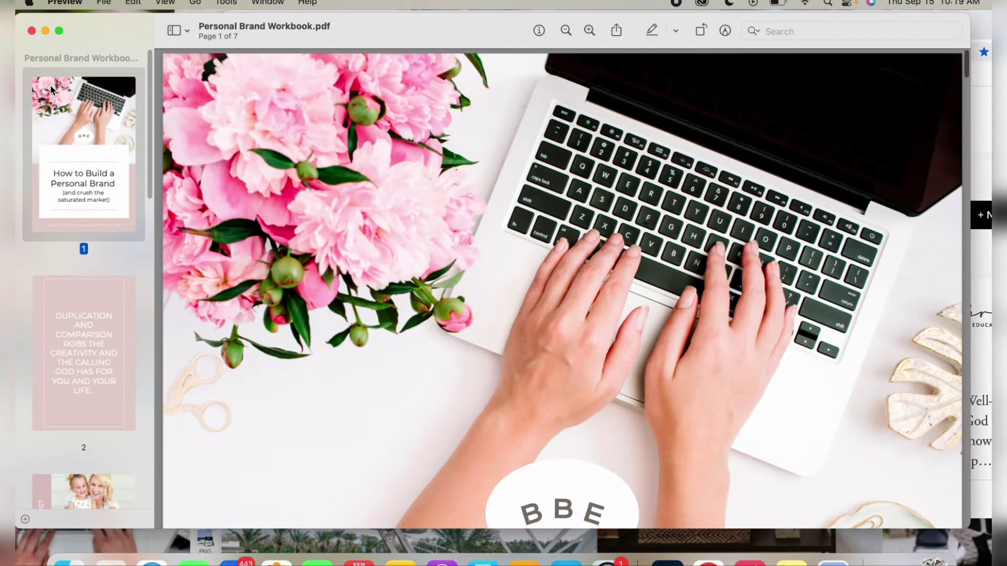
scroll(420, 254, "down", 15)
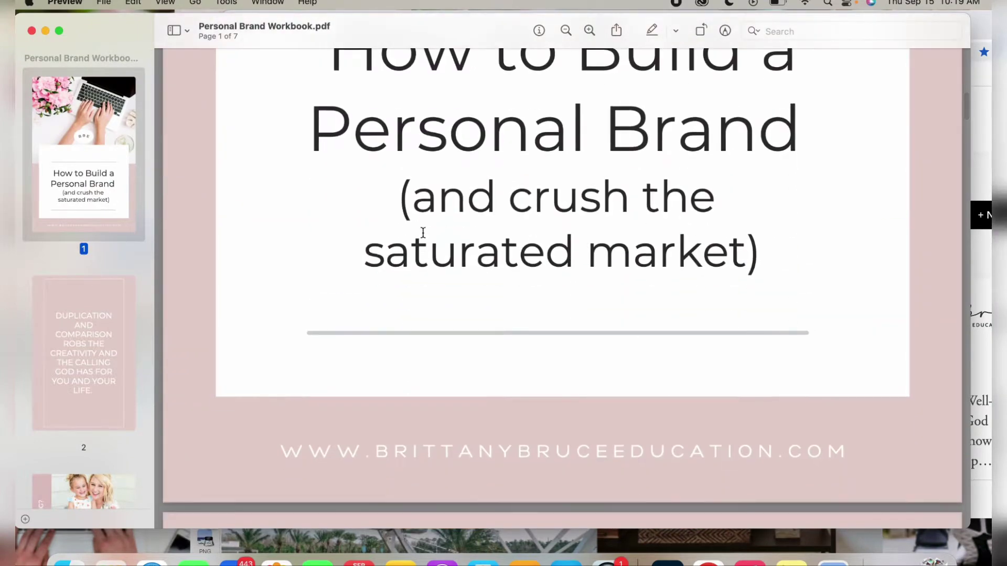
scroll(423, 233, "down", 15)
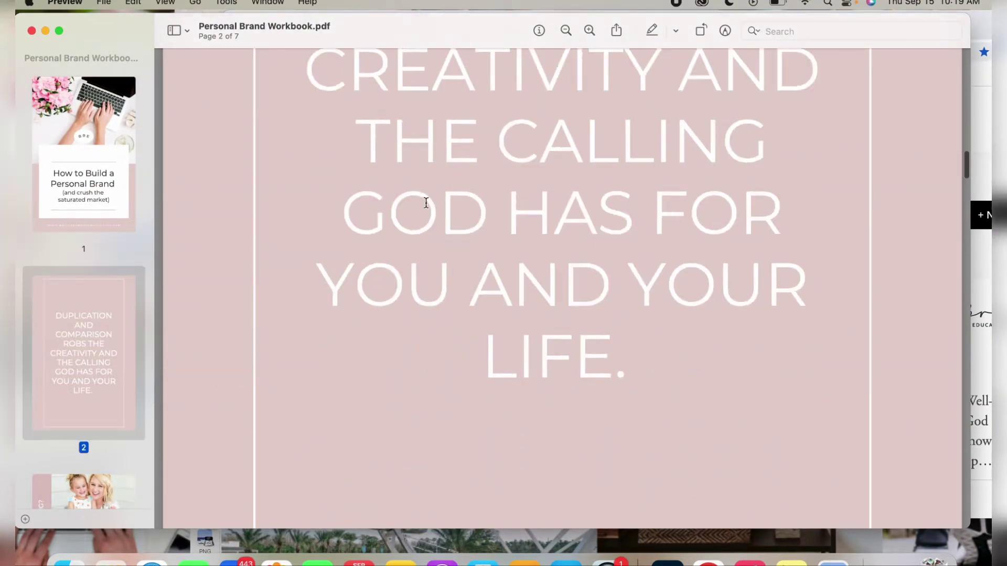
scroll(425, 202, "down", 20)
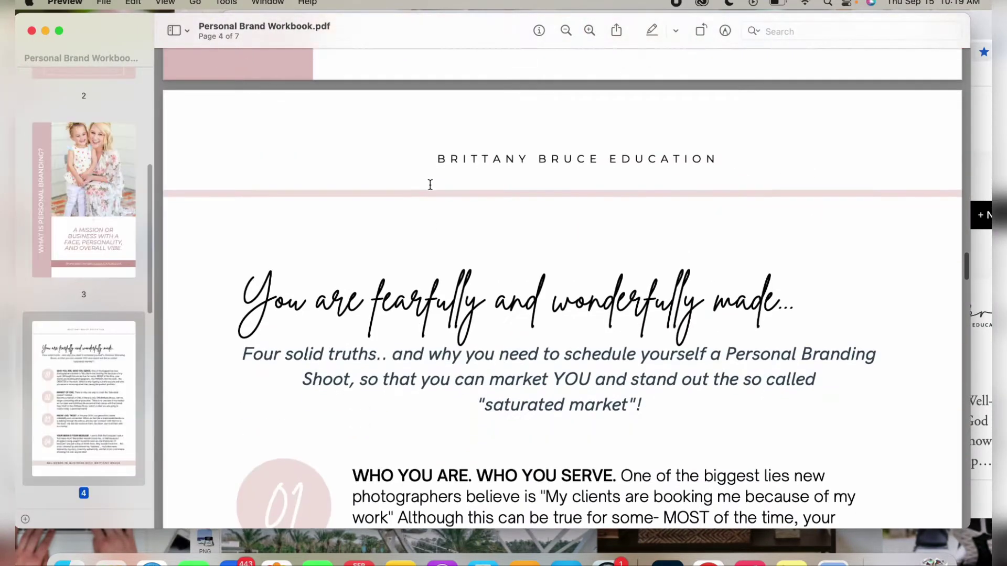
scroll(429, 183, "down", 20)
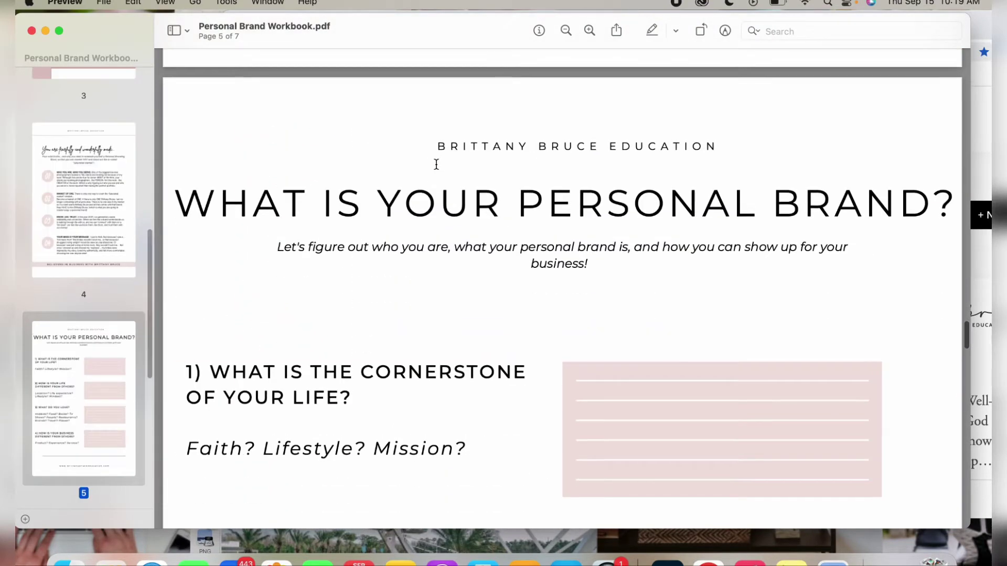
scroll(437, 165, "down", 20)
scroll(437, 164, "down", 15)
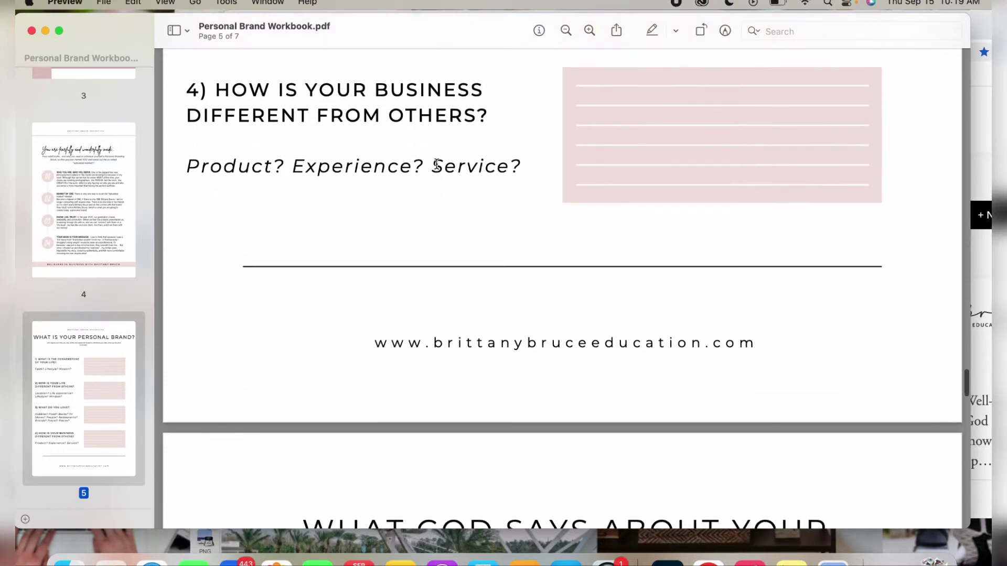
scroll(437, 158, "up", 10)
scroll(437, 158, "down", 10)
scroll(437, 158, "down", 8)
scroll(437, 158, "down", 3)
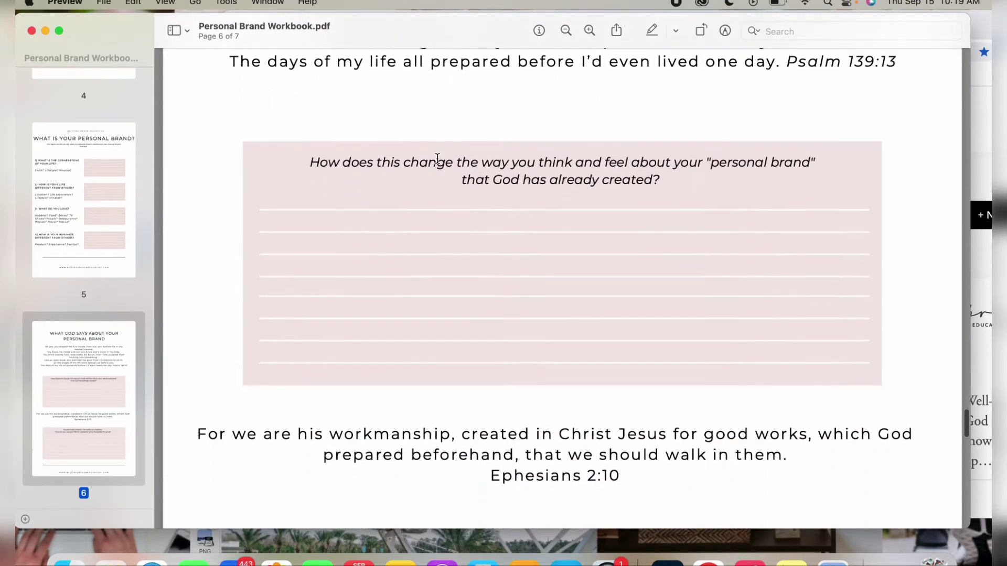
scroll(437, 158, "up", 20)
scroll(437, 159, "up", 20)
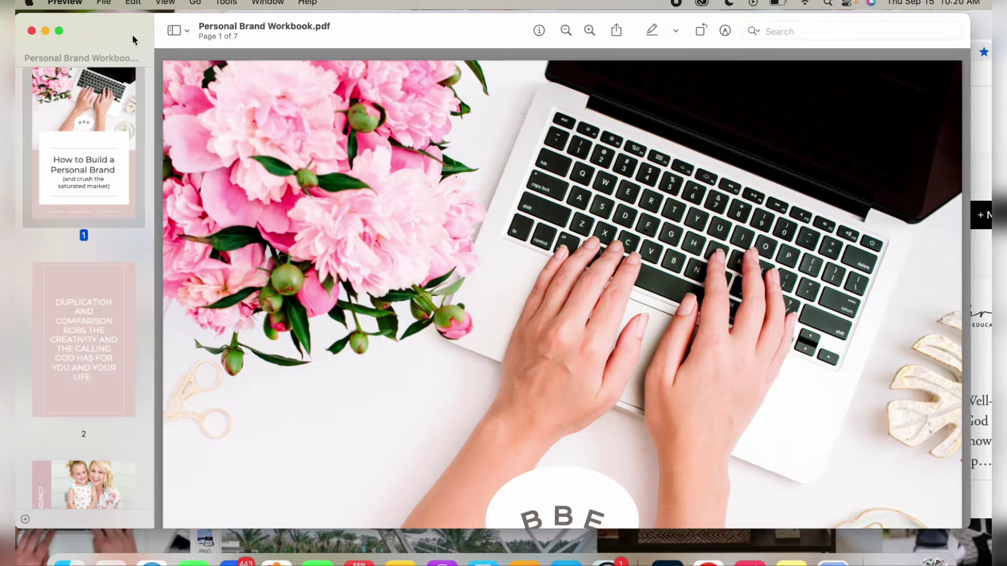
scroll(389, 290, "down", 3)
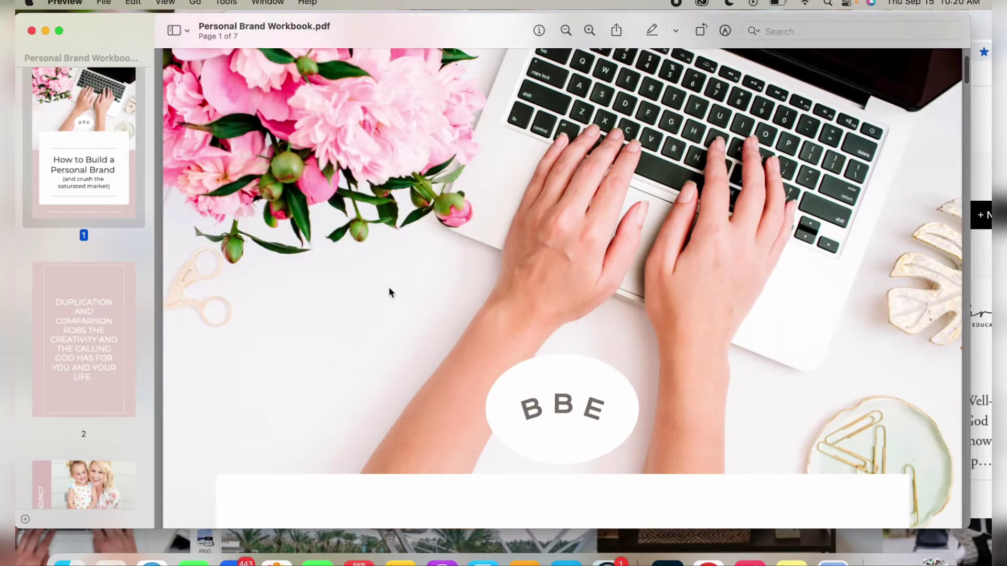
scroll(389, 288, "up", 4)
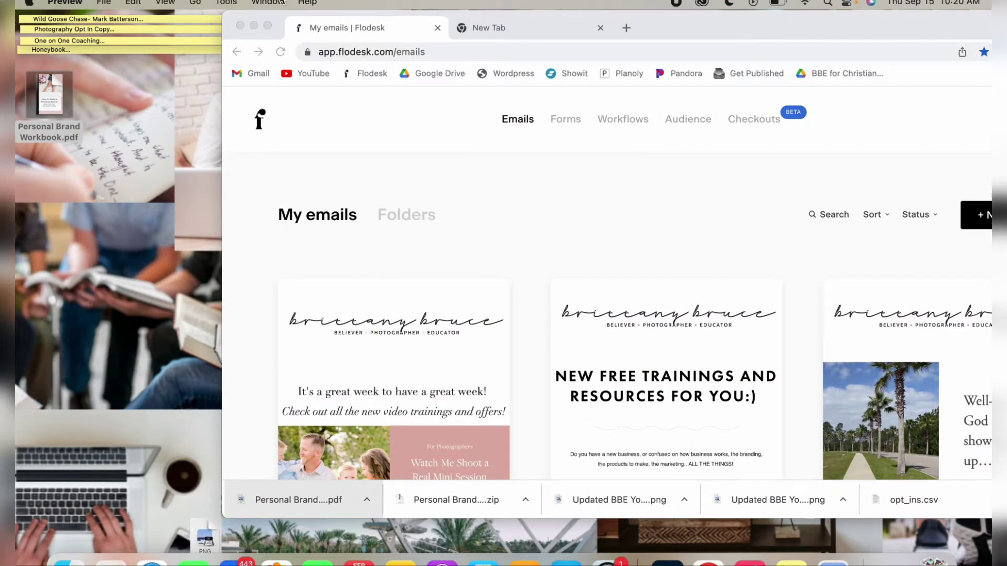
Step: Move the Chrome window back left and widen it so My emails fills the screen
left_click_drag(269, 13, 64, 14)
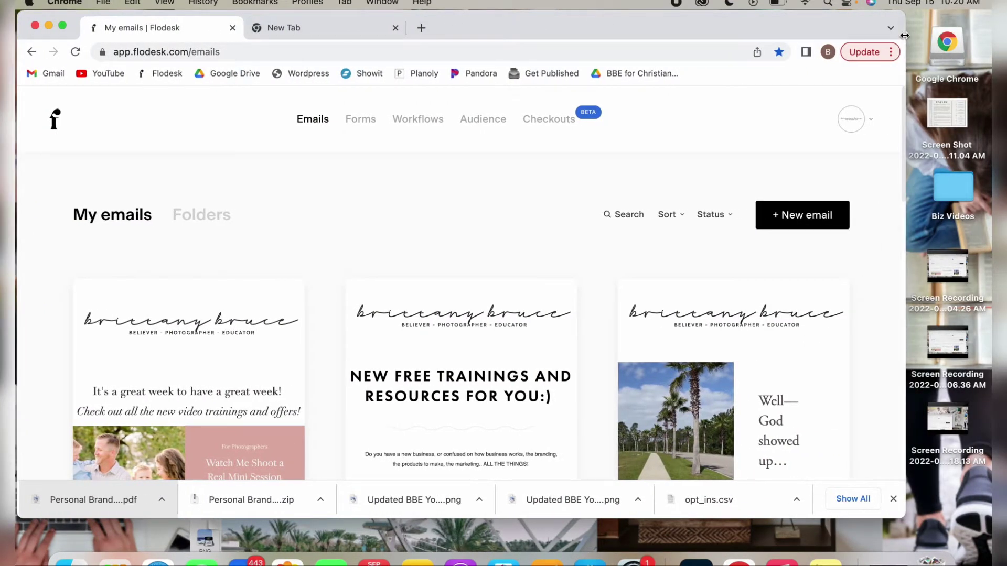
left_click_drag(905, 35, 954, 33)
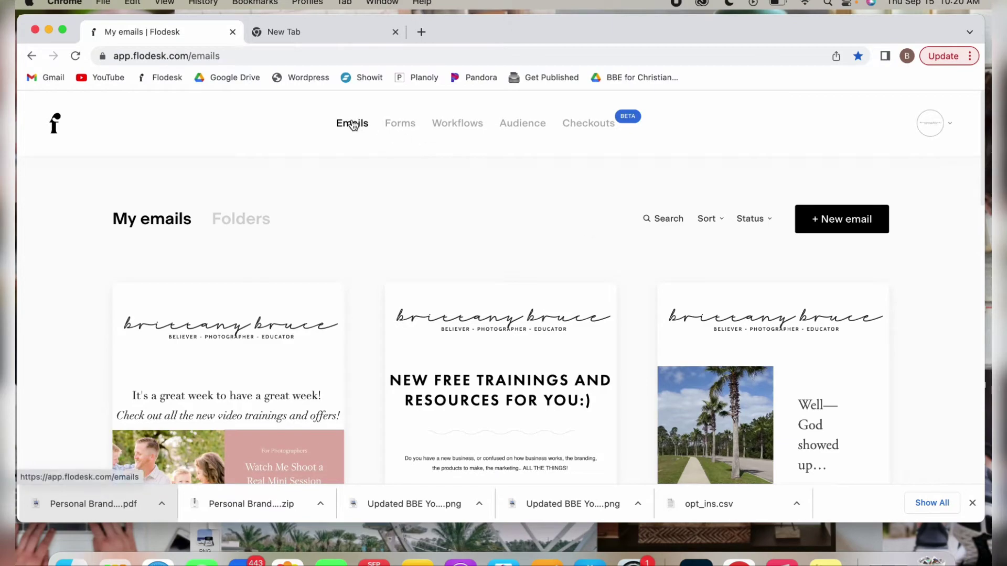
scroll(389, 293, "down", 15)
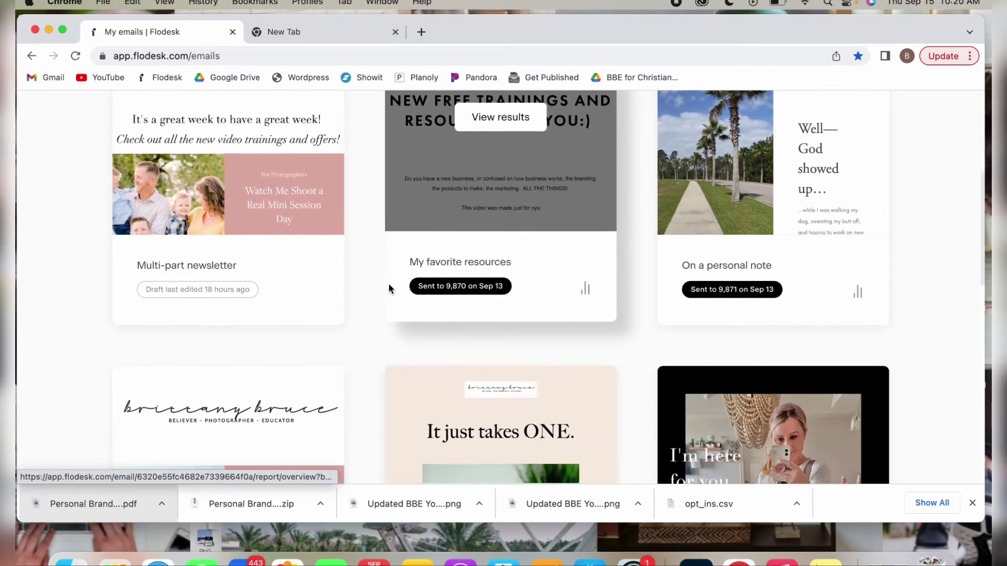
scroll(389, 288, "up", 15)
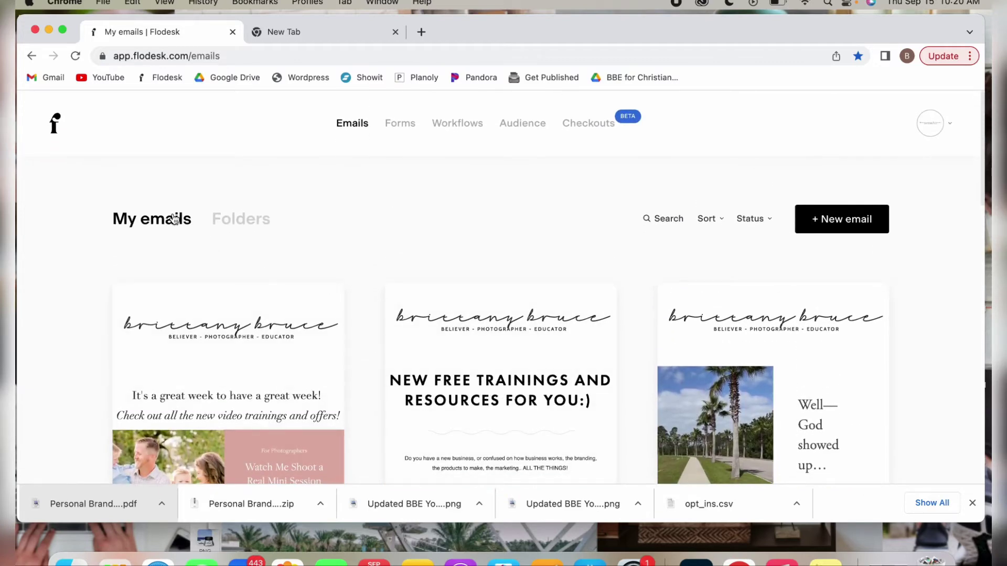
left_click(237, 221)
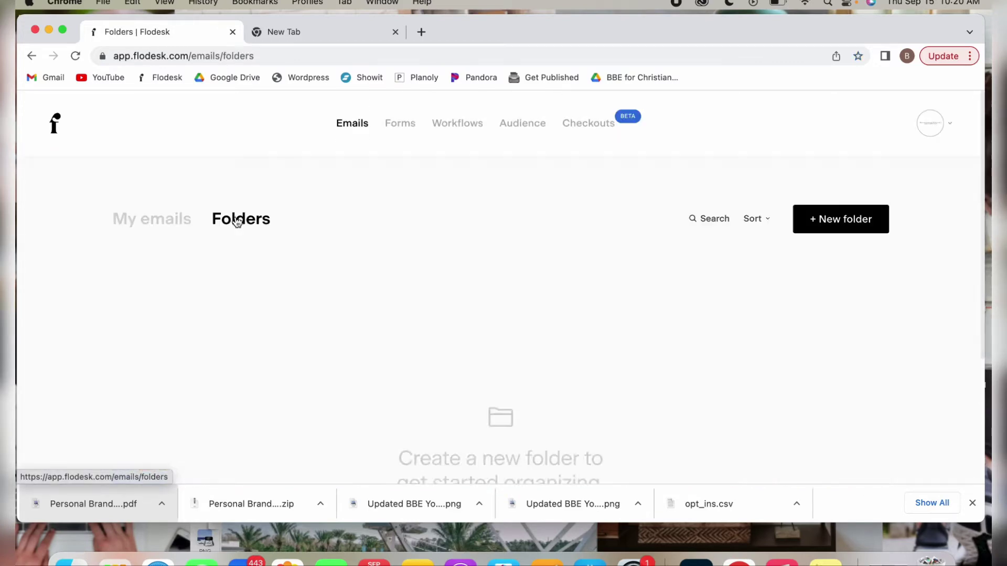
left_click(158, 222)
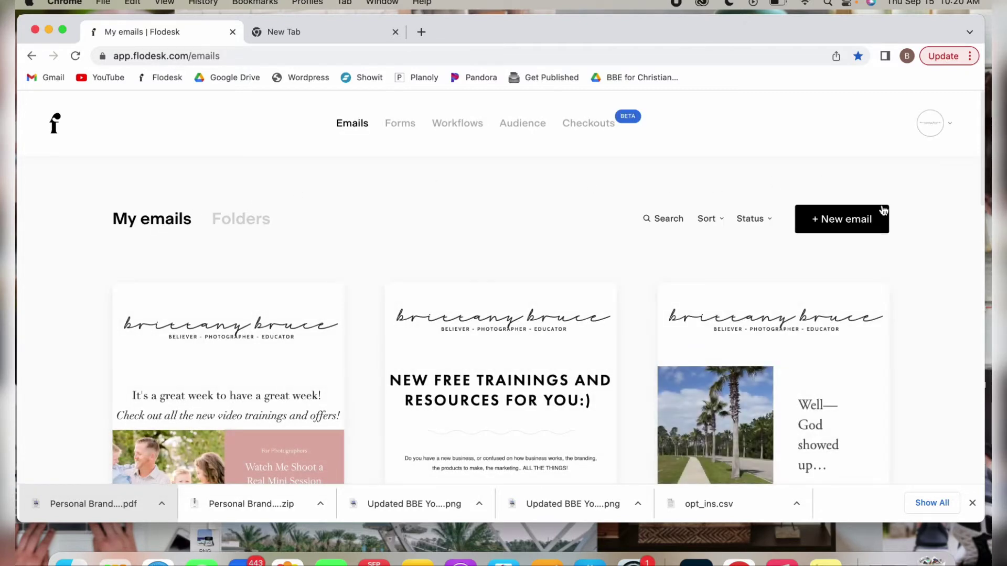
left_click(839, 222)
scroll(586, 325, "down", 5)
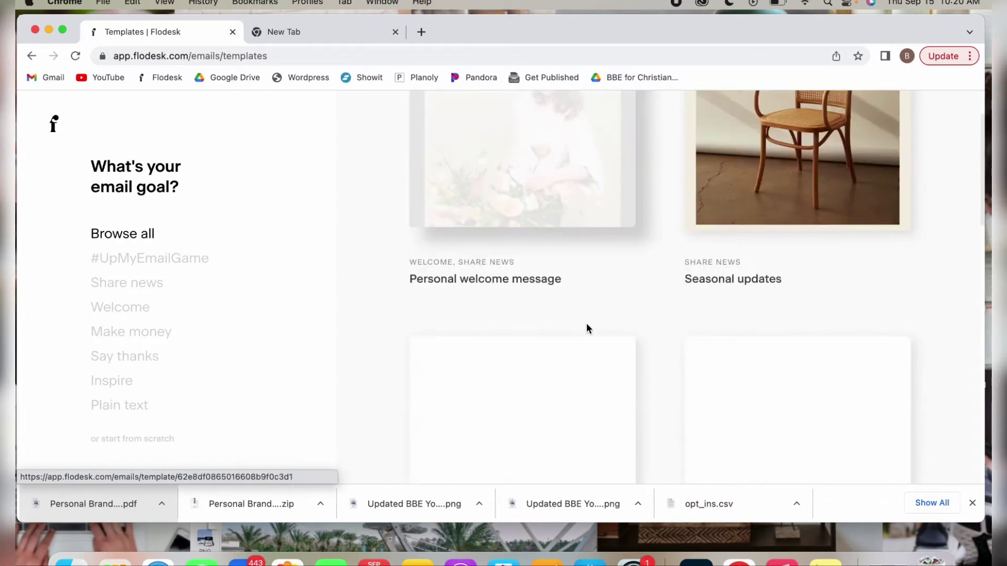
scroll(587, 327, "down", 15)
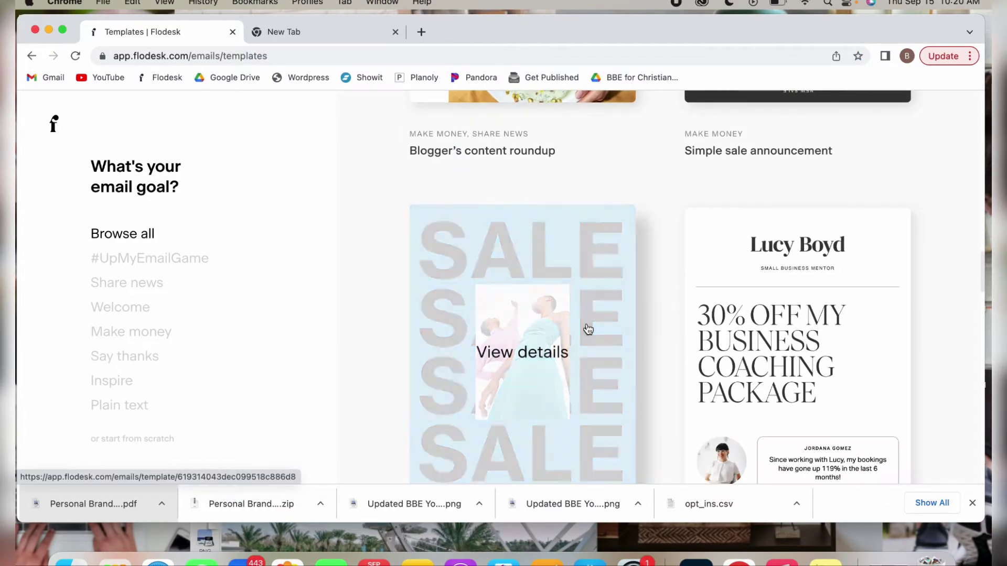
scroll(588, 328, "down", 5)
scroll(588, 328, "up", 3)
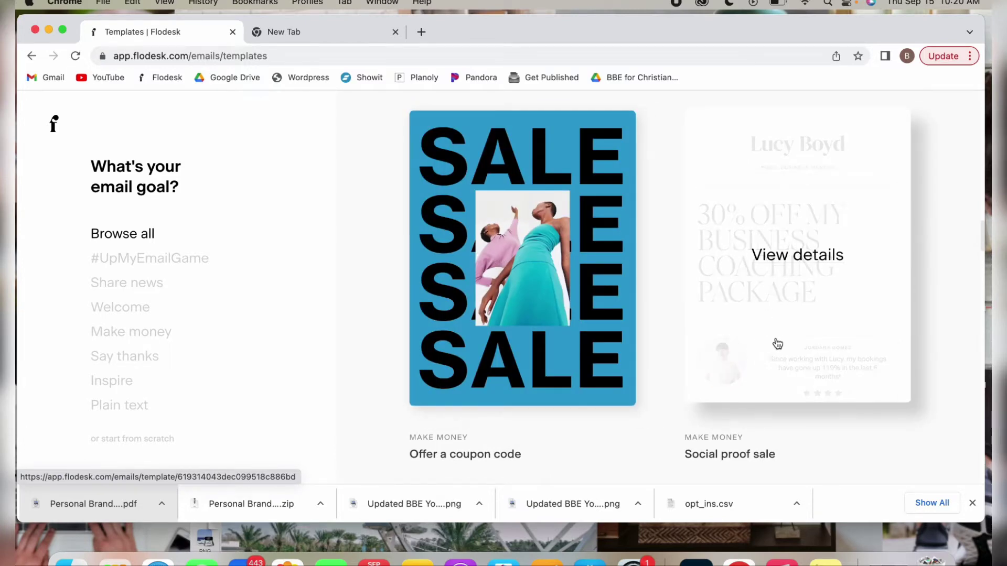
scroll(777, 344, "down", 8)
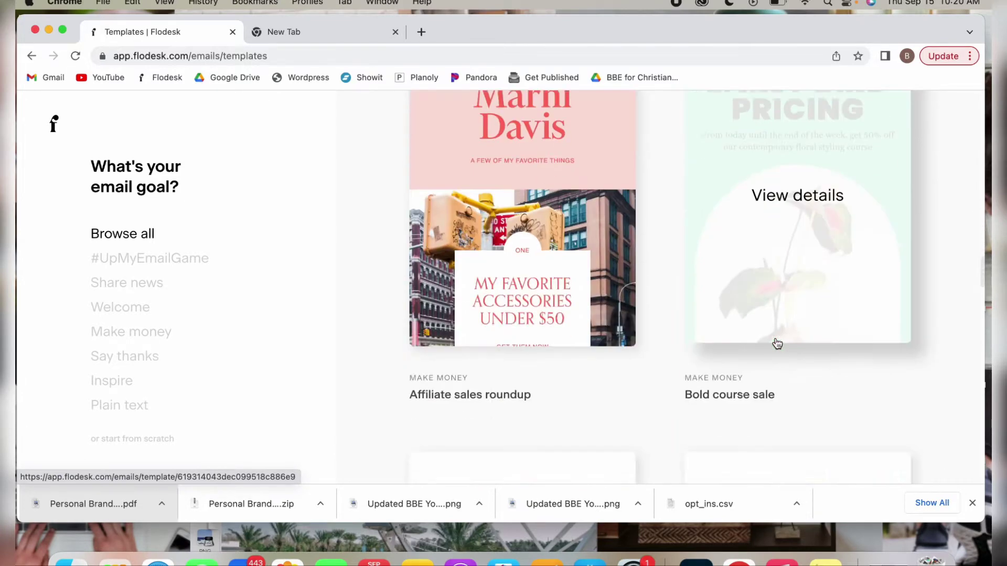
scroll(775, 338, "down", 10)
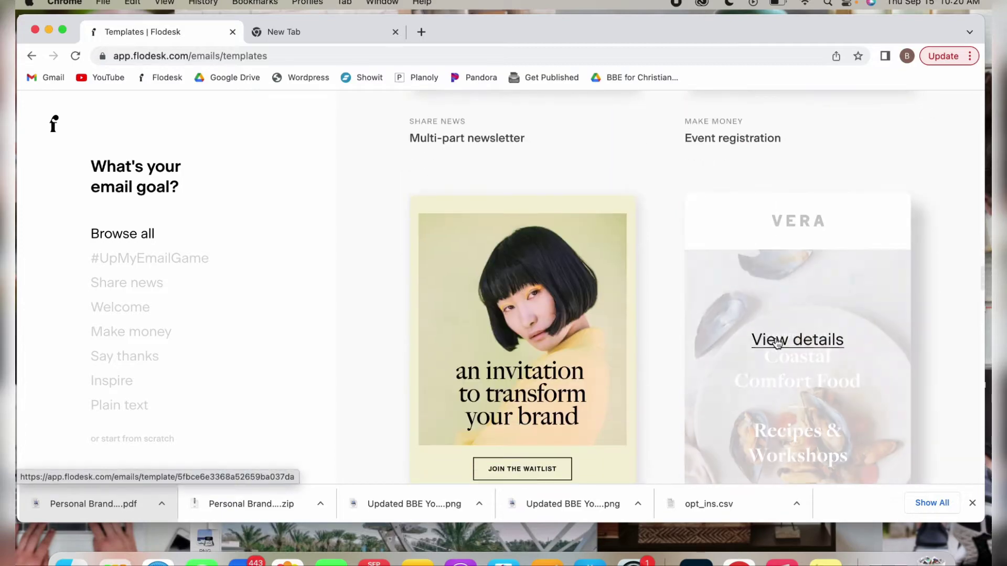
scroll(674, 283, "down", 5)
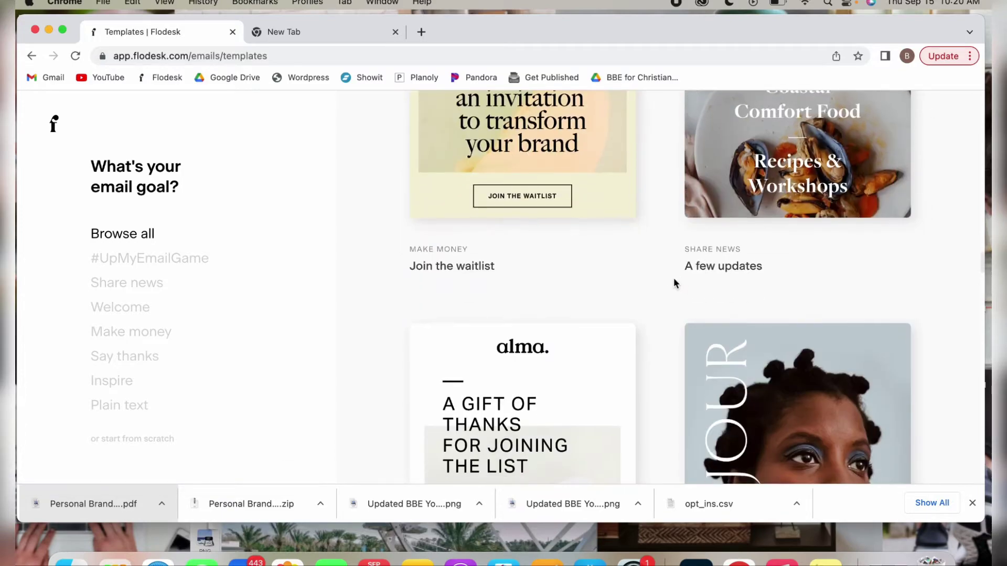
scroll(675, 281, "up", 20)
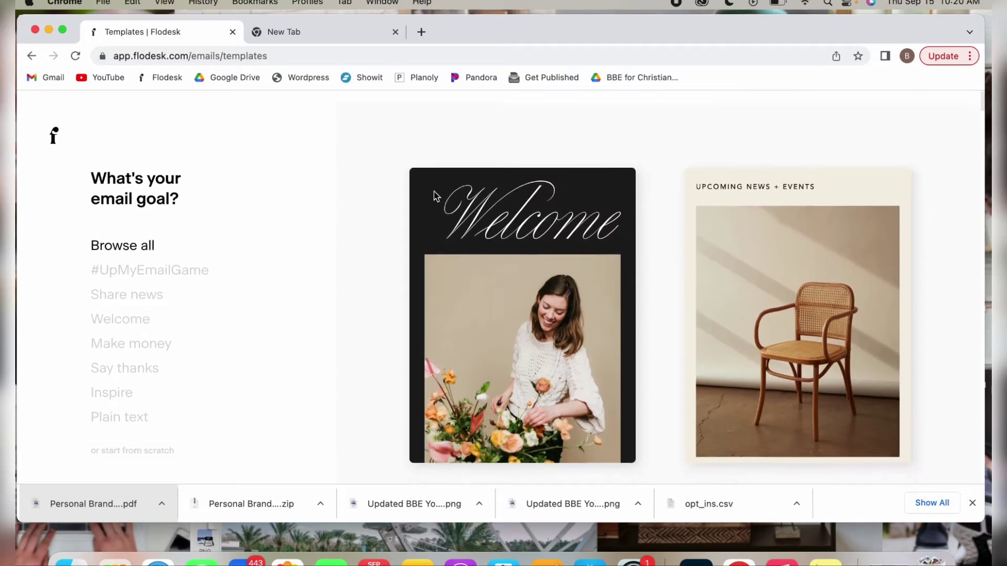
Step: Go to Audience > Segments, try + New segment, and close that form unsaved
left_click(53, 132)
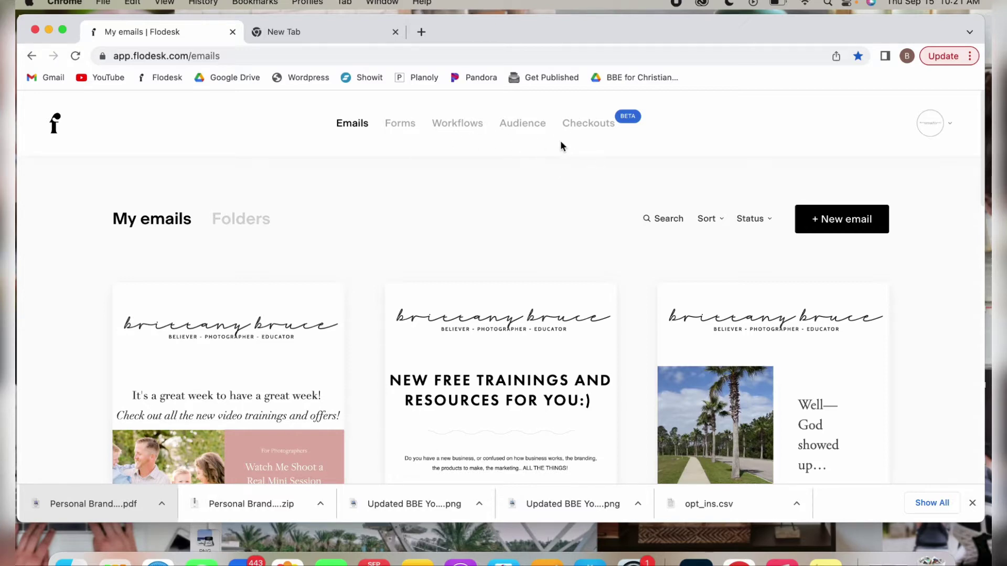
left_click(535, 128)
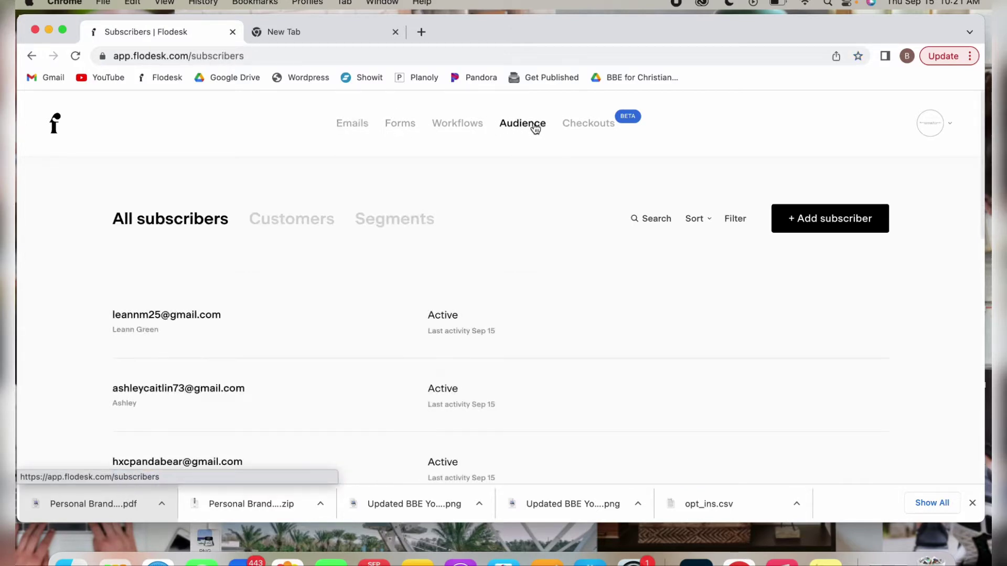
left_click(387, 223)
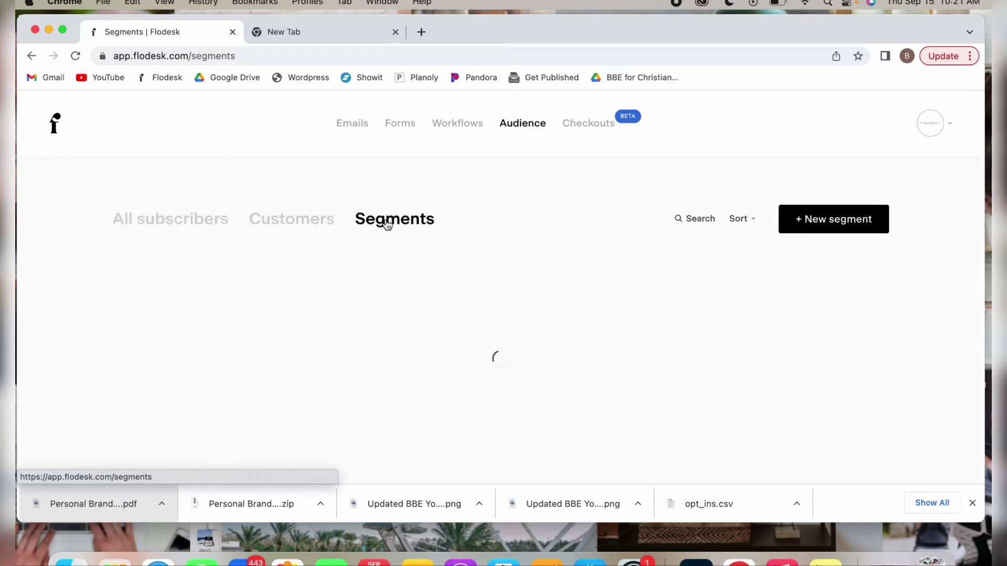
scroll(387, 224, "down", 3)
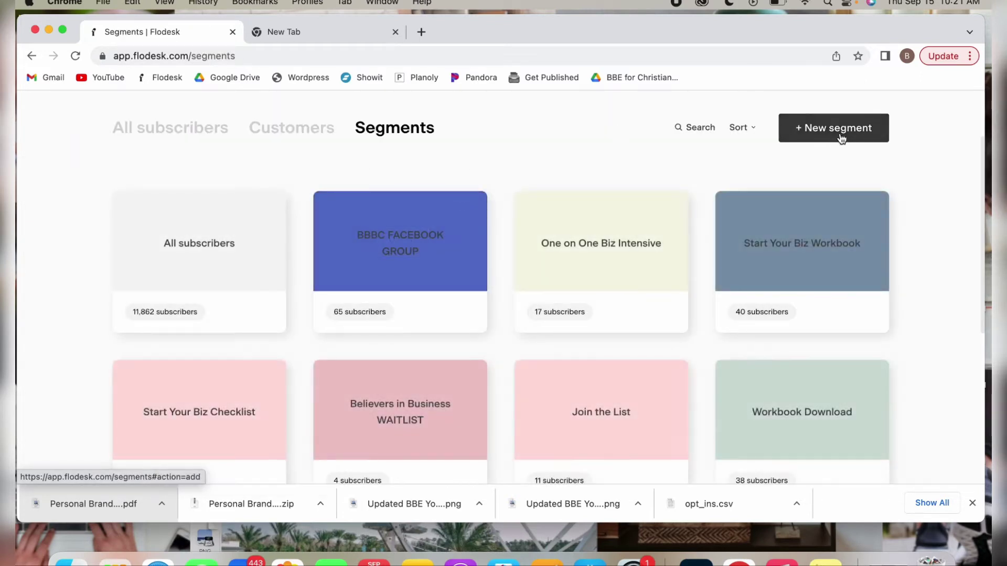
left_click(843, 137)
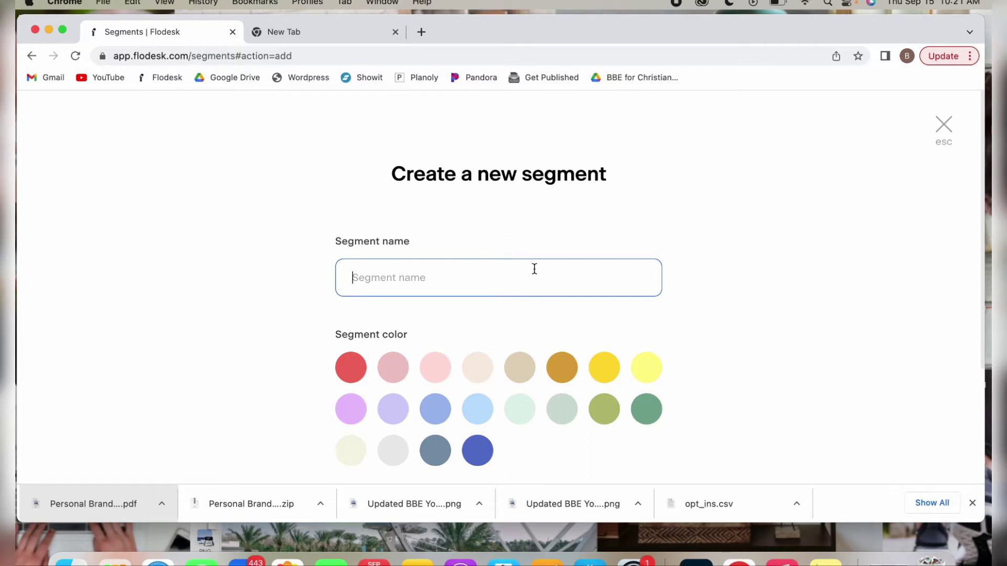
left_click(943, 124)
Step: Scroll through the existing segments like Workbook Download and Join the List
scroll(580, 291, "down", 1)
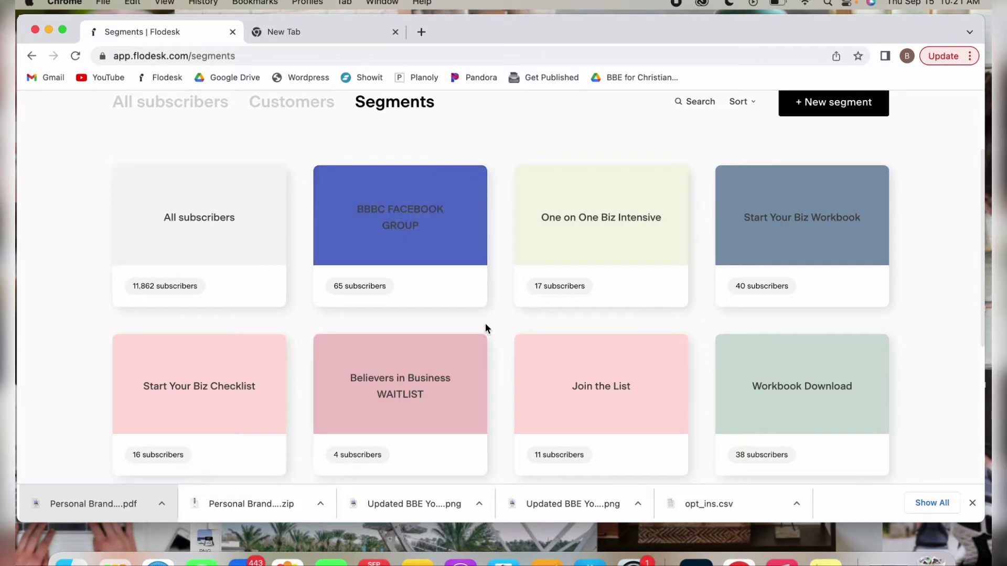
mouse_move(349, 293)
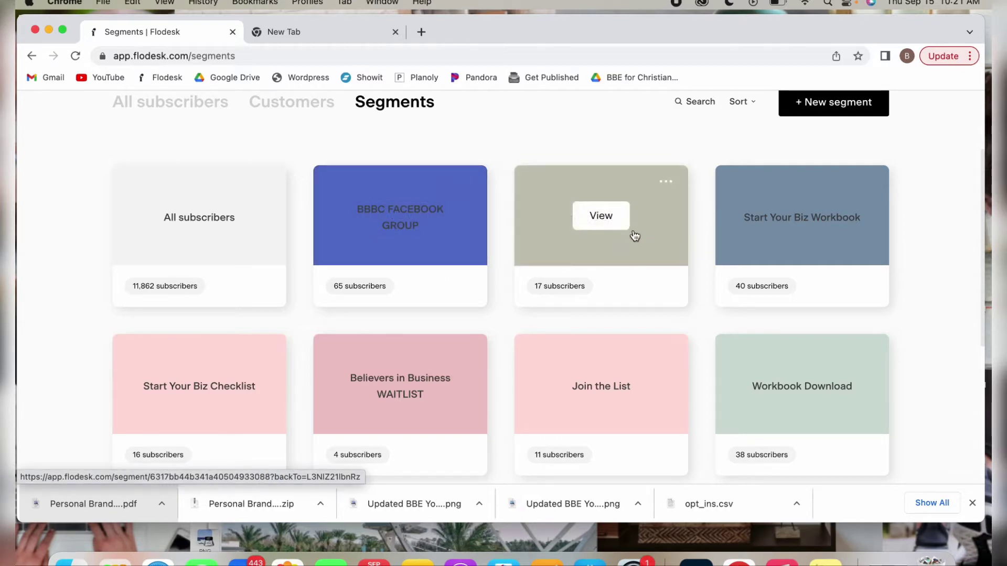
mouse_move(852, 220)
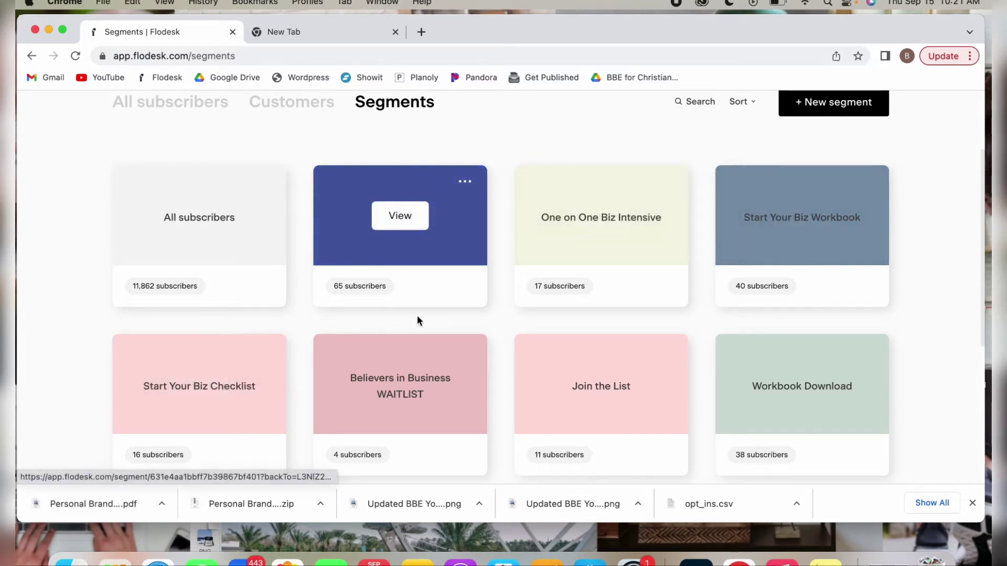
scroll(449, 433, "down", 4)
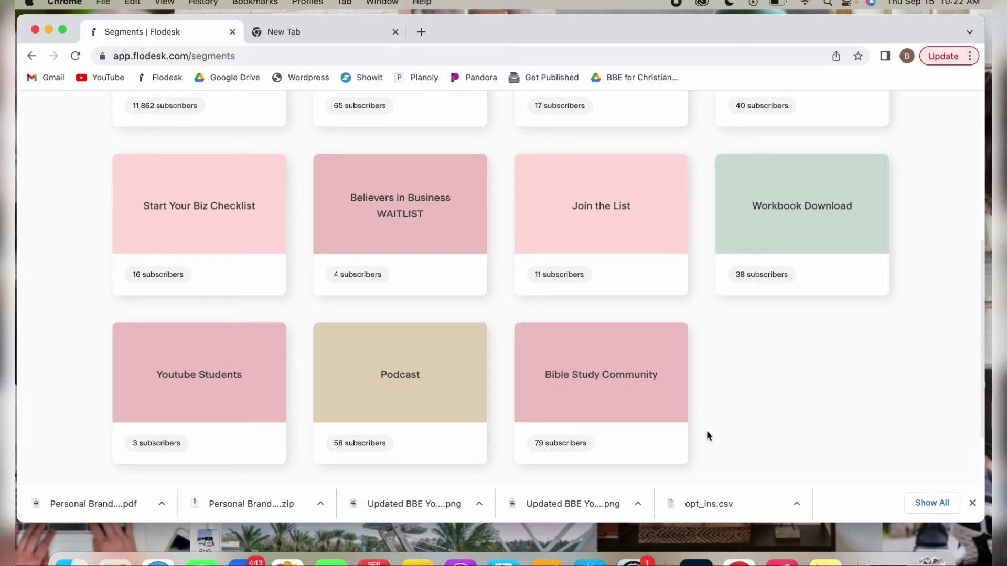
scroll(706, 435, "up", 10)
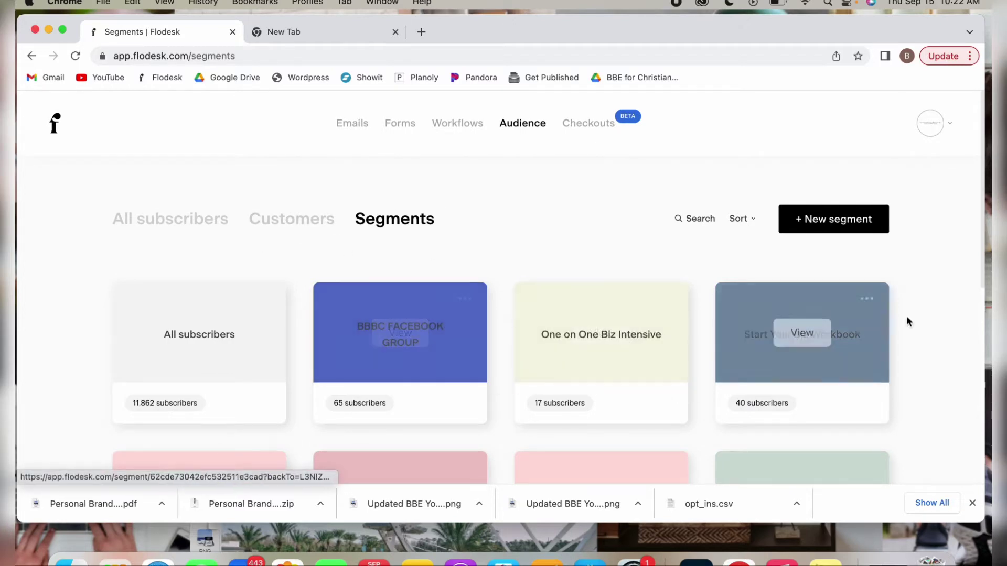
scroll(913, 330, "down", 4)
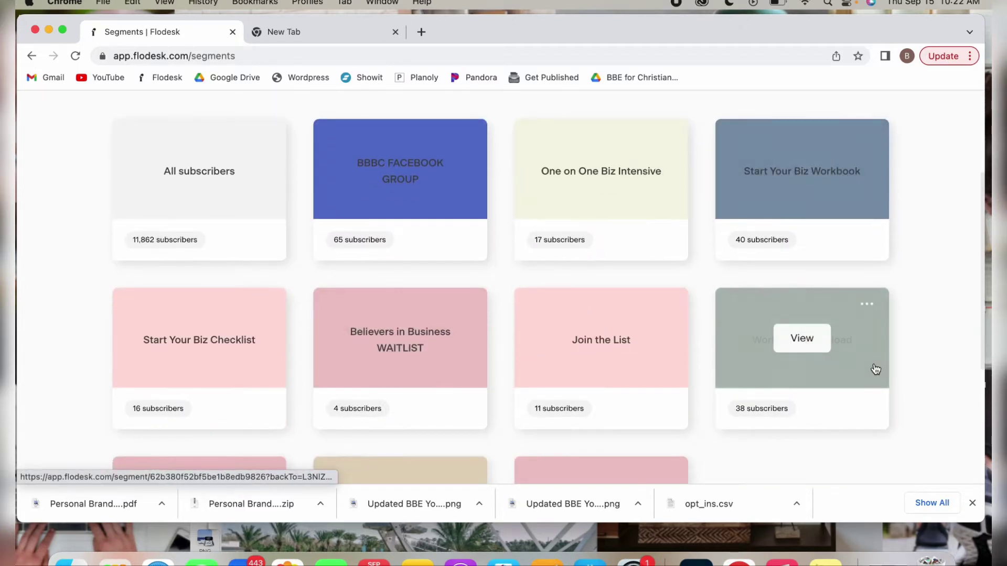
scroll(534, 413, "down", 4)
scroll(533, 413, "up", 10)
Step: Name a new segment 'Build Your Brand', choose the pink colour swatch, and save it
left_click(839, 218)
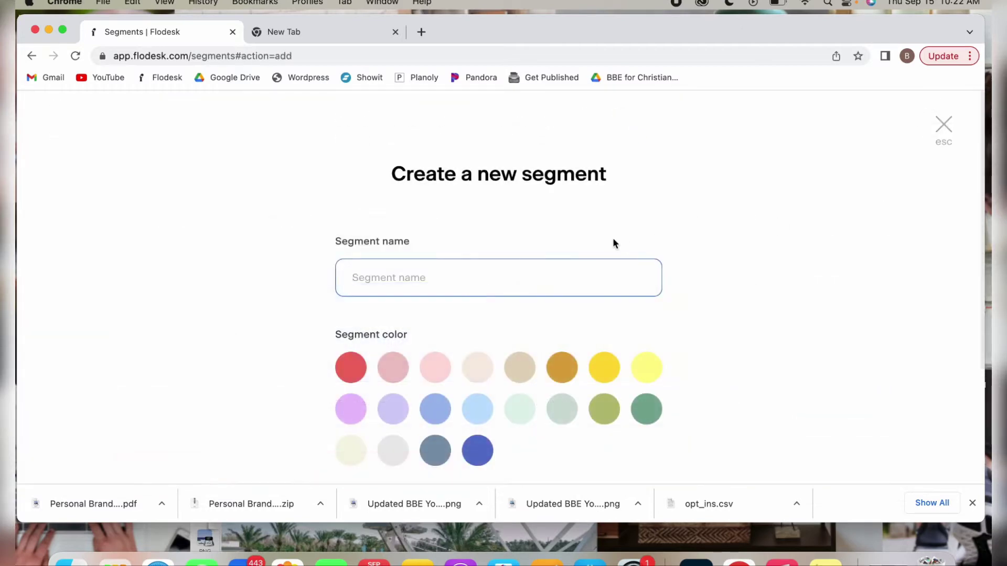
type("Build Your Brand")
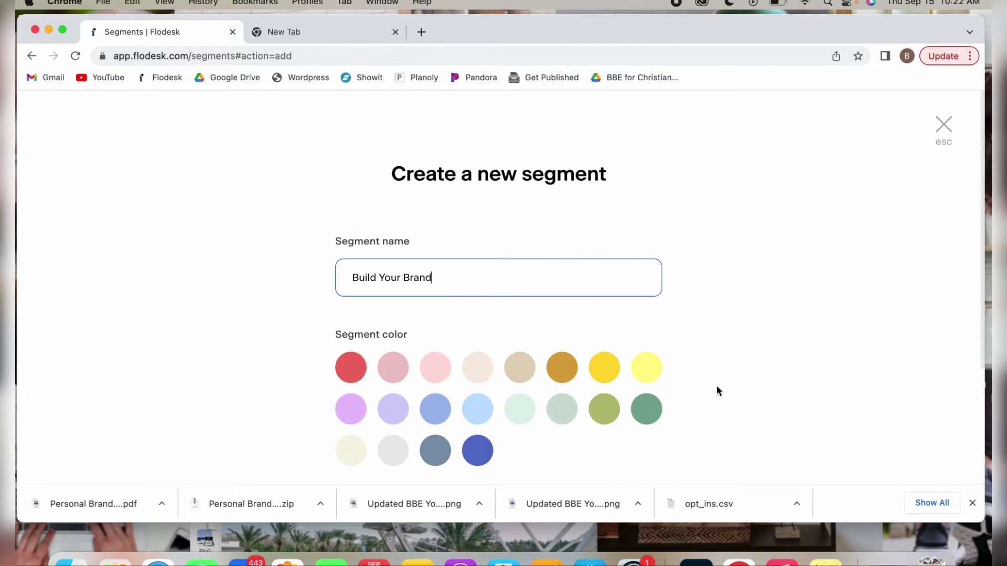
left_click(394, 372)
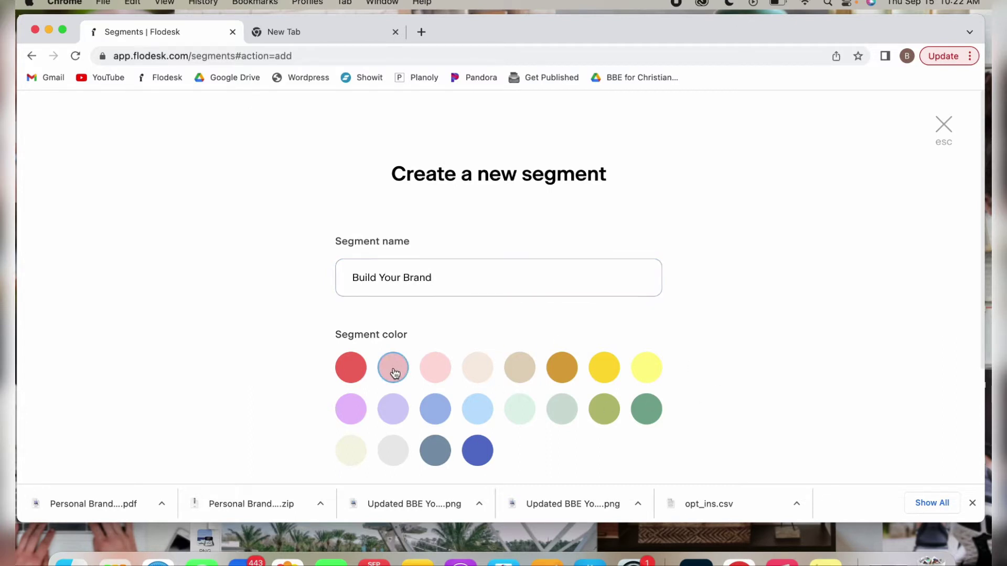
scroll(395, 373, "down", 3)
left_click(632, 399)
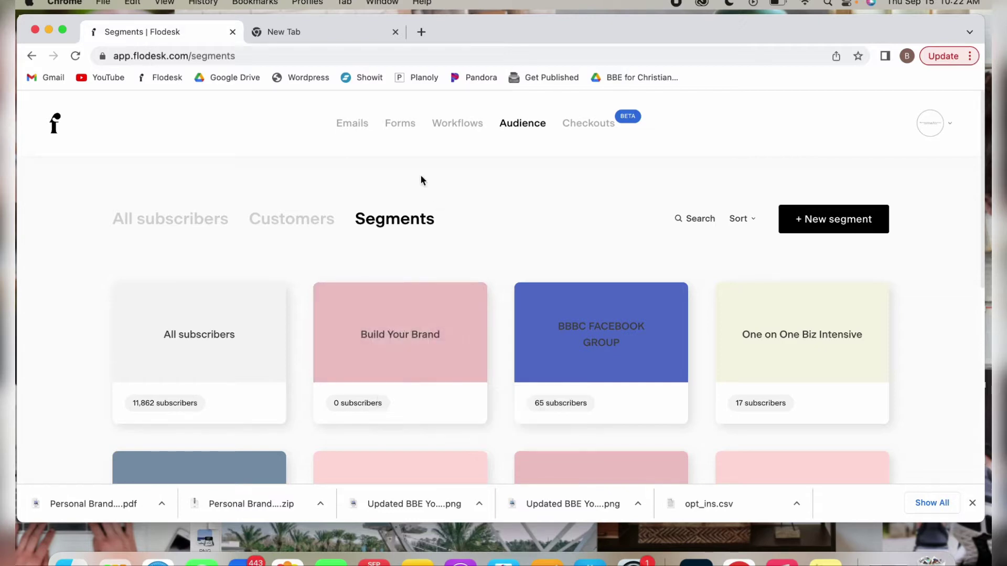
Step: Go to the Forms list and start a new form
left_click(398, 125)
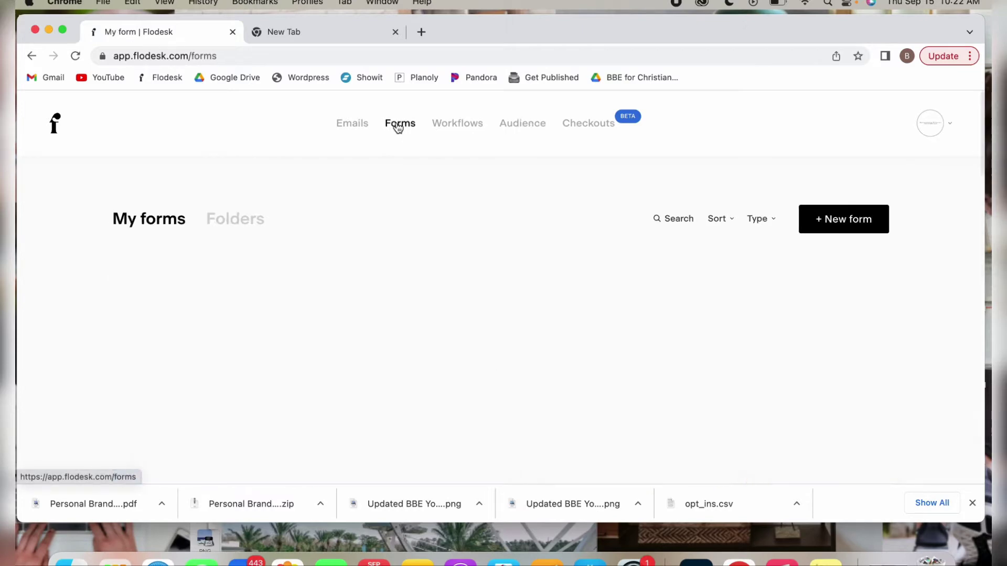
scroll(503, 325, "down", 3)
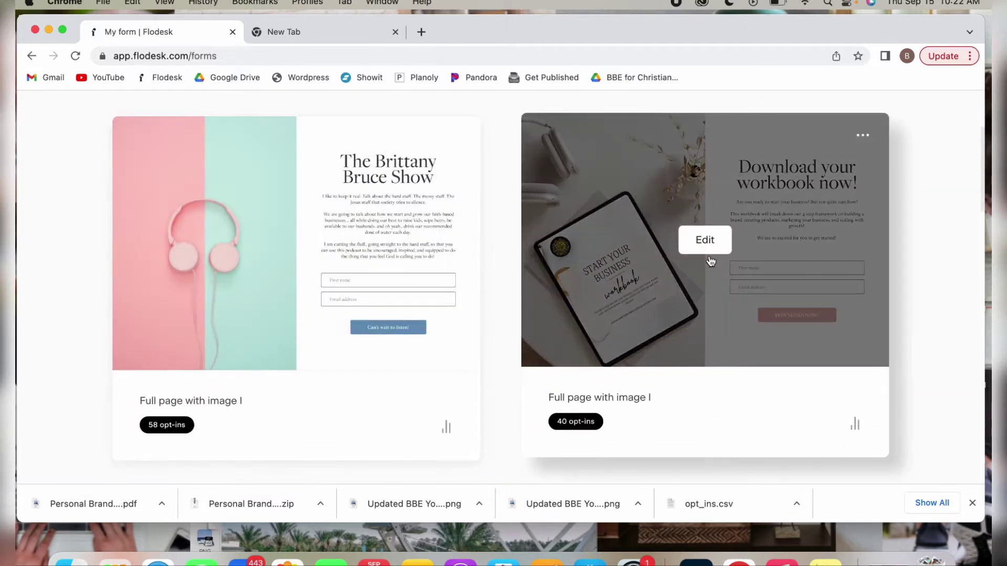
scroll(641, 364, "down", 5)
scroll(472, 367, "up", 8)
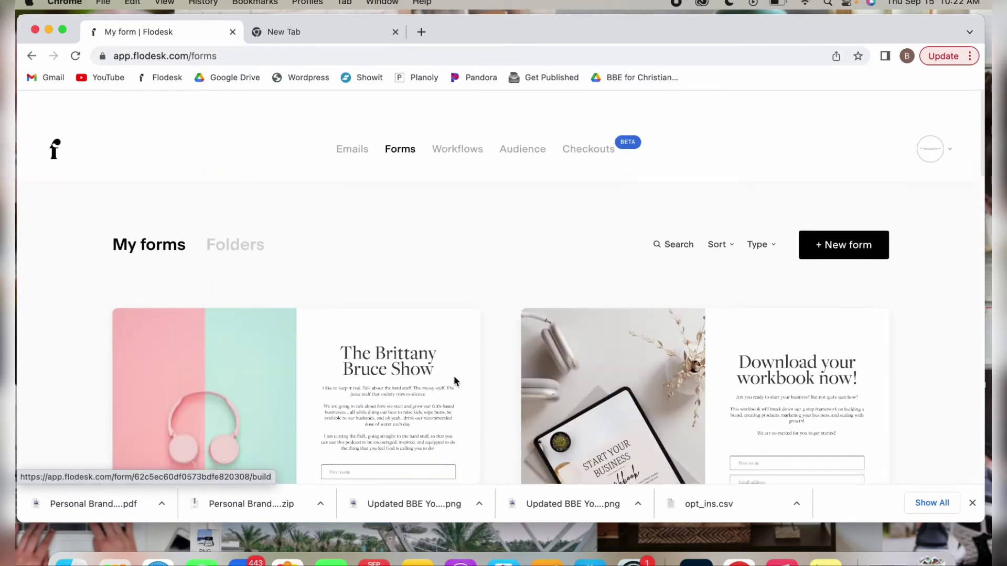
left_click(847, 221)
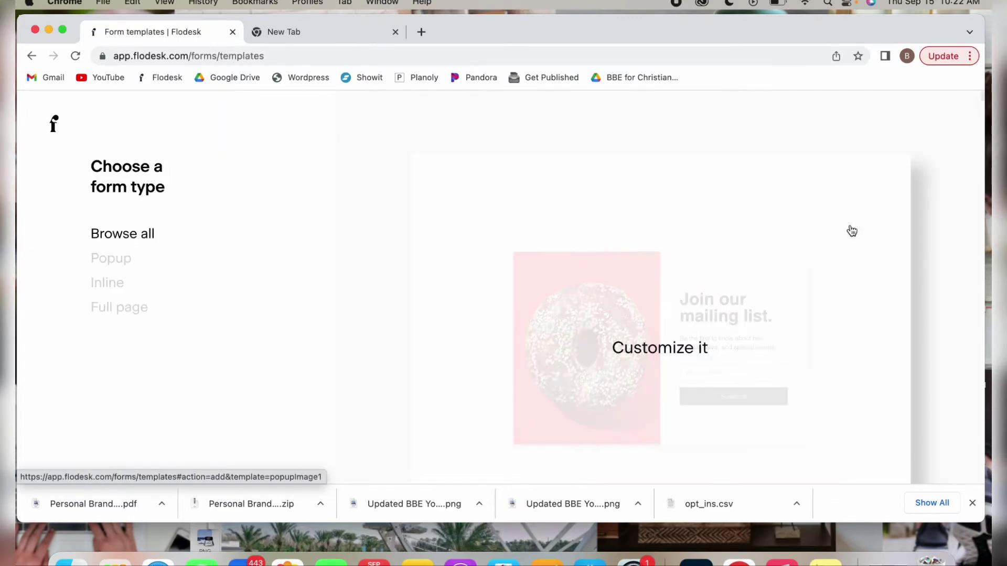
Step: Filter the form templates by Popup, Inline, and finally Full page
scroll(681, 399, "down", 4)
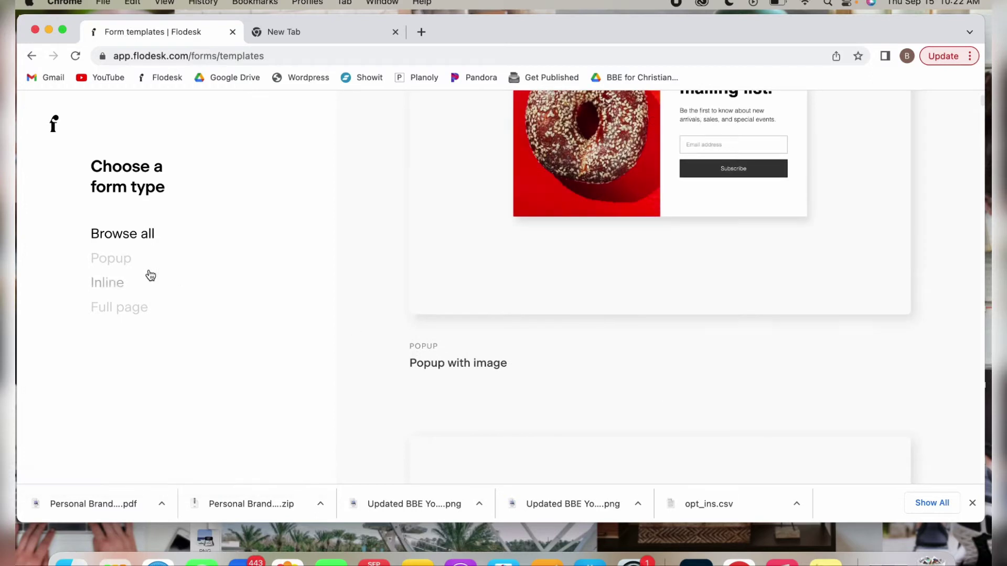
left_click(112, 259)
left_click(108, 284)
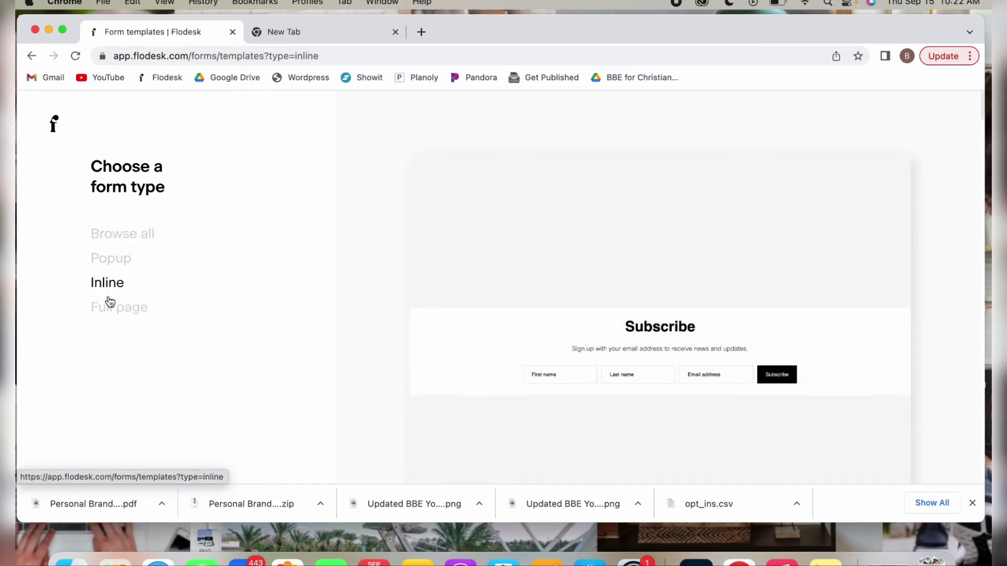
scroll(620, 360, "down", 2)
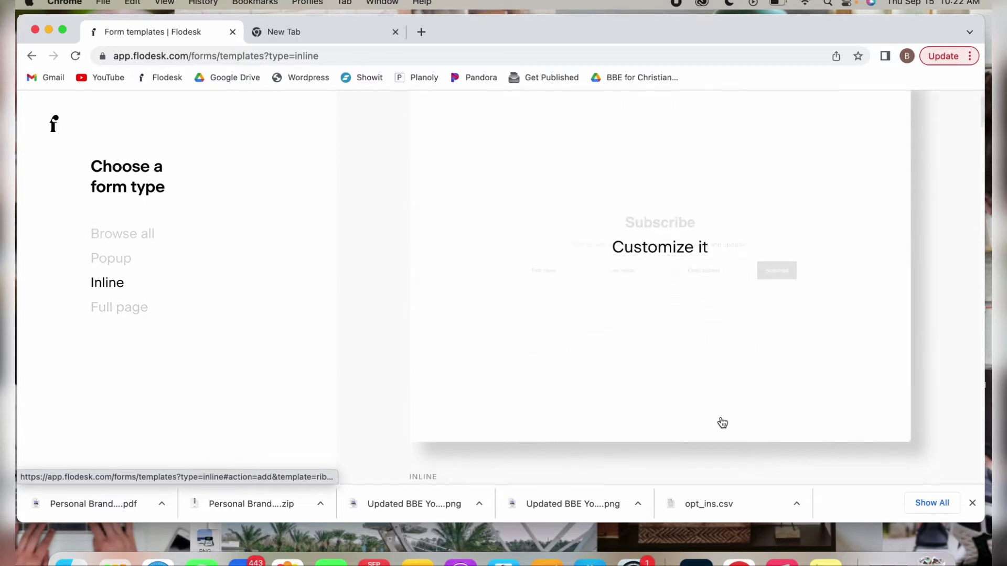
left_click(117, 308)
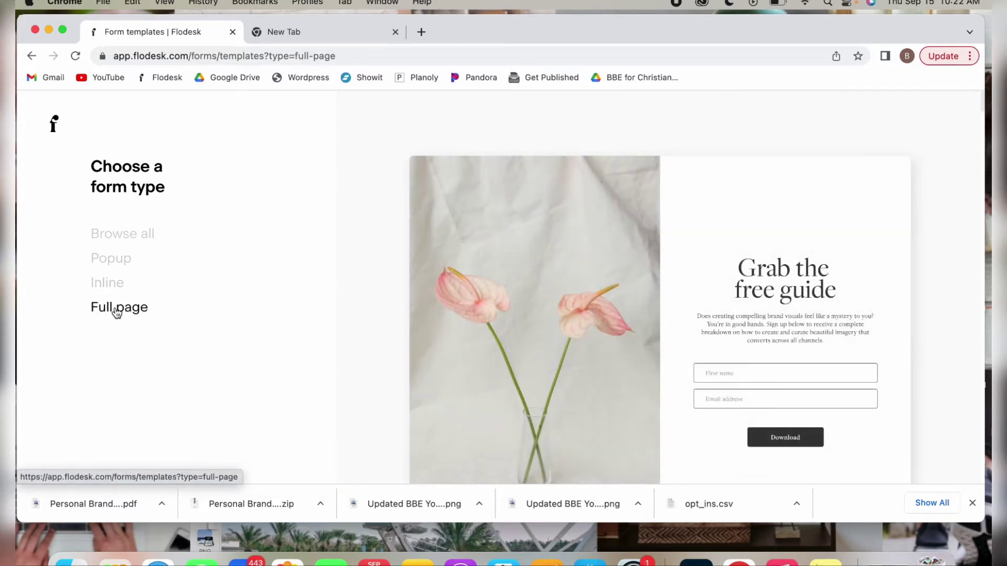
Step: Customize the 'Grab the free guide' full-page template and choose the Build Your Brand segment
left_click(649, 307)
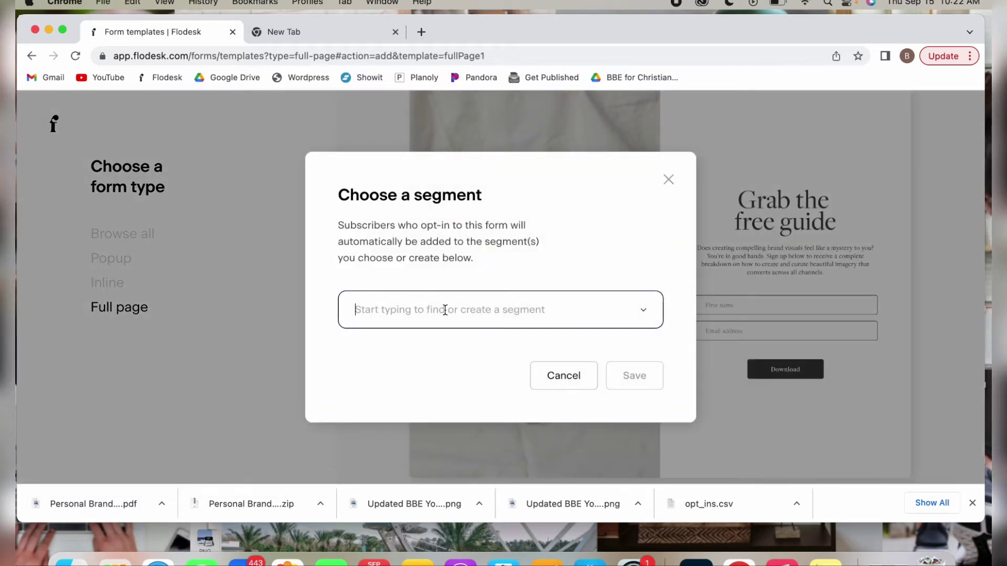
left_click(445, 310)
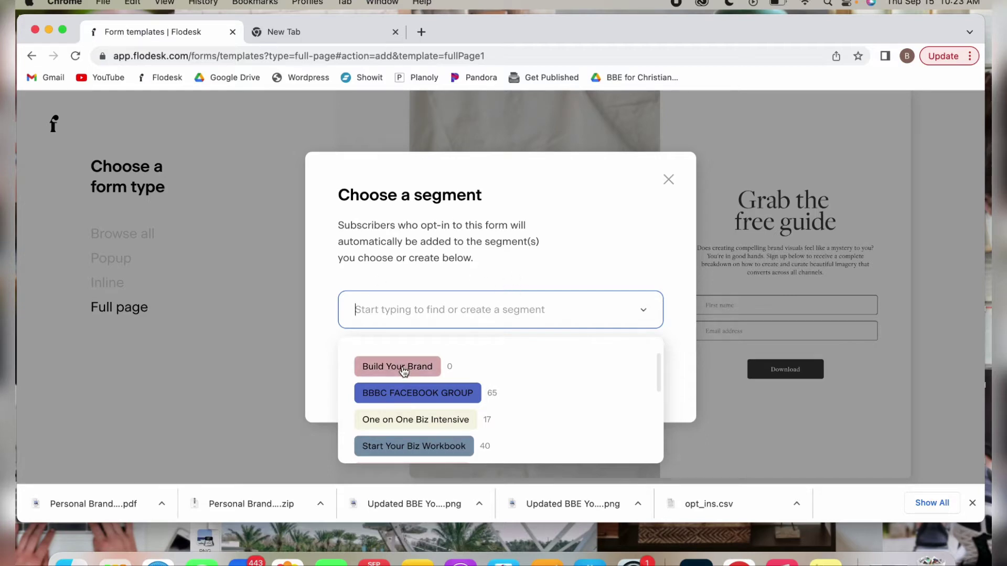
left_click(403, 372)
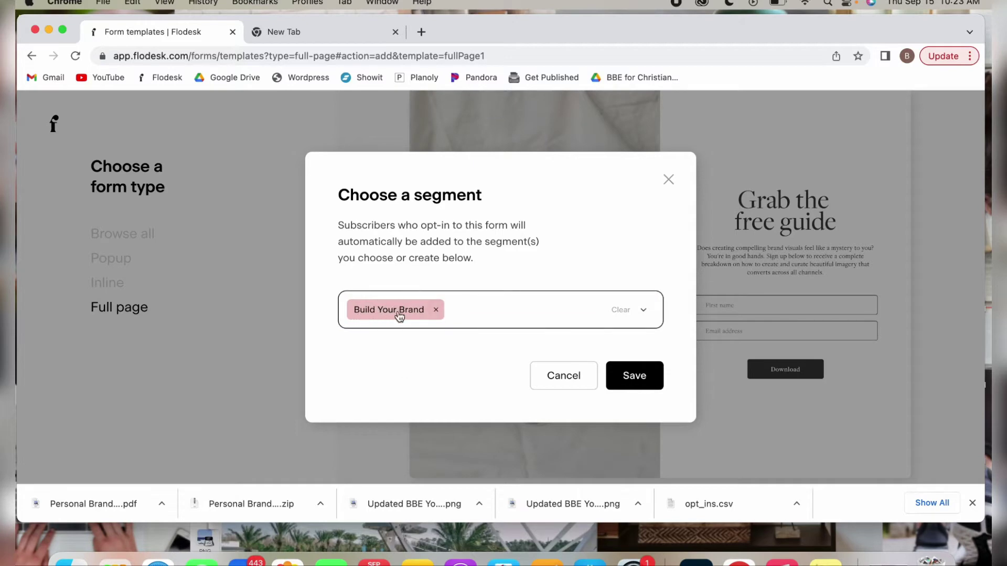
Step: Create the form and change its heading to 'Build Your Brand Workbook'
left_click(646, 387)
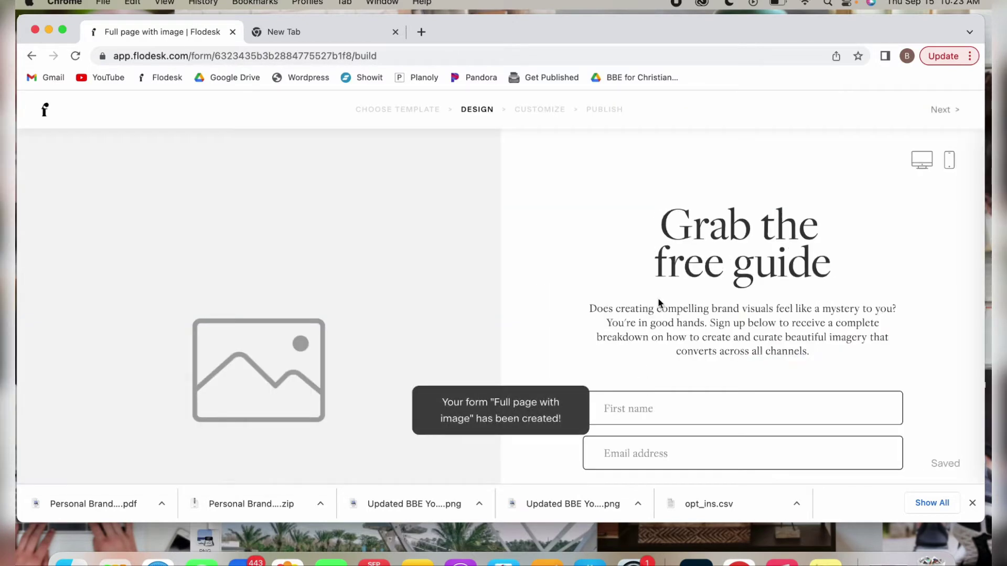
left_click(750, 226)
left_click_drag(670, 227, 473, 181)
type("uil")
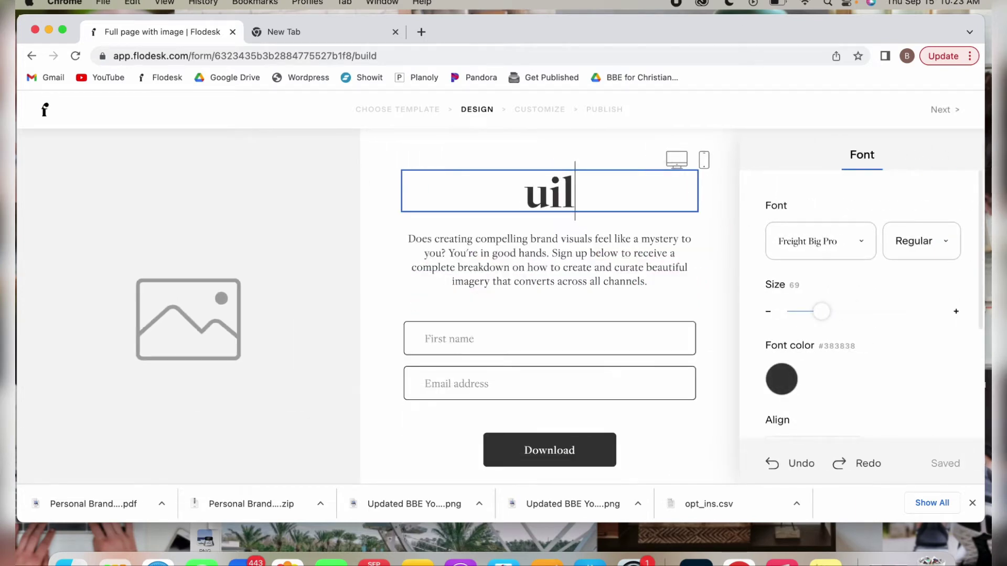
key("BackSpace")
key("BackSpace")
key("BackSpace")
type("Build Your")
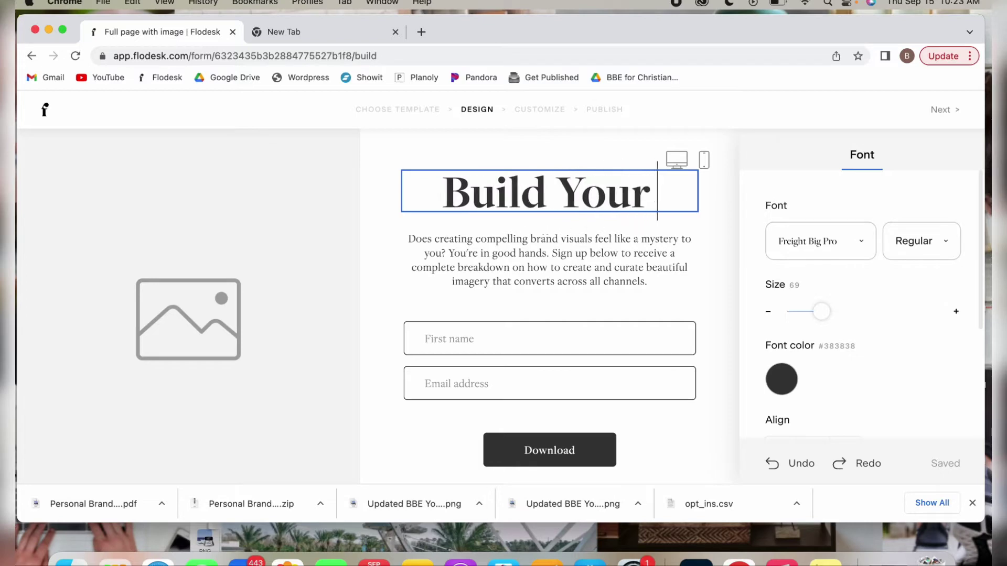
type(" Brand Workbook")
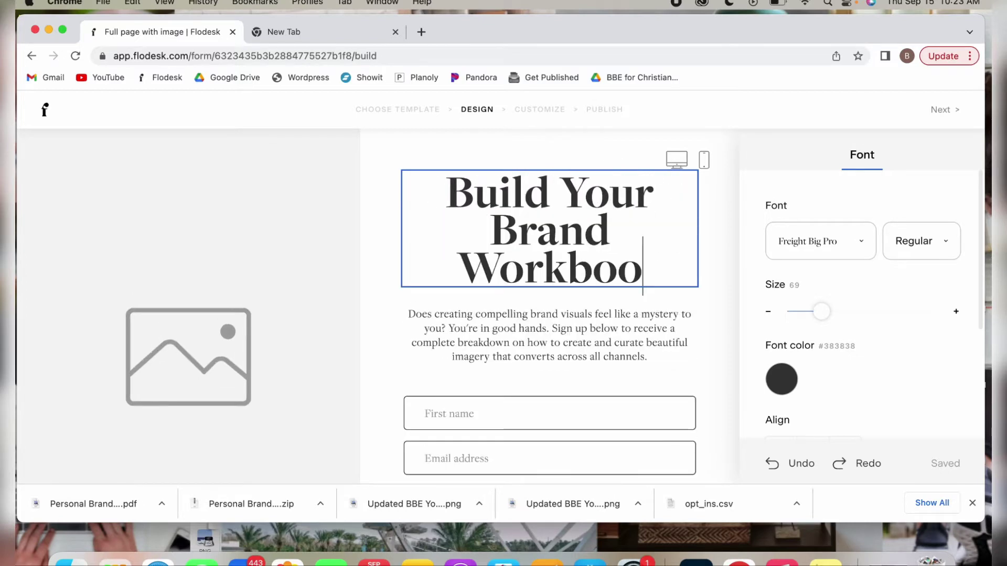
Step: Replace the description paragraph with 'Do you need to build your brand!'
triple_click(547, 348)
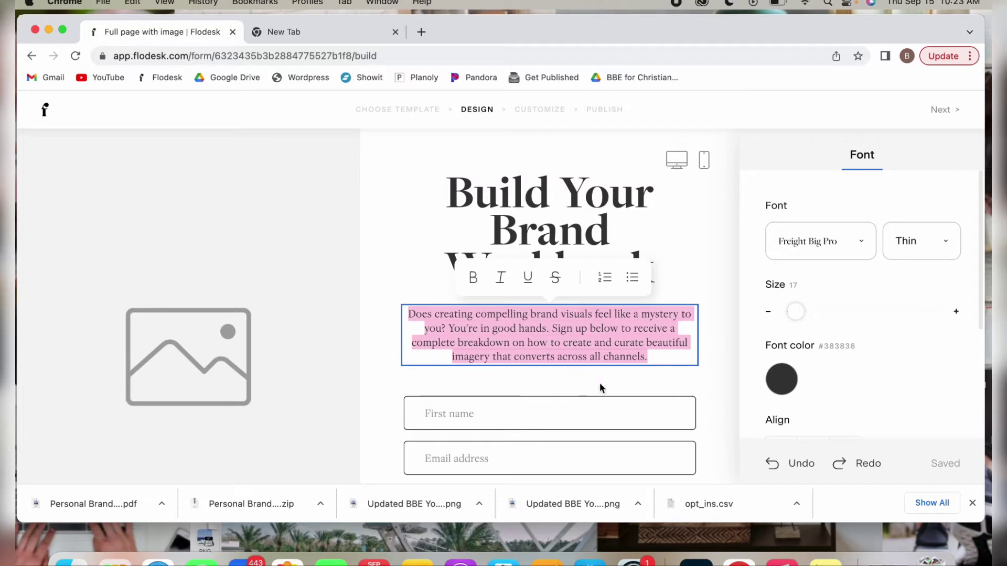
type("Do you ne")
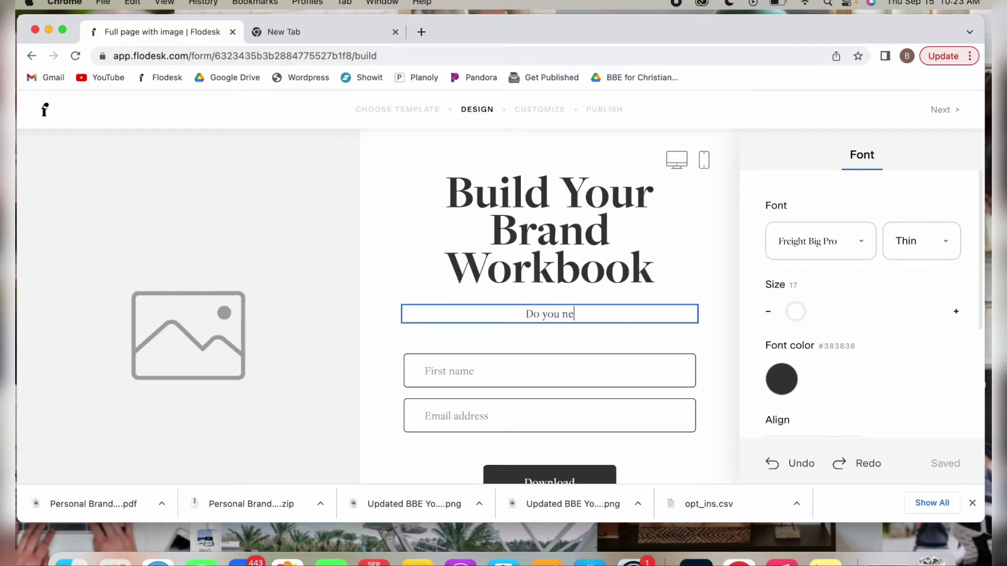
type("ed to buil")
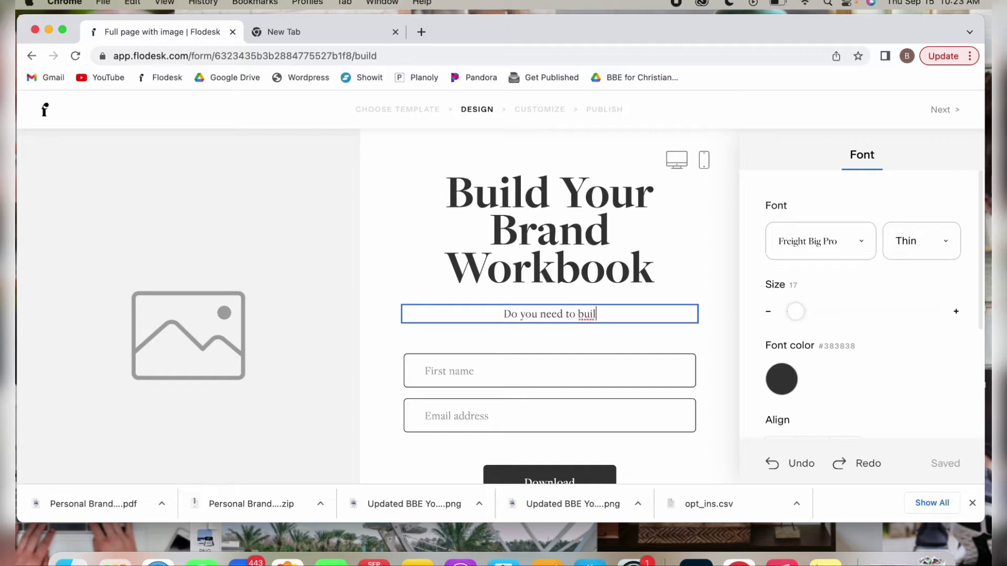
type("d your brand~!")
key("BackSpace")
key("BackSpace")
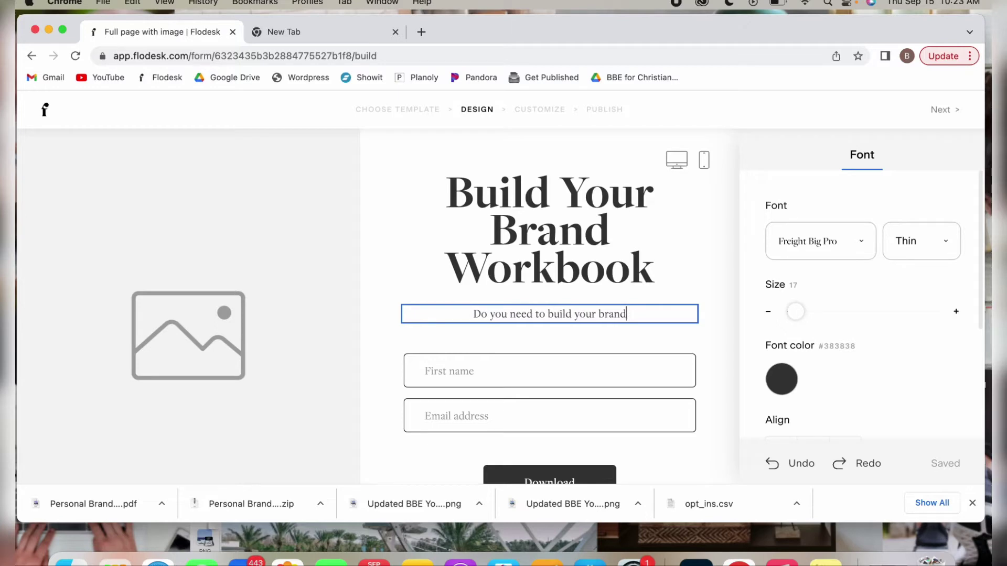
type("!")
scroll(570, 353, "down", 2)
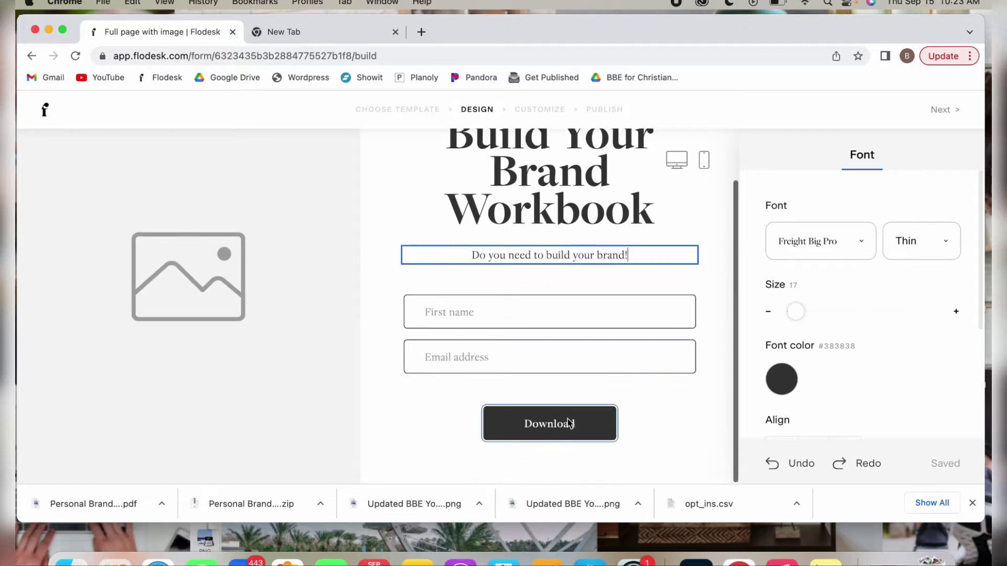
Step: Give the Download button a light pink fill, then move the browser aside to show the desktop
left_click(556, 431)
double_click(555, 426)
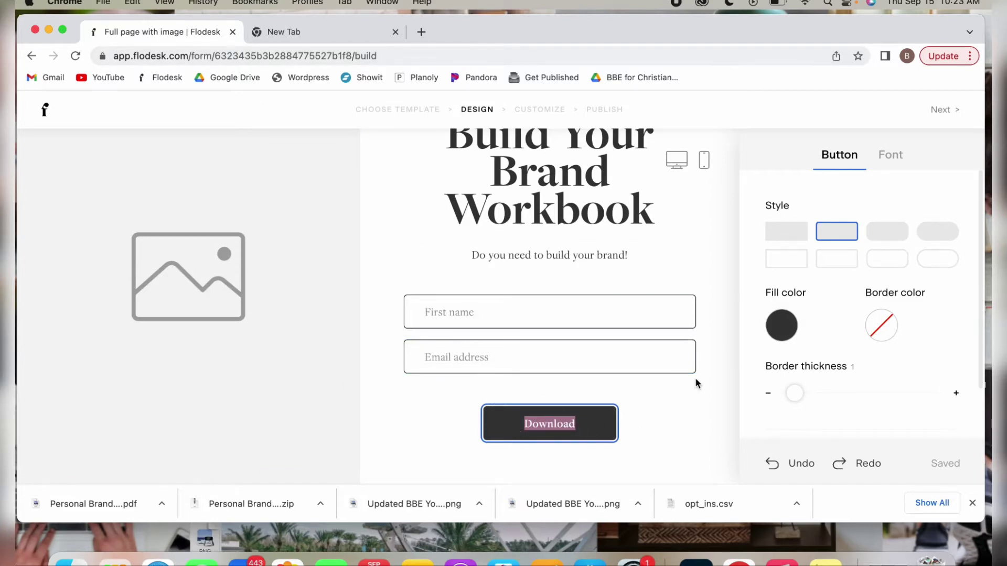
left_click(782, 329)
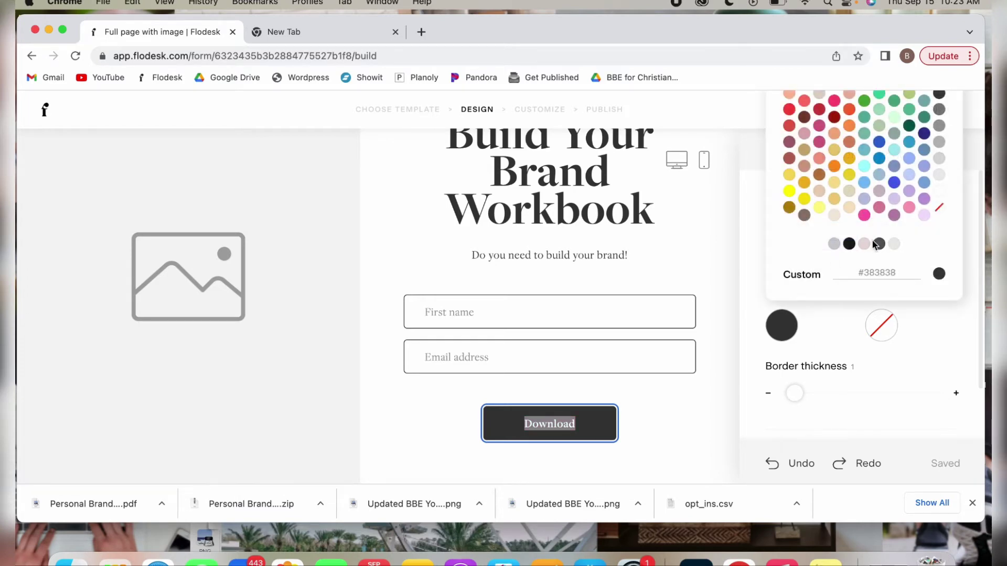
left_click(865, 243)
left_click(680, 438)
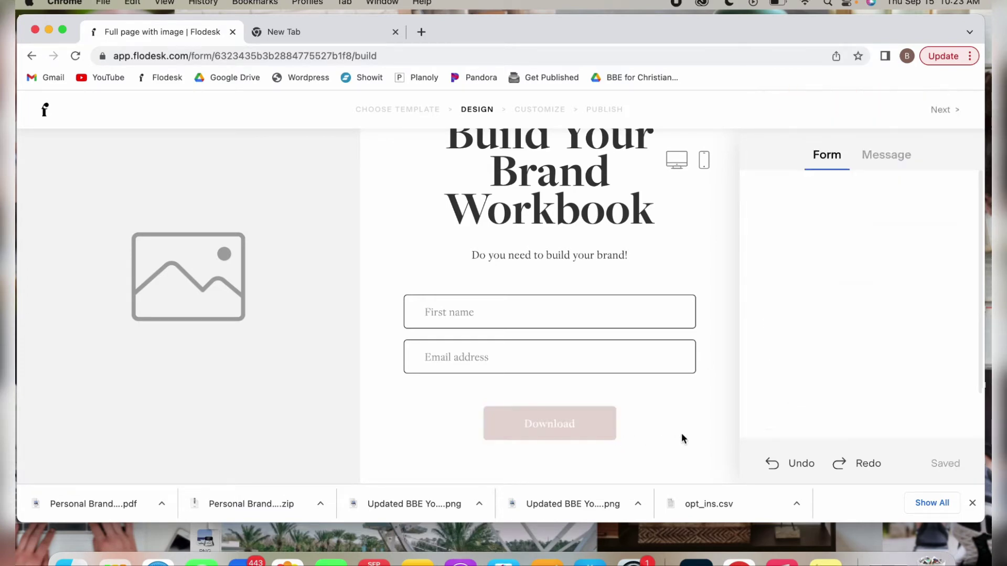
left_click(225, 344)
left_click_drag(58, 15, 443, 31)
Step: Open Personal Brand Workbook.pdf in Preview, screenshot its full cover page, and minimise Preview
double_click(49, 83)
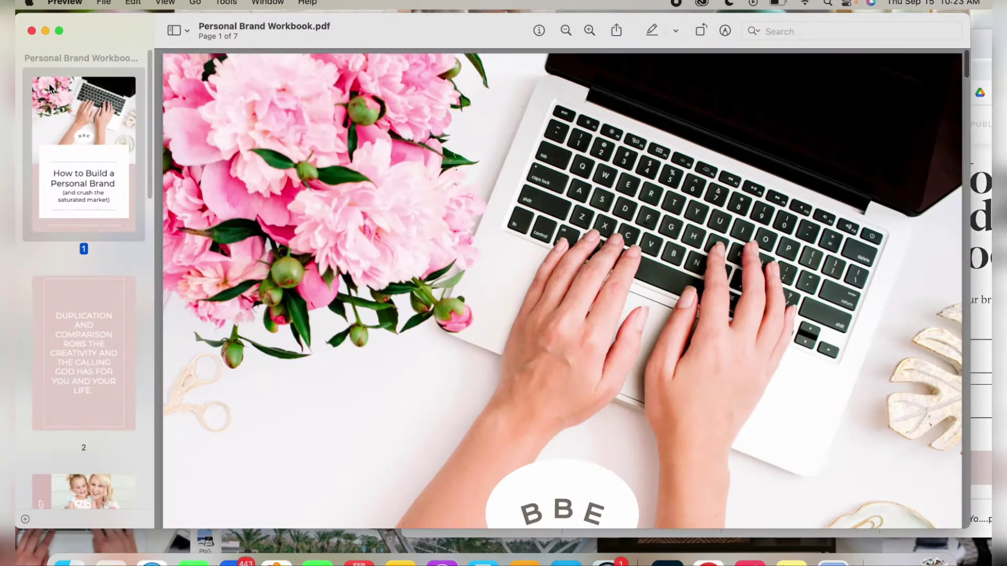
scroll(303, 197, "down", 3)
scroll(303, 199, "down", 2)
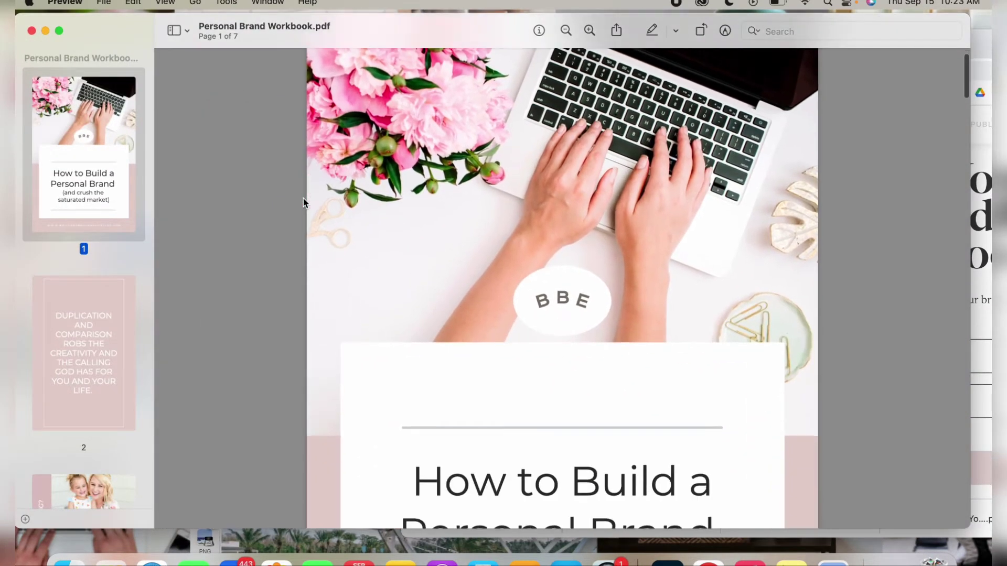
scroll(294, 209, "down", 5)
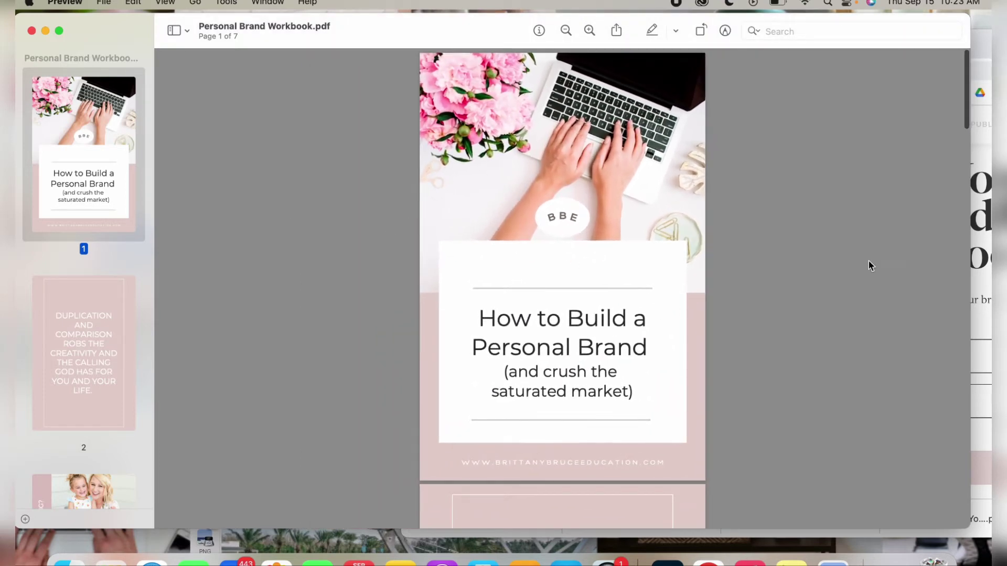
key("super+shift+4")
left_click_drag(417, 53, 705, 480)
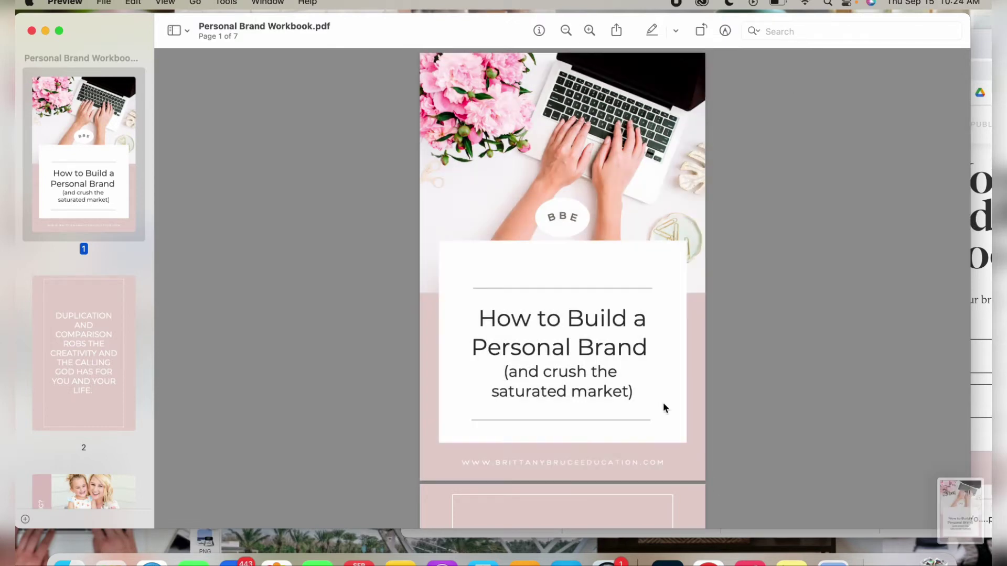
left_click(45, 31)
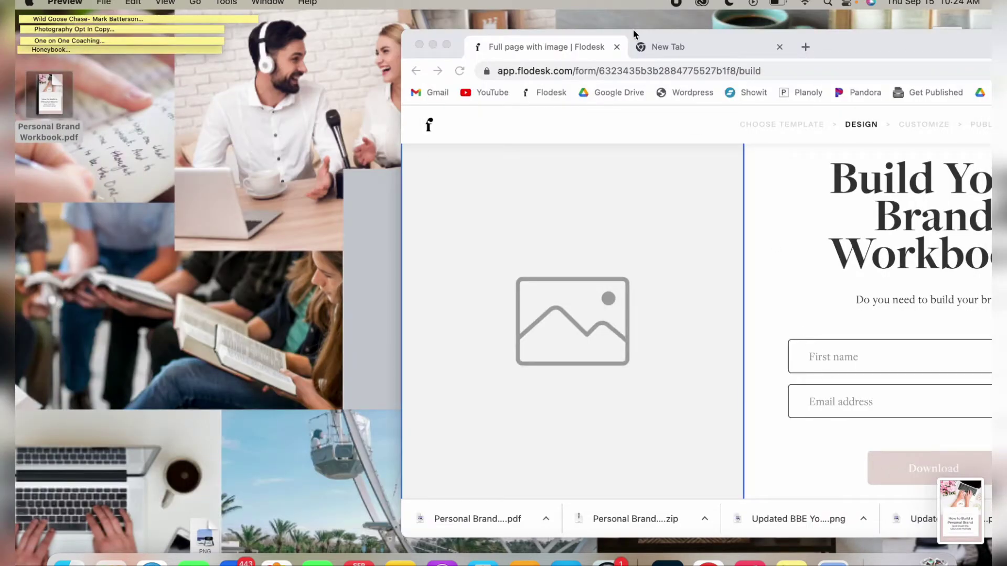
Step: Upload the workbook cover screenshot from the Desktop as the form's side image
left_click_drag(844, 45, 598, 5)
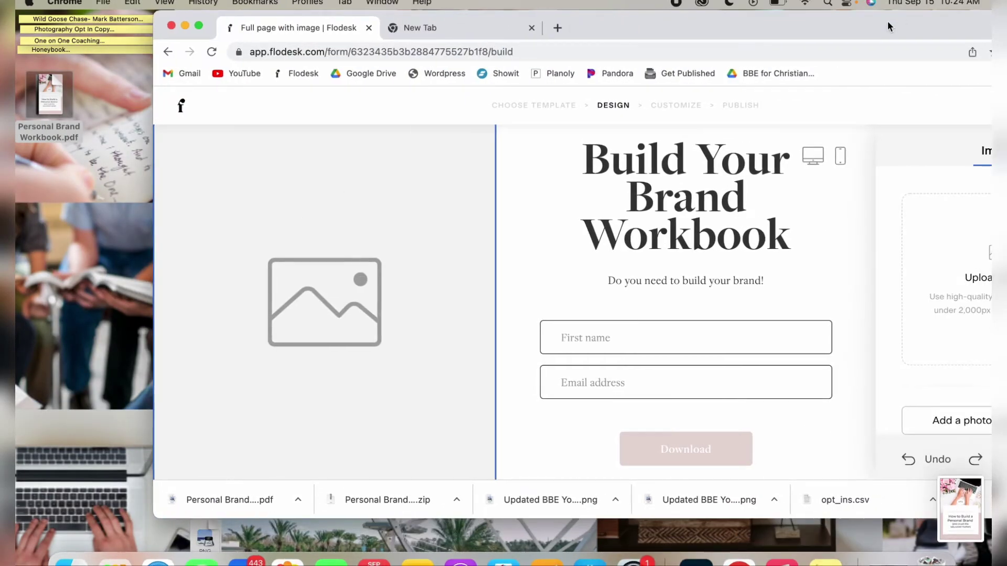
left_click_drag(878, 21, 725, 29)
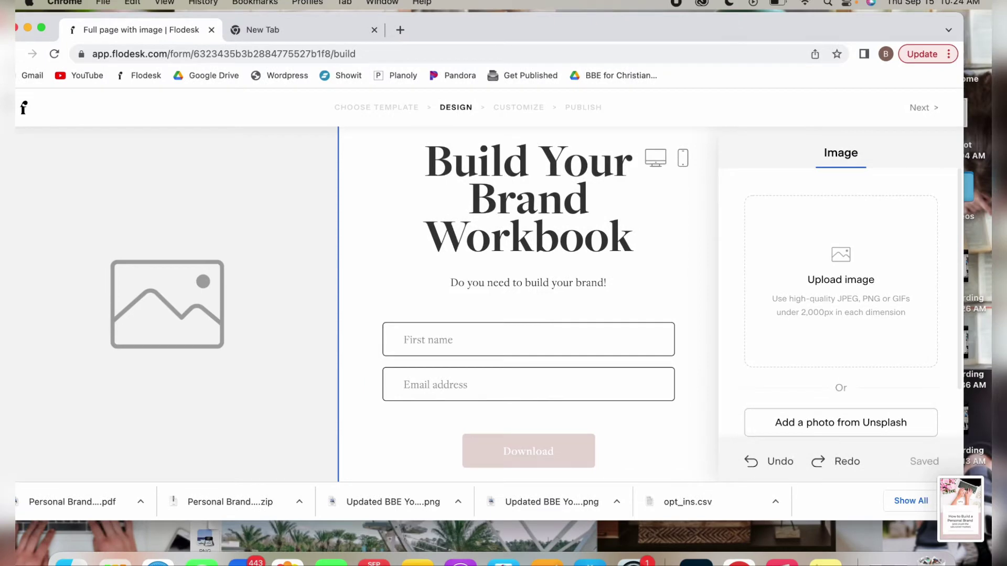
left_click(841, 256)
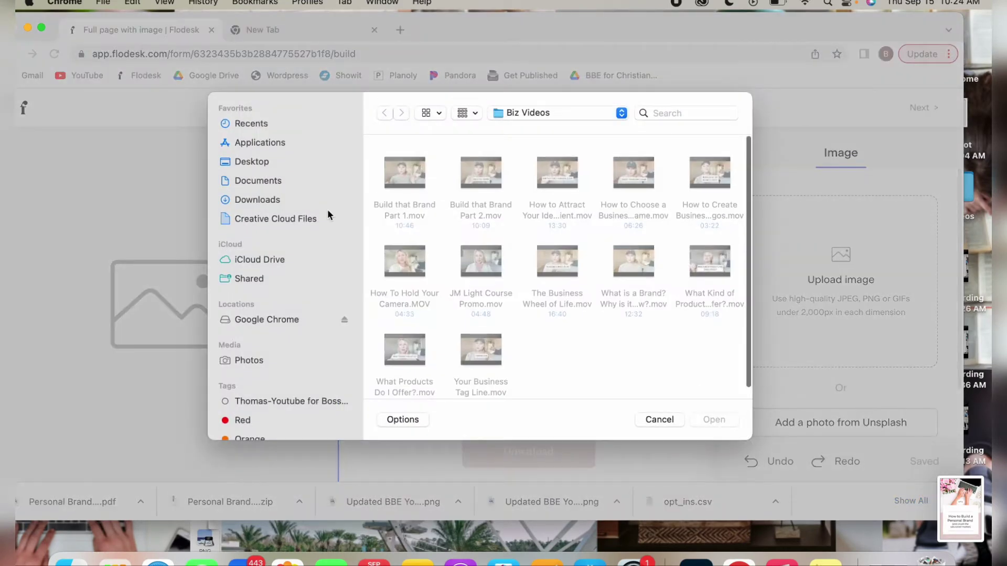
left_click(288, 164)
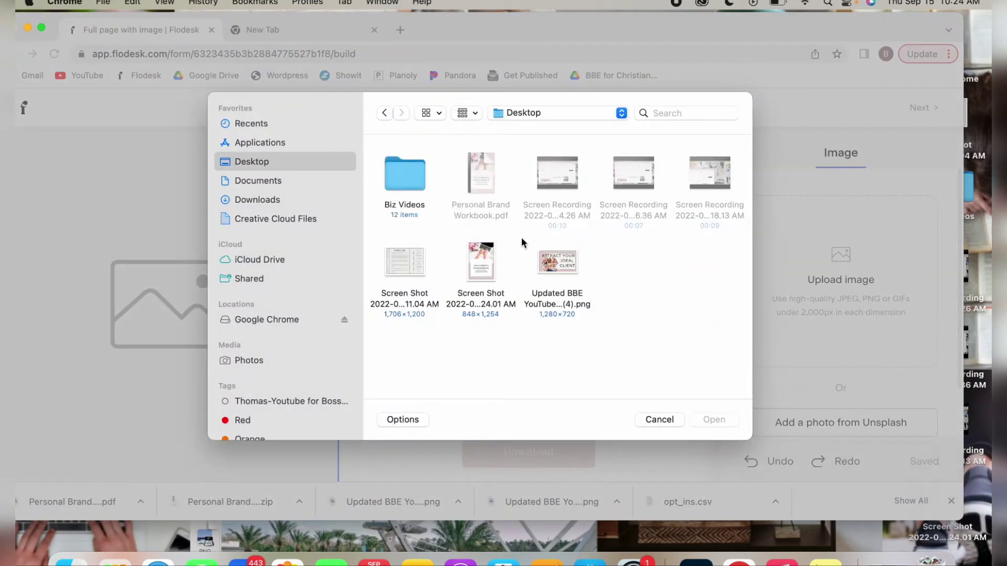
left_click(490, 269)
left_click(714, 419)
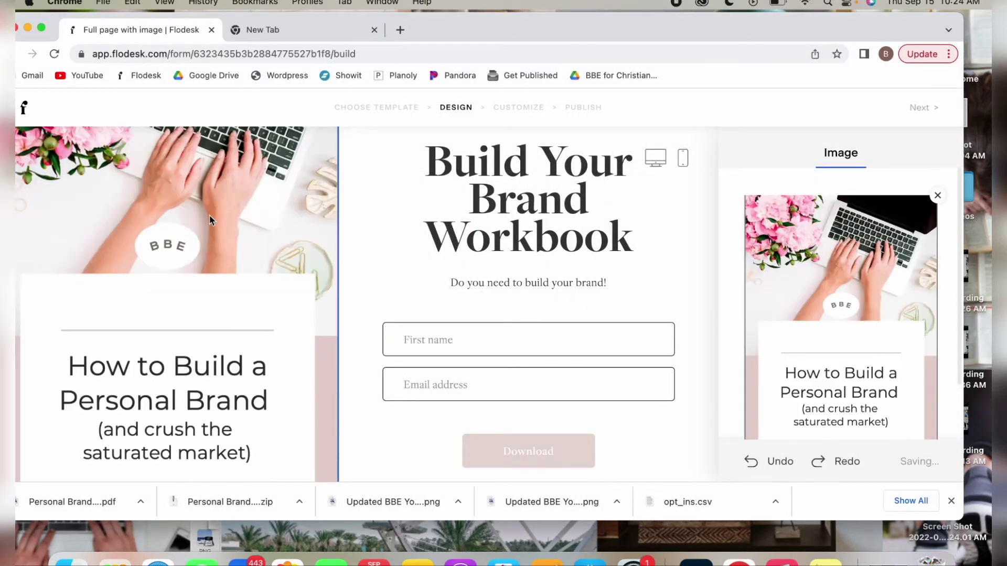
left_click_drag(600, 23, 652, 21)
scroll(399, 353, "down", 1)
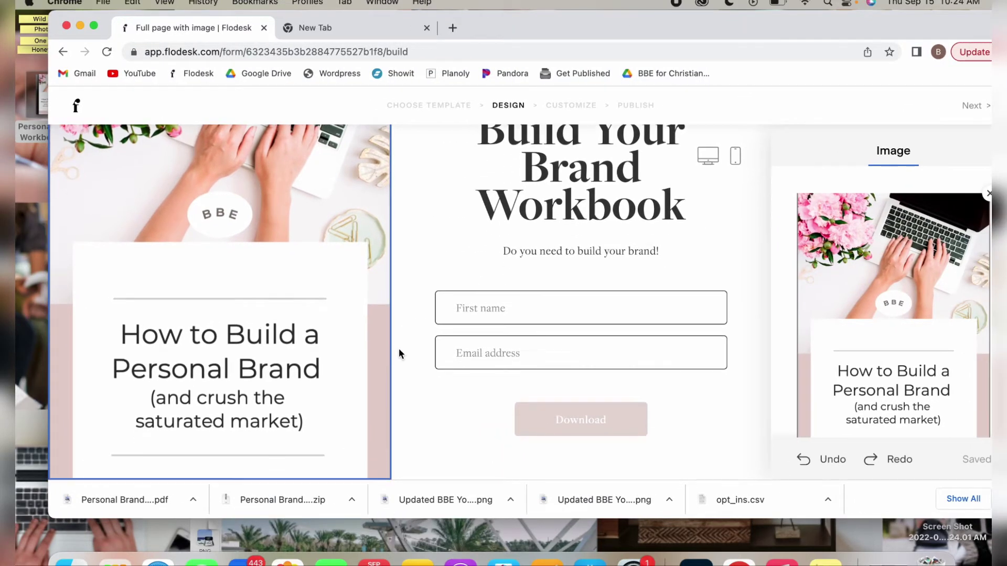
left_click_drag(795, 30, 708, 29)
Step: Save the form design and keep double opt-in turned off in the customise settings
left_click(887, 105)
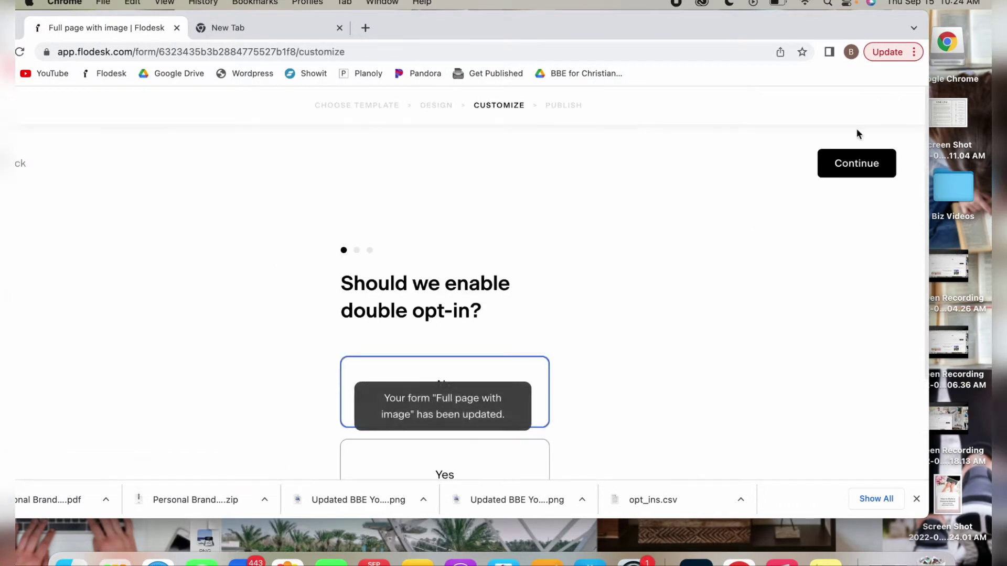
scroll(660, 348, "down", 3)
scroll(659, 350, "down", 2)
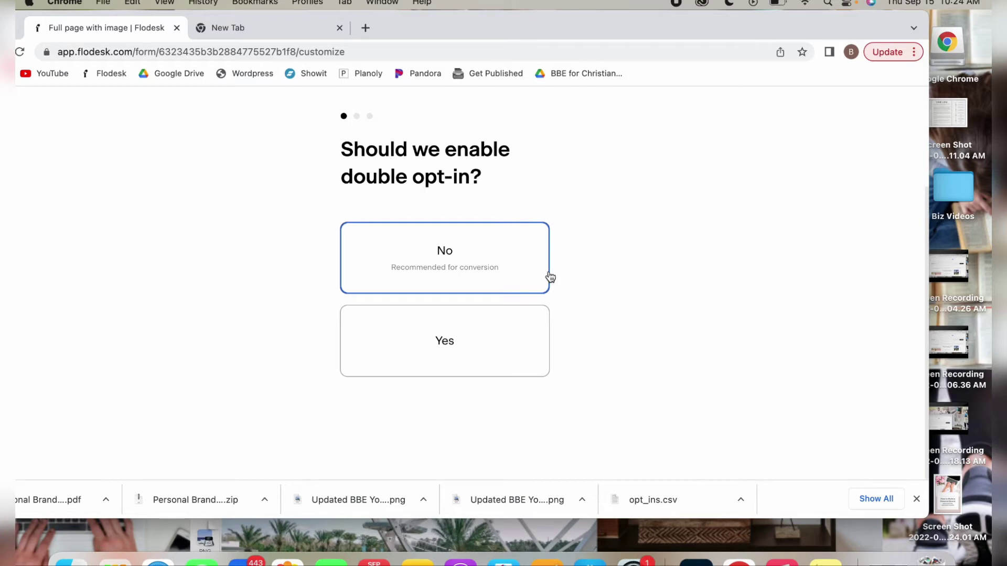
left_click(465, 349)
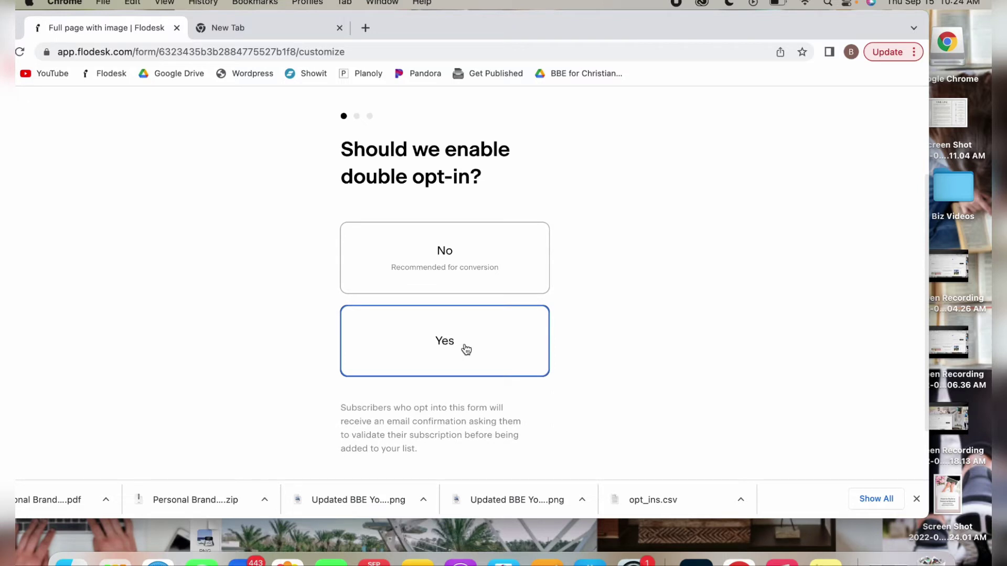
left_click(464, 273)
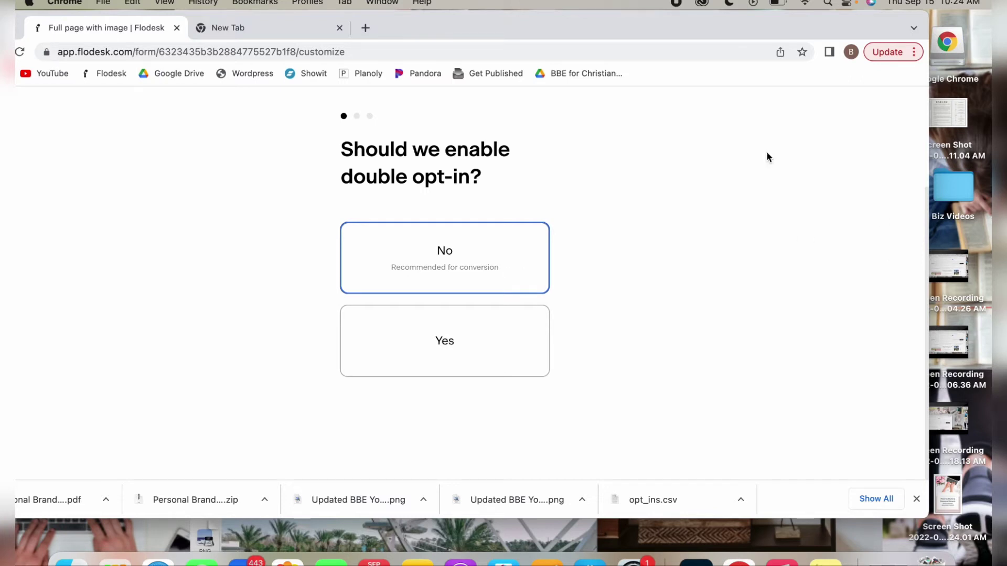
Step: Keep 'Notify me' selected for opt-in email notifications and move on to the after-submission options
scroll(674, 201, "up", 5)
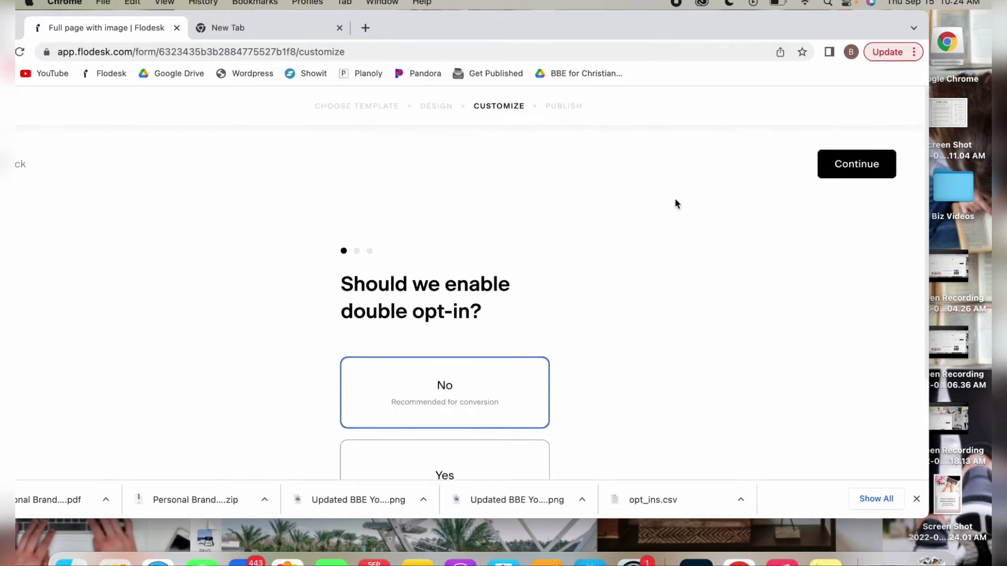
left_click(855, 164)
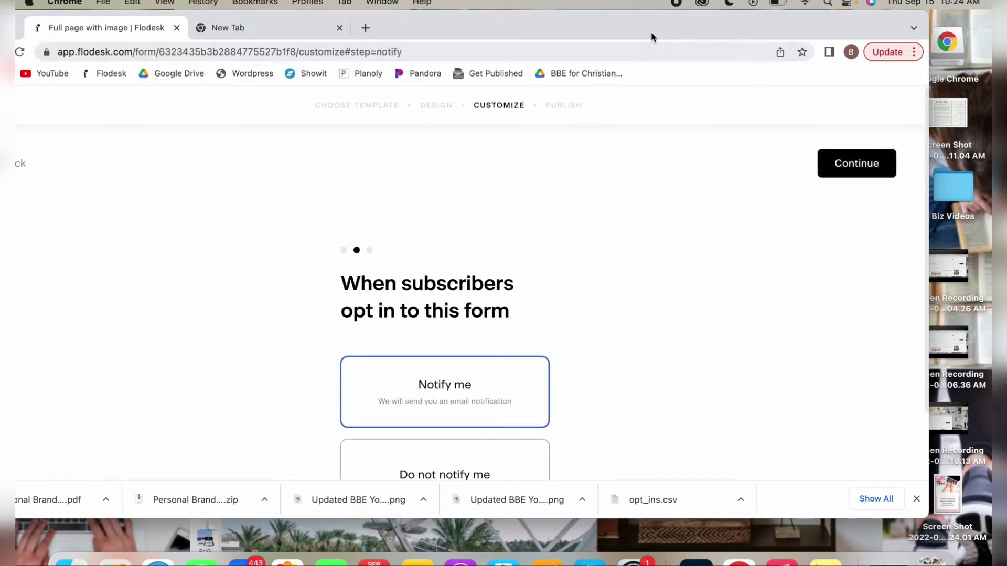
left_click_drag(650, 30, 691, 30)
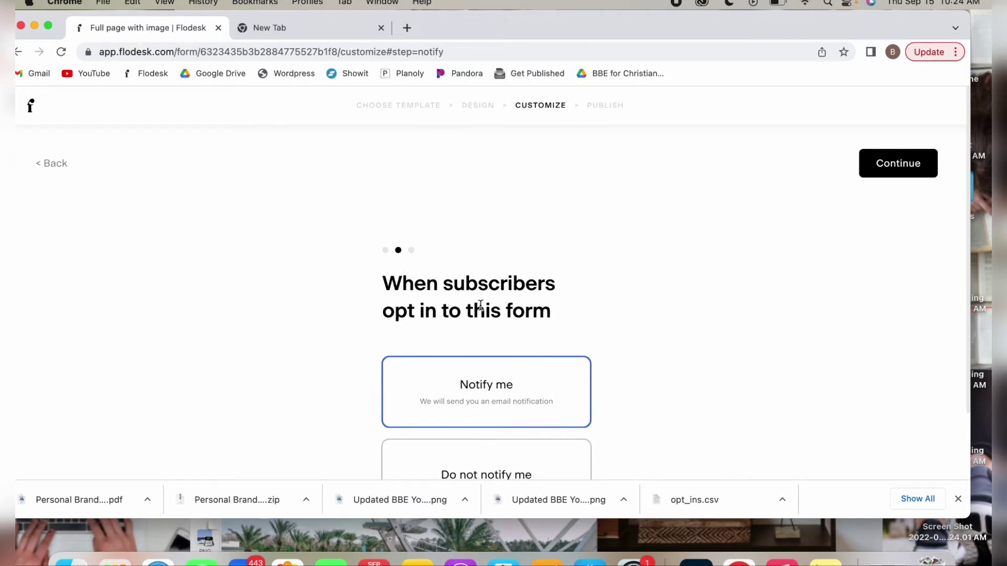
scroll(616, 327, "down", 2)
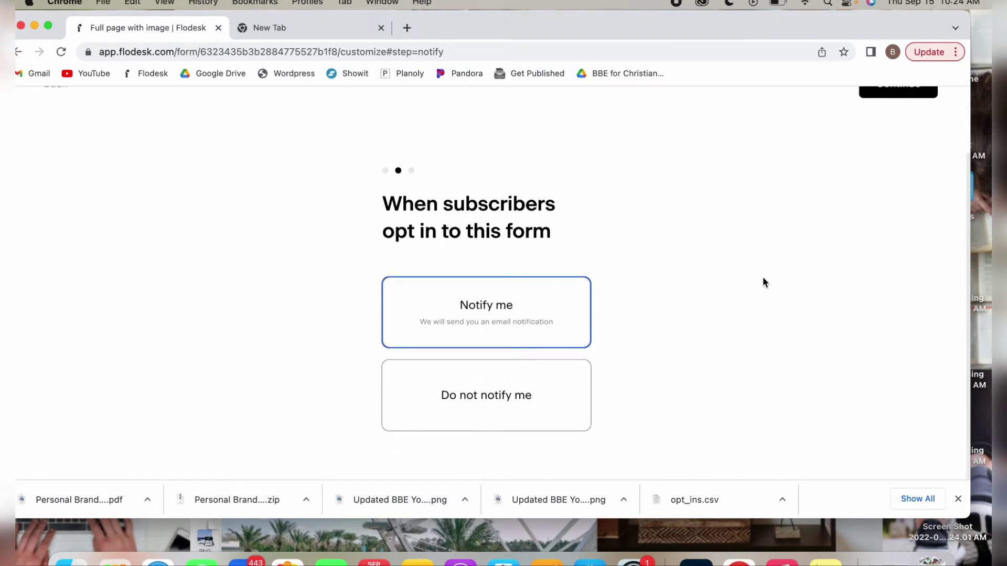
scroll(762, 282, "up", 1)
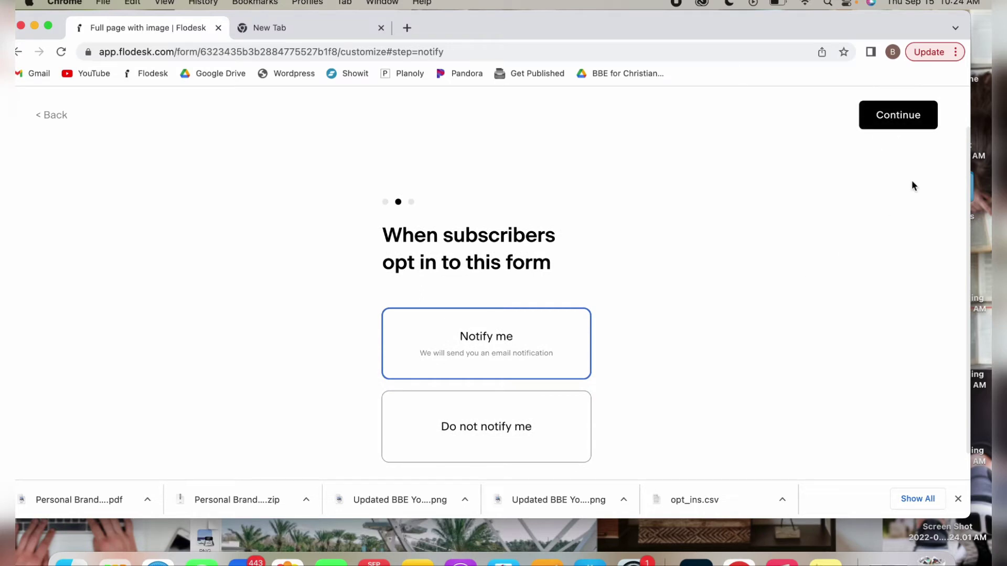
left_click(899, 117)
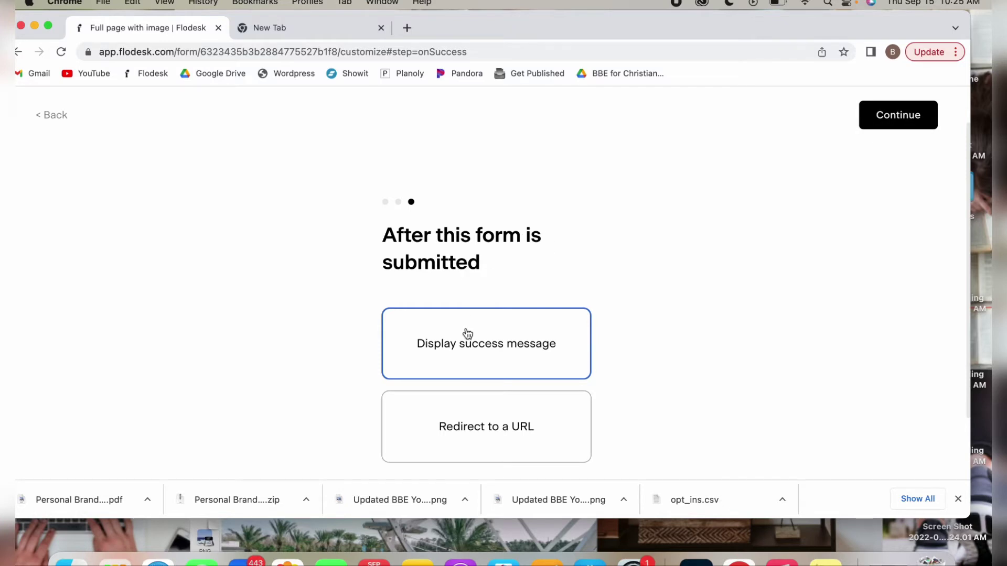
scroll(490, 359, "down", 3)
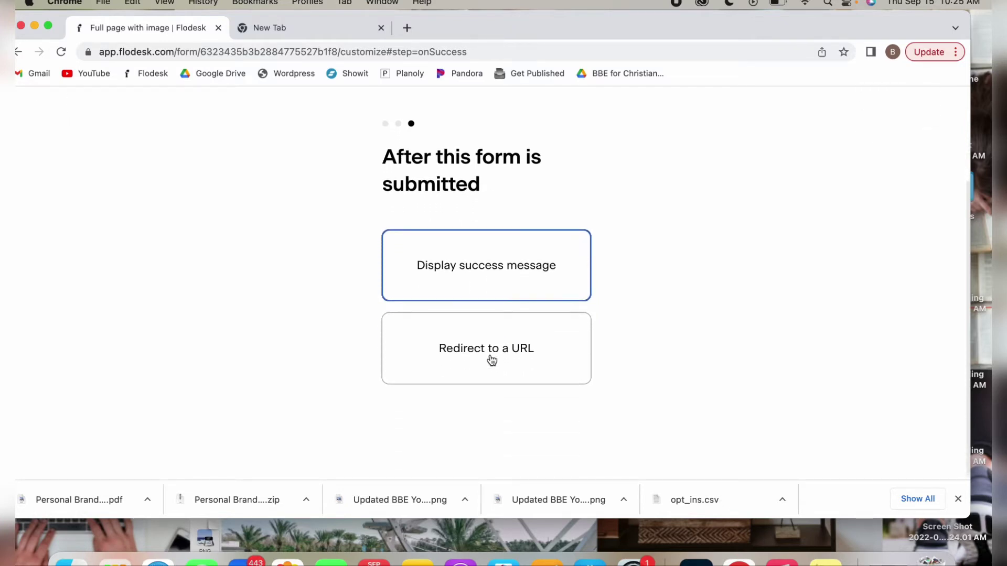
left_click(522, 353)
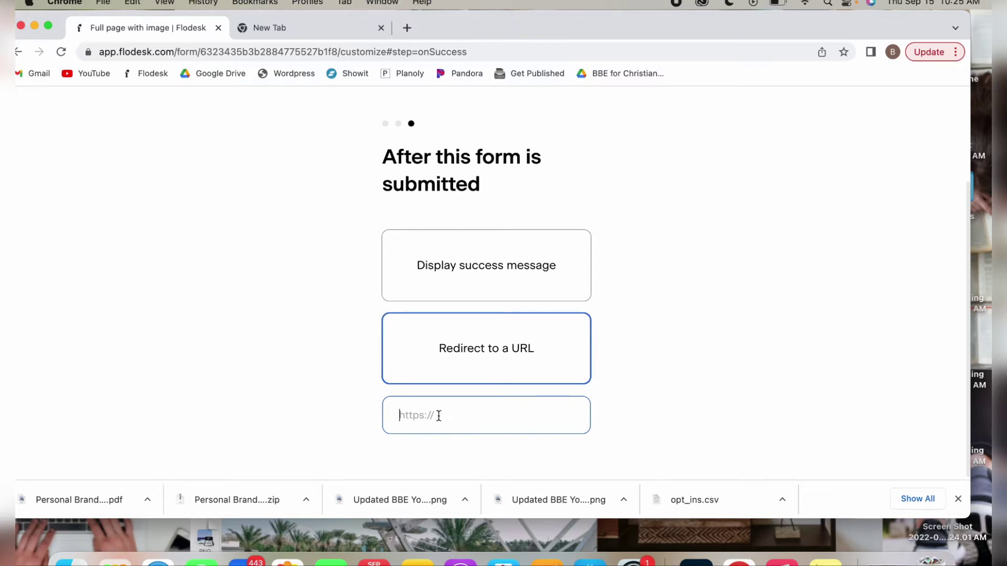
left_click(467, 269)
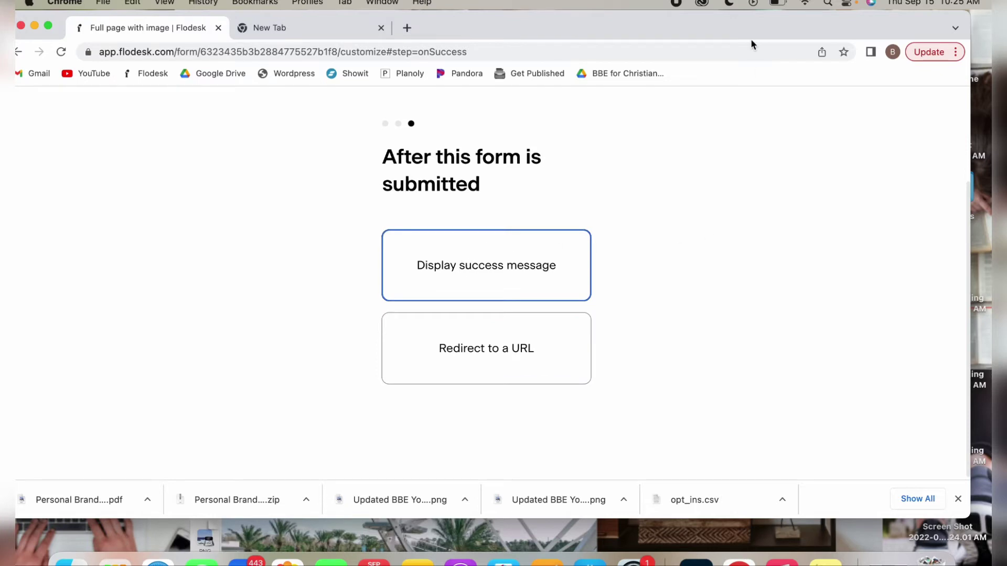
left_click_drag(750, 22, 756, 30)
scroll(601, 212, "up", 3)
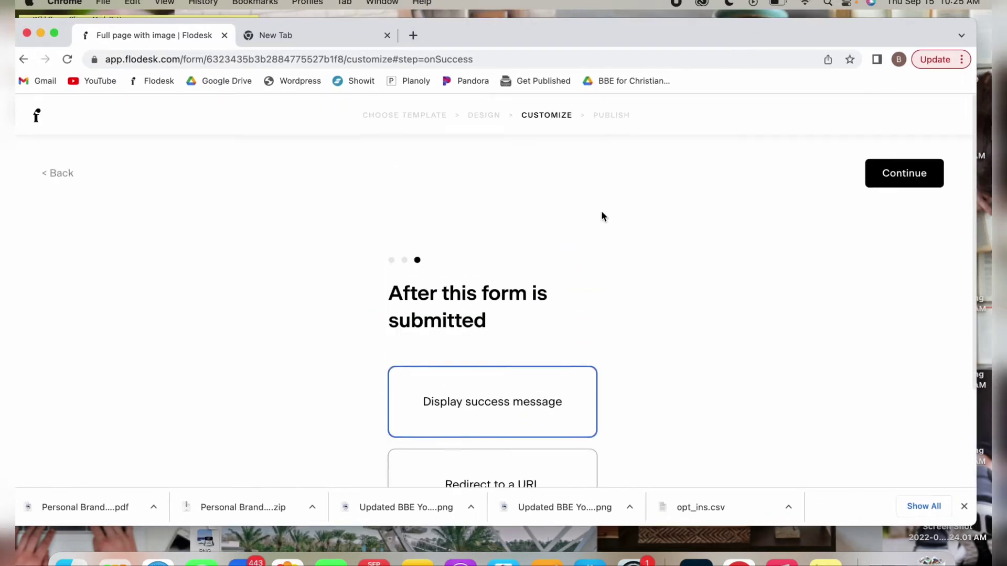
Step: Publish the form, copy its share link and open the live form in a new tab
left_click(916, 175)
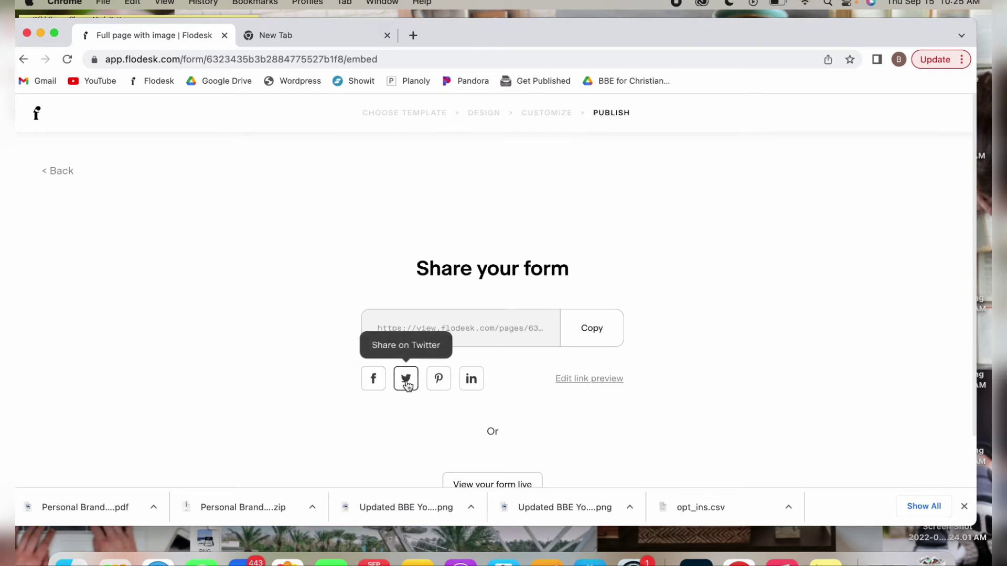
scroll(559, 407, "down", 3)
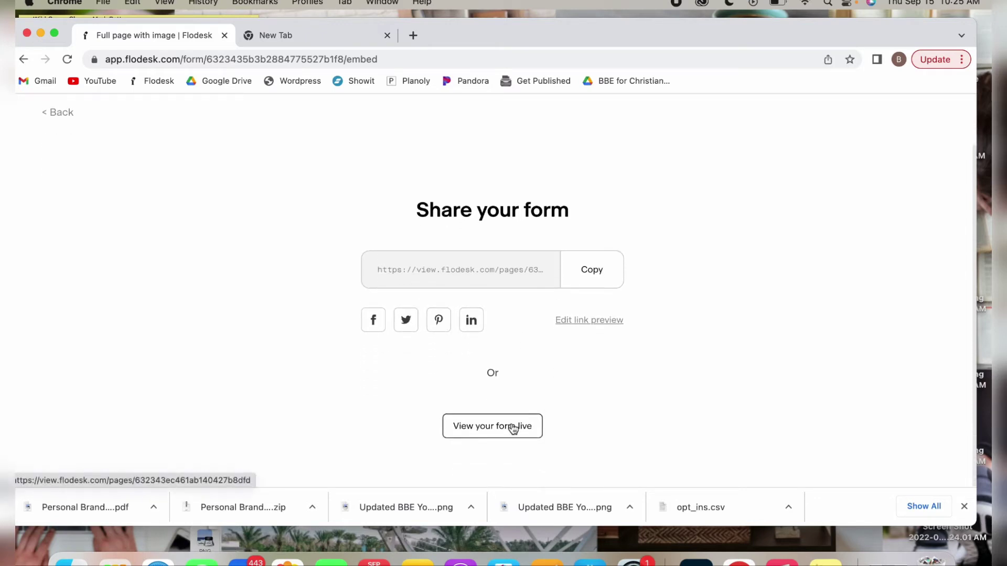
left_click(598, 274)
left_click(512, 427)
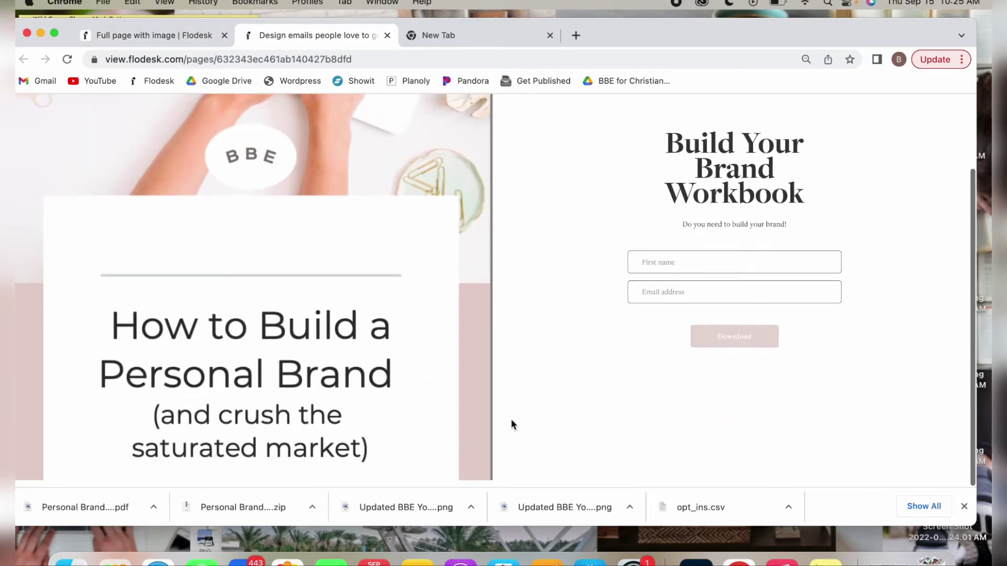
Step: Test the live form's First name field, then return to the My forms list
scroll(512, 420, "up", 3)
left_click(711, 358)
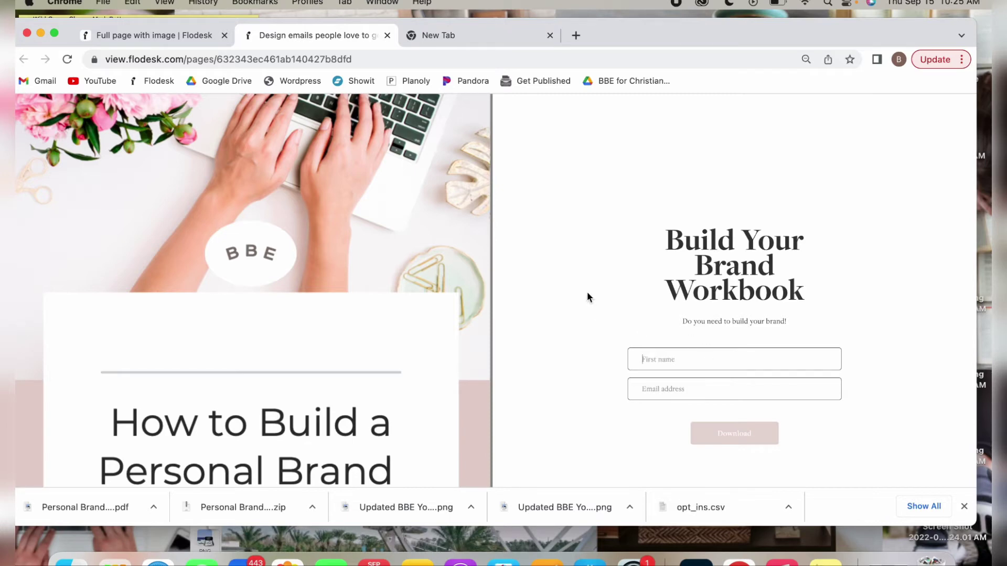
left_click(165, 33)
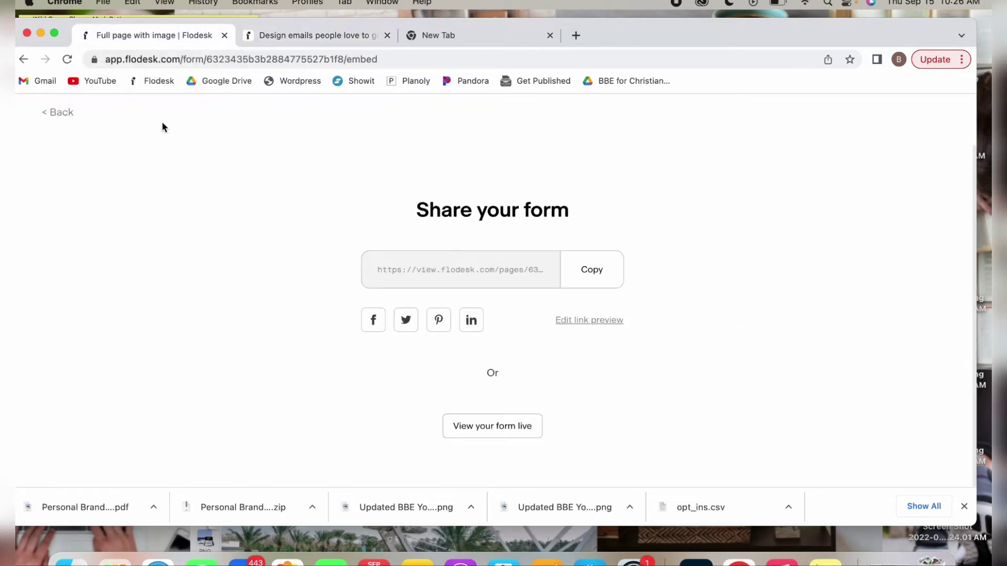
left_click(61, 113)
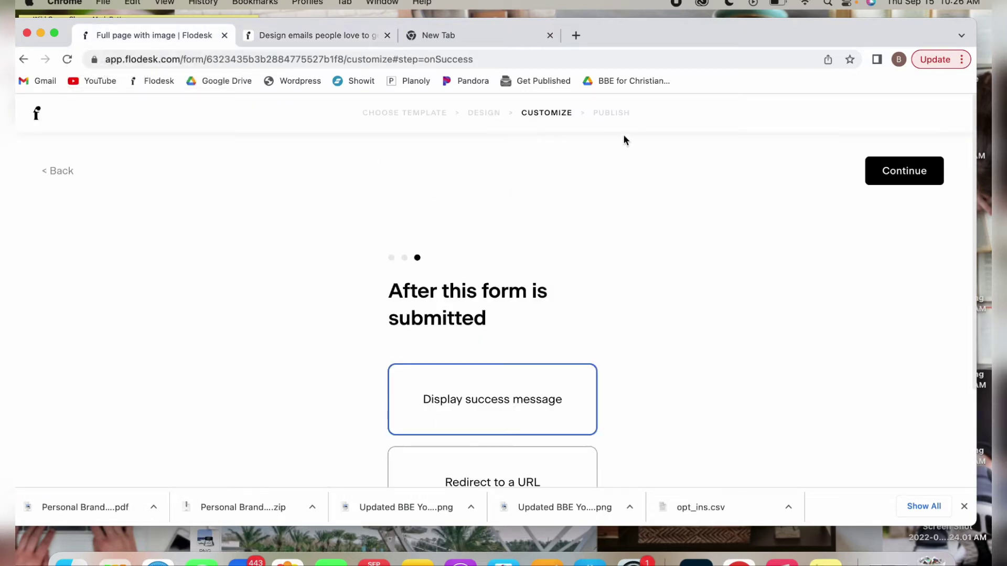
left_click(35, 112)
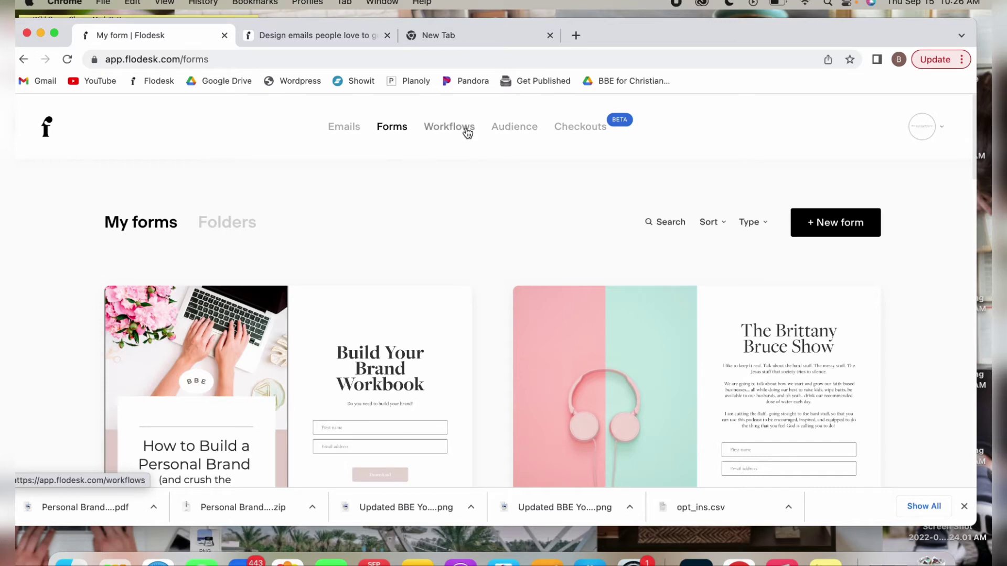
Step: Open the Workflows page and look over the existing workflows
left_click(466, 133)
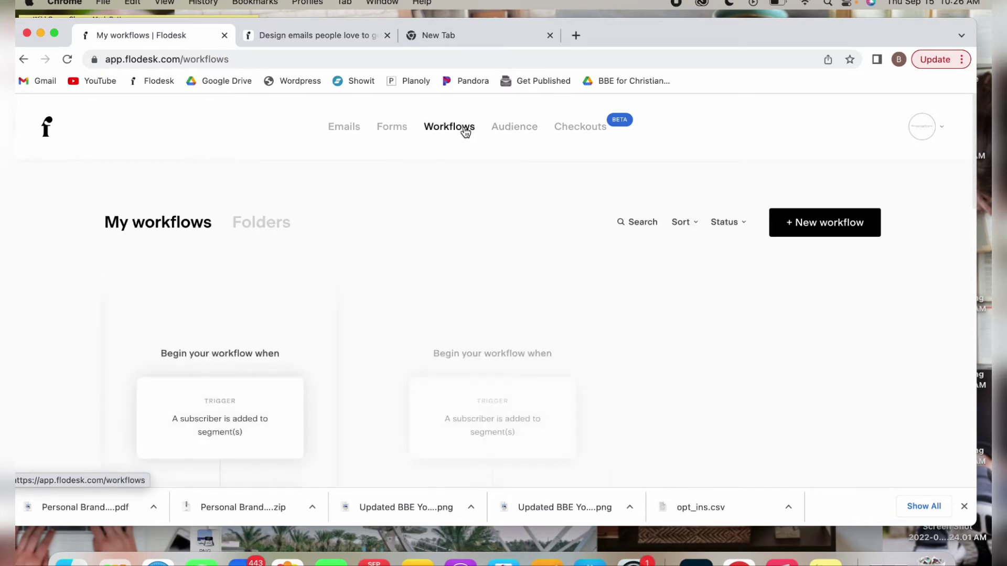
scroll(408, 256, "down", 3)
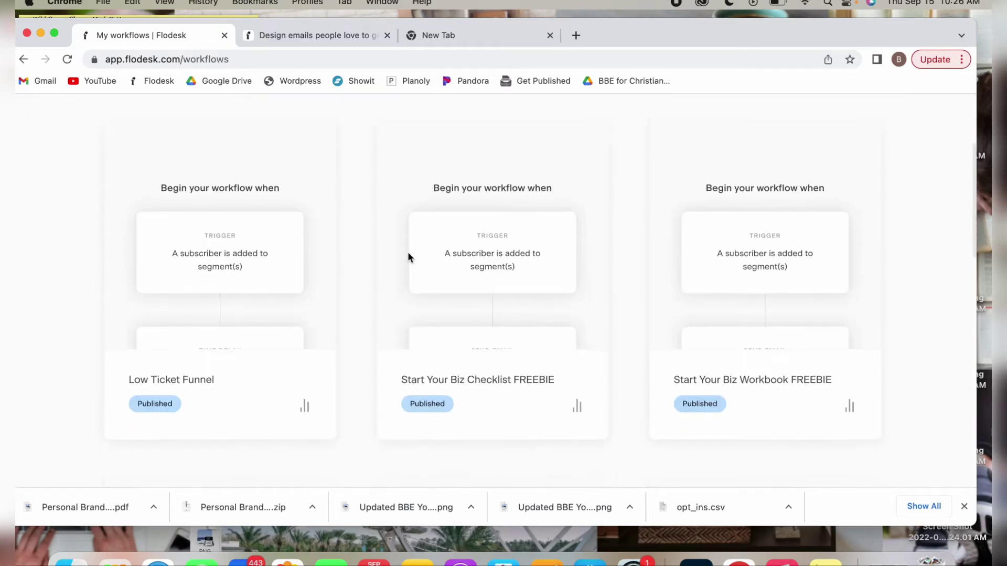
scroll(409, 257, "up", 2)
scroll(410, 258, "up", 1)
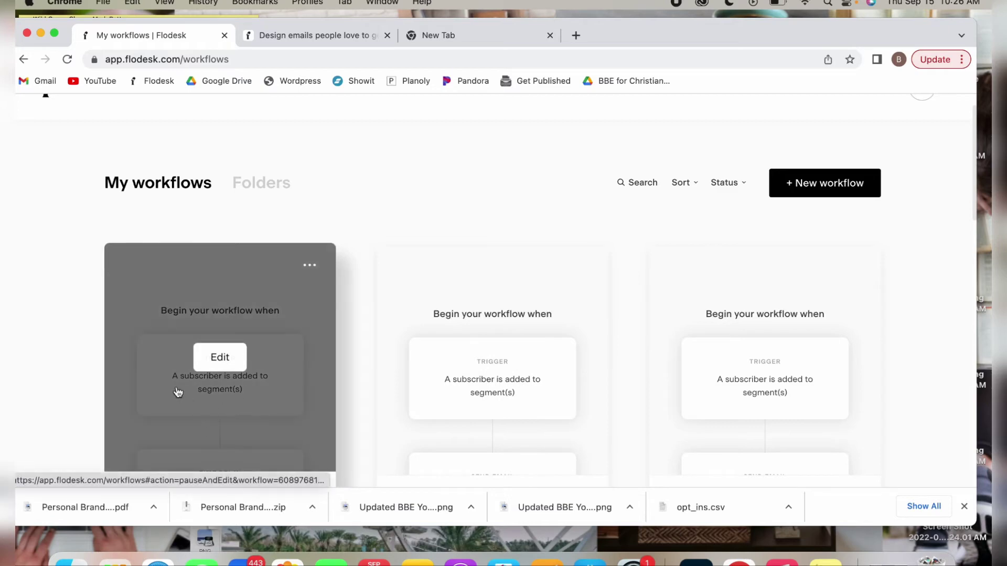
mouse_move(262, 367)
scroll(267, 396, "down", 2)
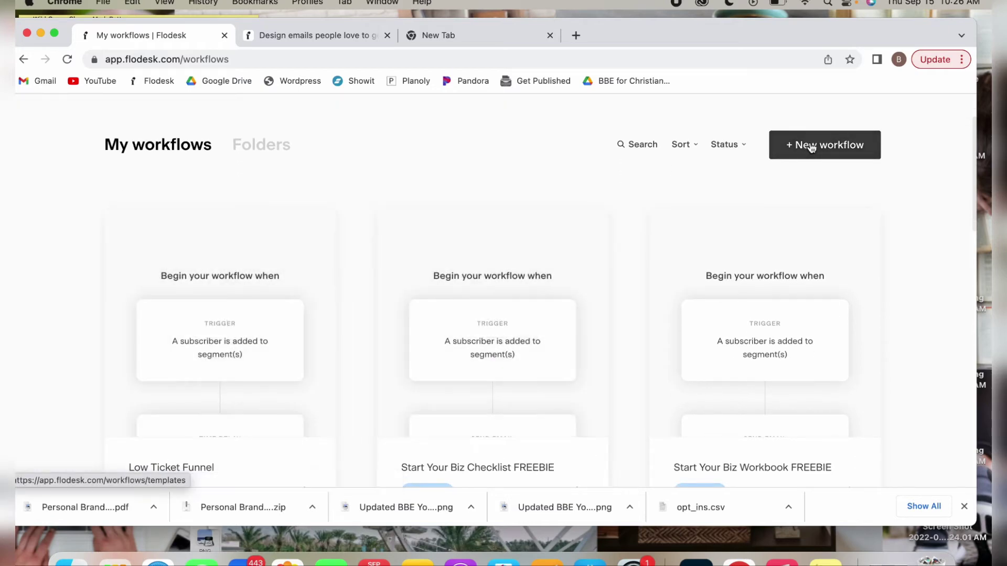
Step: Start a new workflow and browse templates like Nurture, Welcome, Lead Magnet Delivery and Sales Sequence
left_click(810, 145)
mouse_move(595, 326)
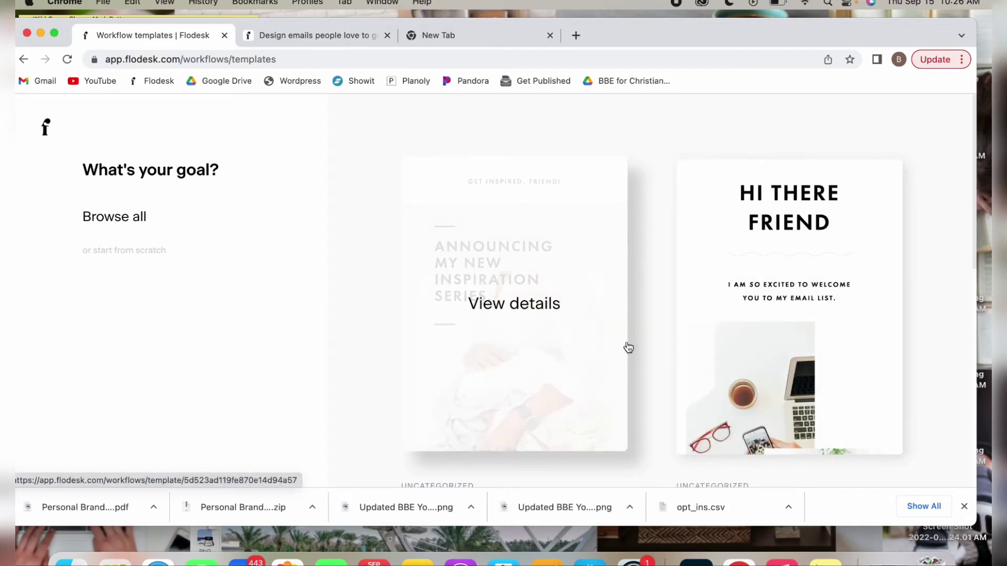
scroll(625, 345, "down", 5)
scroll(625, 345, "up", 5)
scroll(625, 345, "down", 3)
scroll(626, 345, "down", 5)
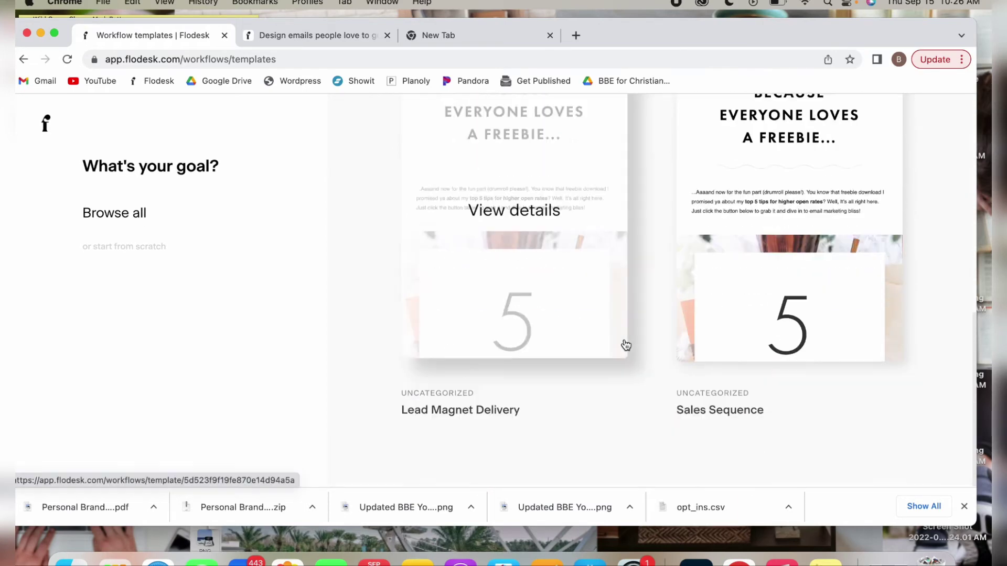
scroll(626, 345, "up", 1)
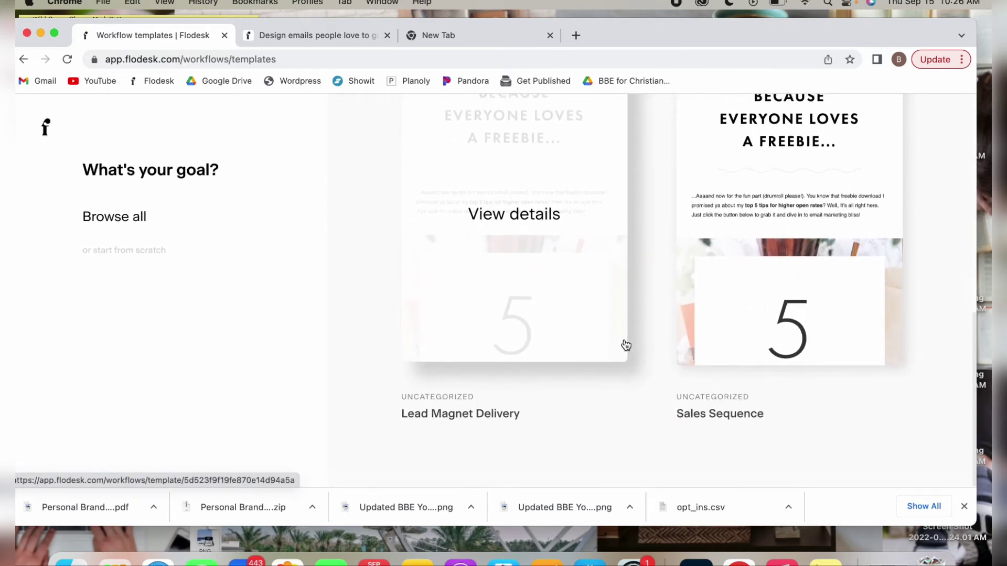
scroll(626, 345, "up", 5)
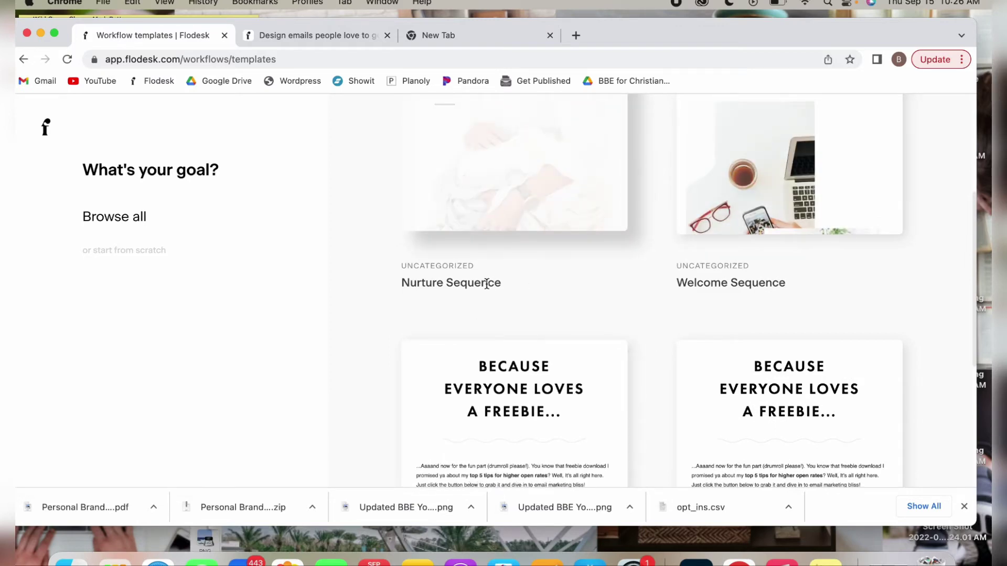
scroll(487, 284, "down", 5)
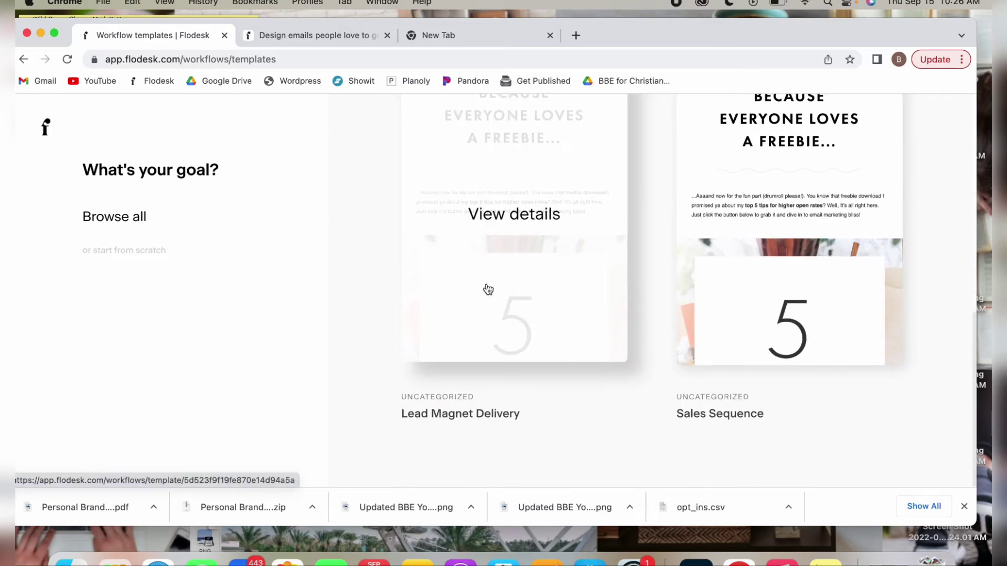
Step: Start a blank workflow from scratch named 'Build Your Brand Workflow' and save it
left_click(148, 251)
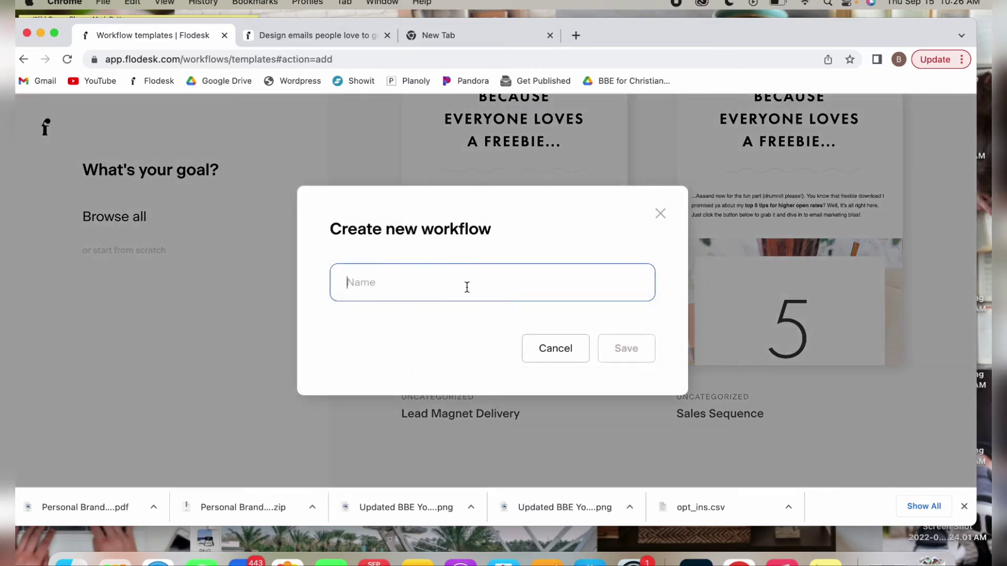
type("Build Your Bran")
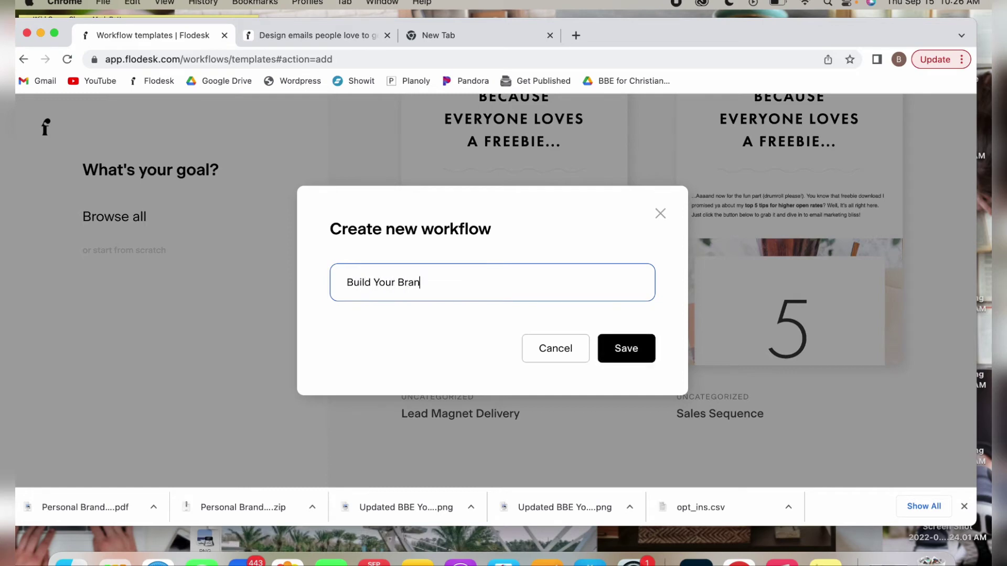
type("d Workflow")
left_click(645, 353)
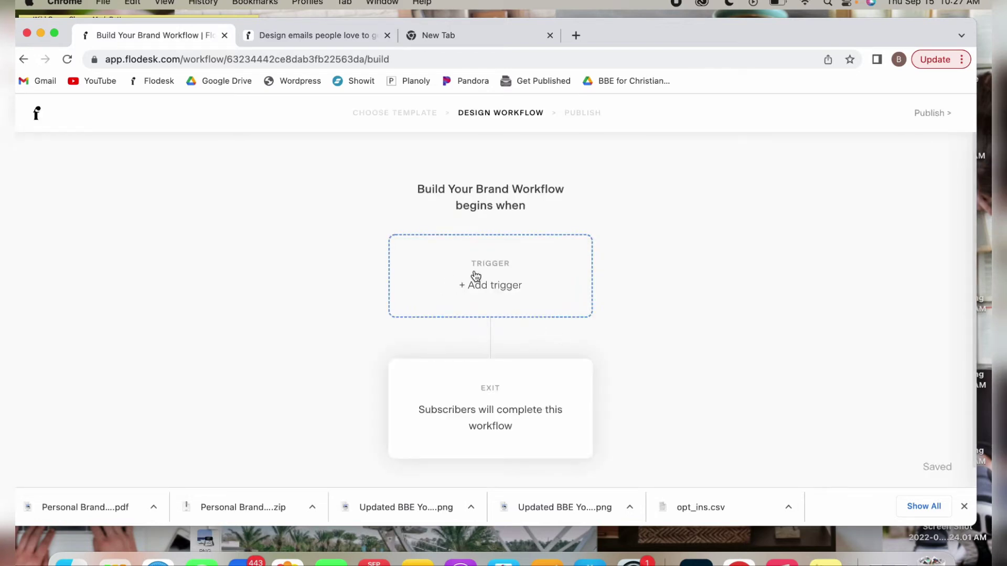
Step: Add a trigger 'A subscriber is added to segment(s)' using the Build Your Brand segment
left_click(511, 295)
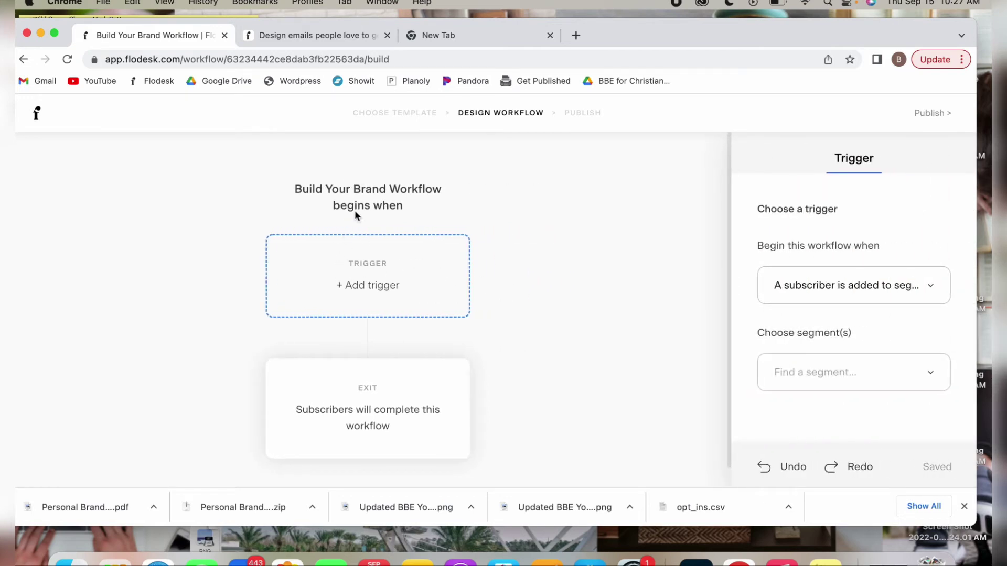
left_click(848, 286)
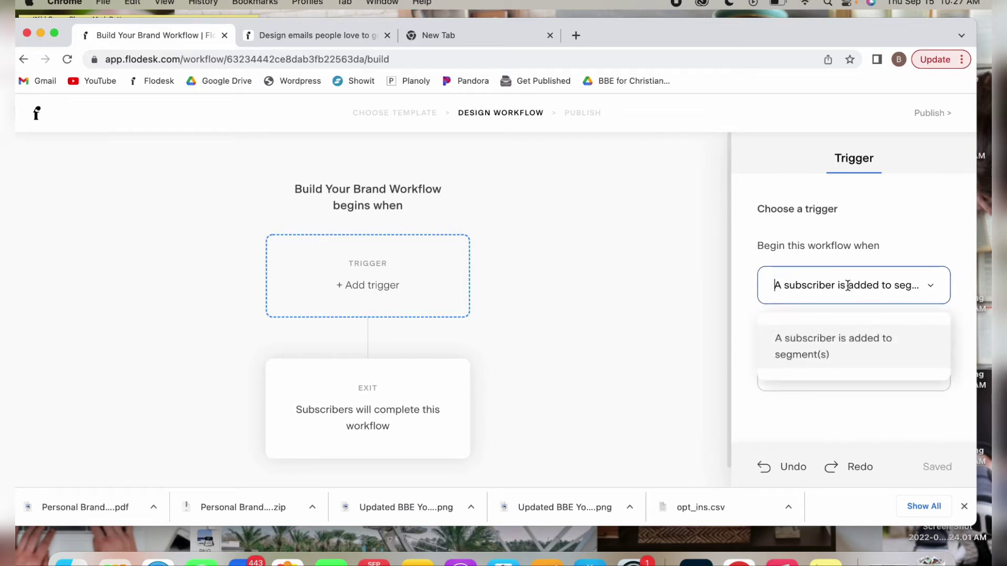
left_click(846, 338)
left_click(842, 382)
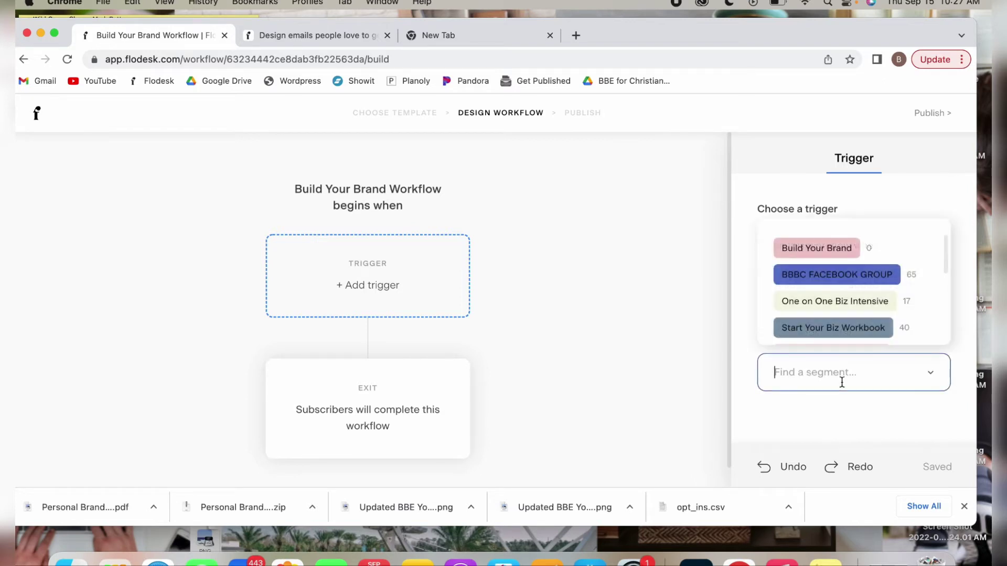
left_click(828, 253)
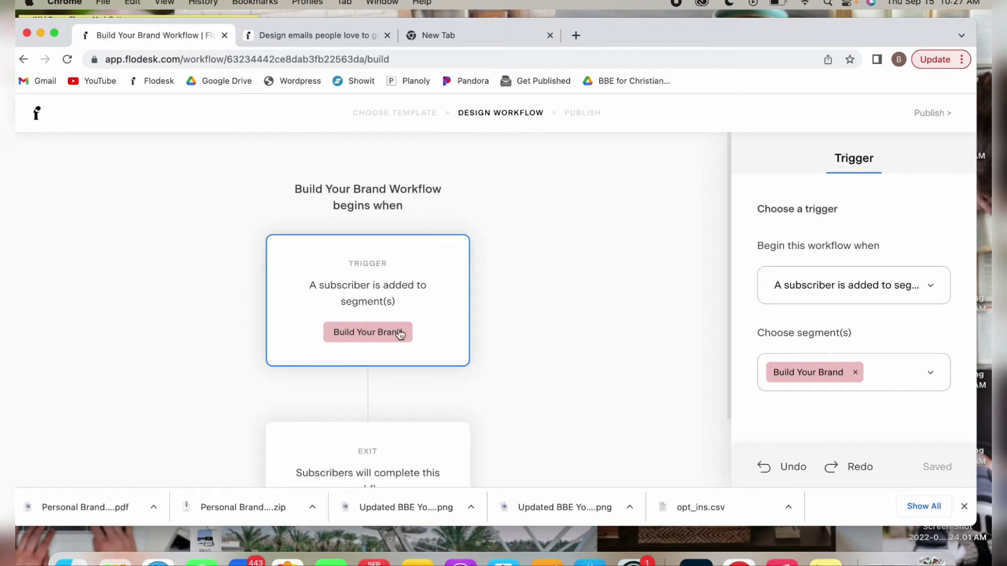
scroll(400, 355, "down", 2)
scroll(398, 350, "down", 1)
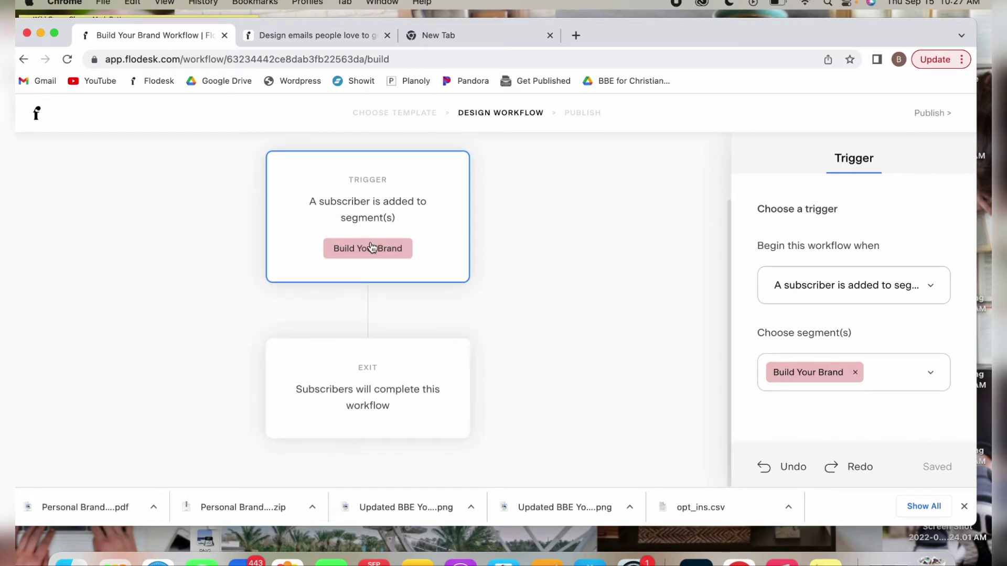
scroll(524, 177, "up", 2)
scroll(525, 175, "down", 1)
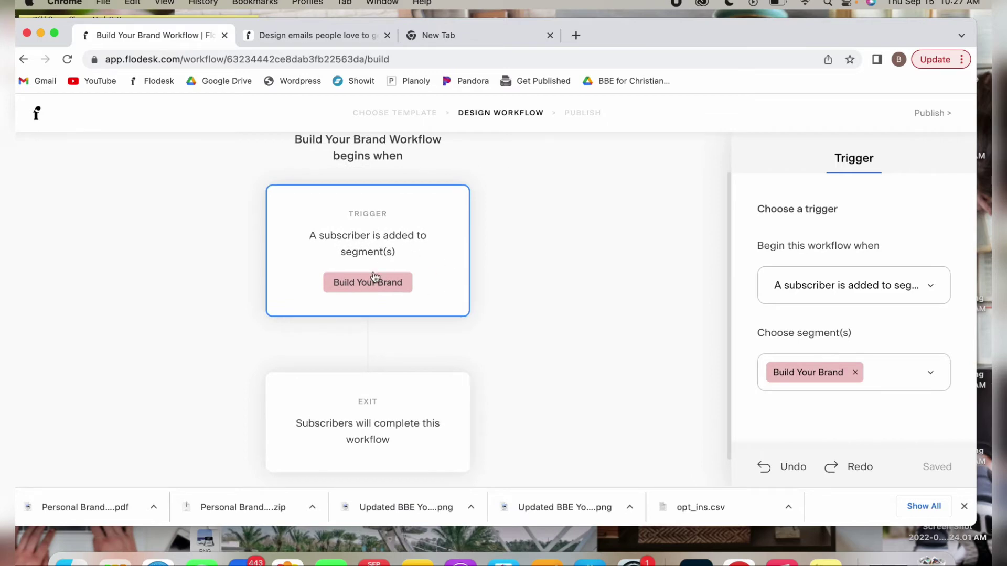
scroll(418, 284, "down", 2)
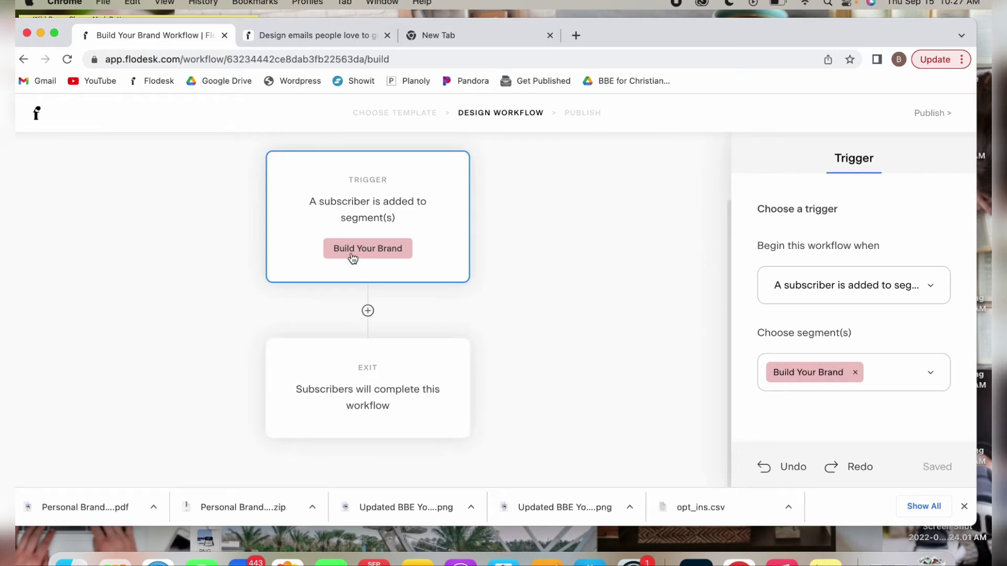
Step: Add an email step after the trigger and choose to create a new email
left_click(368, 312)
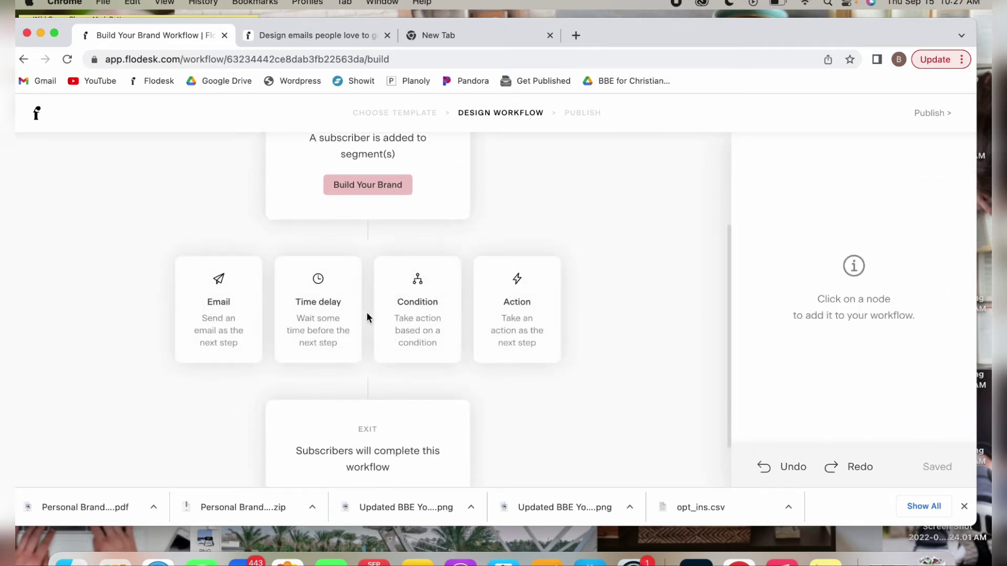
left_click(237, 314)
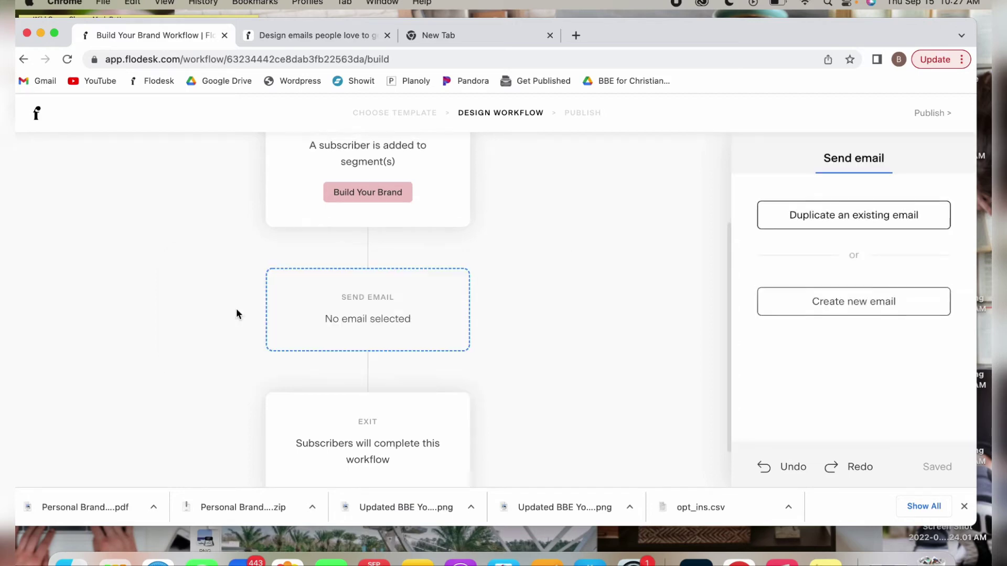
left_click(865, 311)
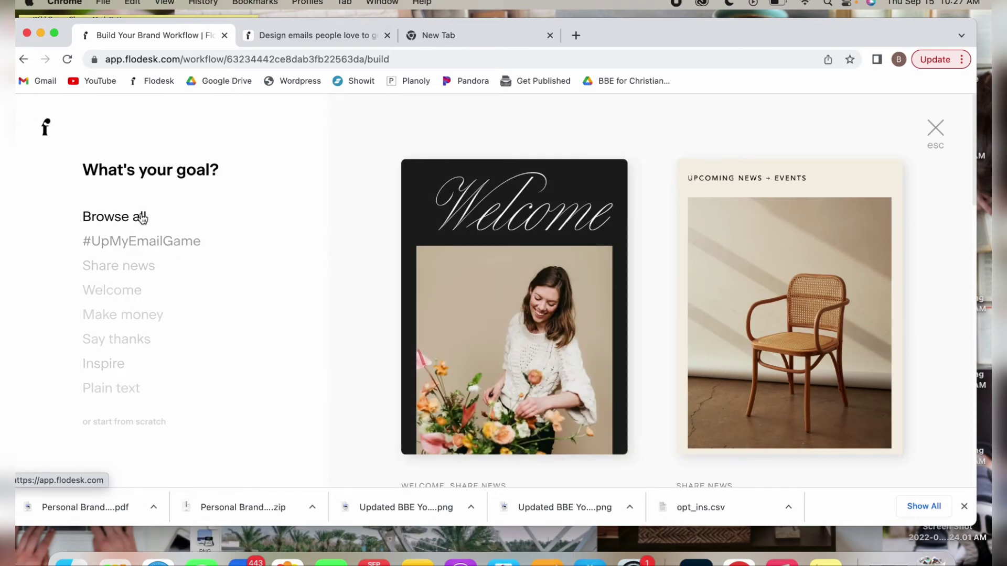
Step: Filter templates to Welcome and view details of the Raven Studios 'Deliver your freebie' template
scroll(505, 291, "down", 8)
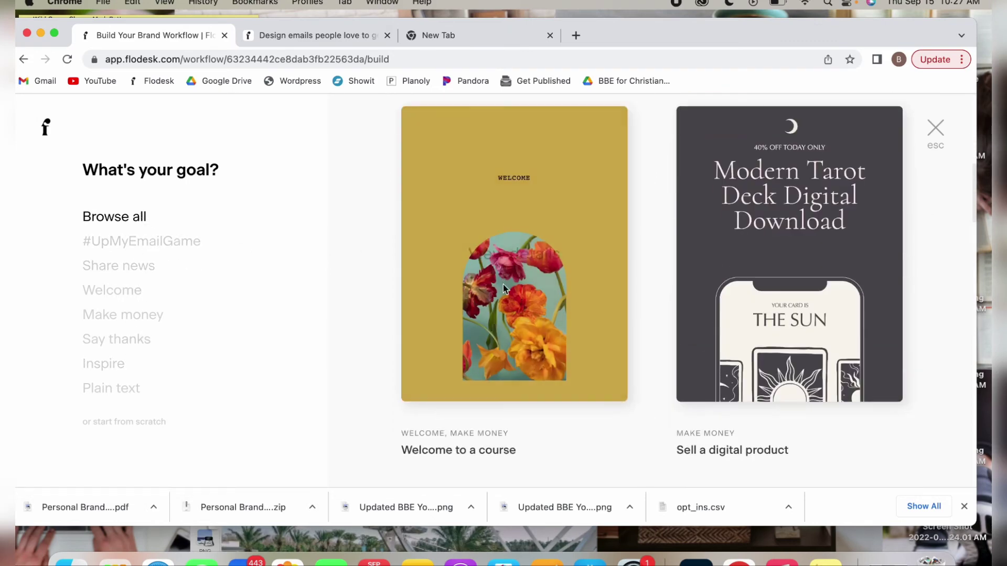
scroll(504, 290, "down", 15)
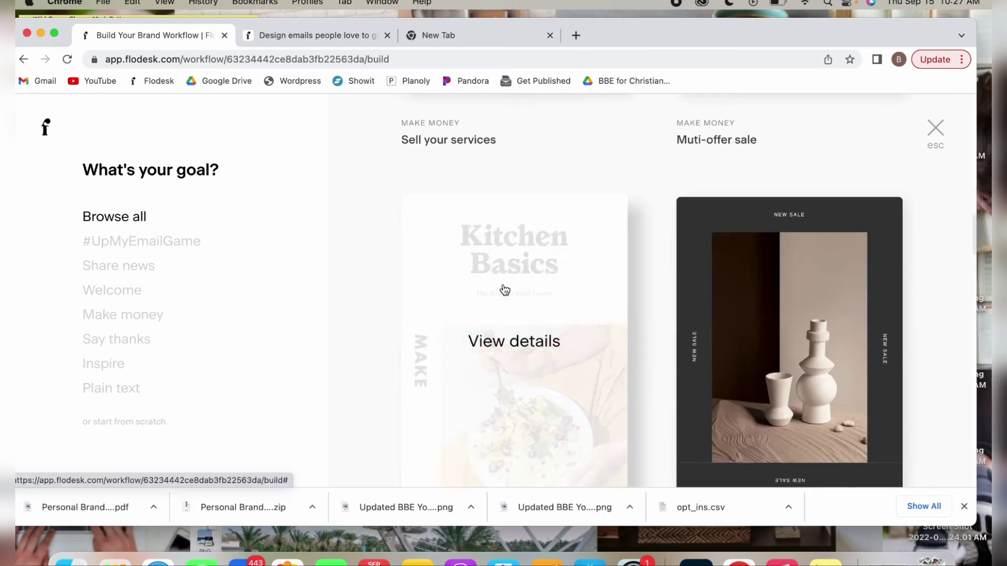
scroll(504, 290, "down", 7)
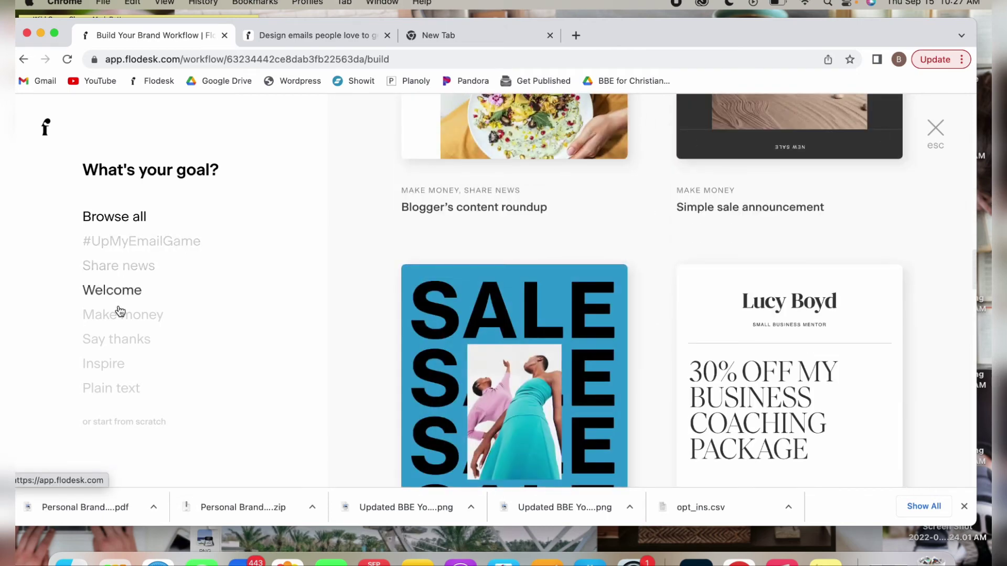
left_click(138, 288)
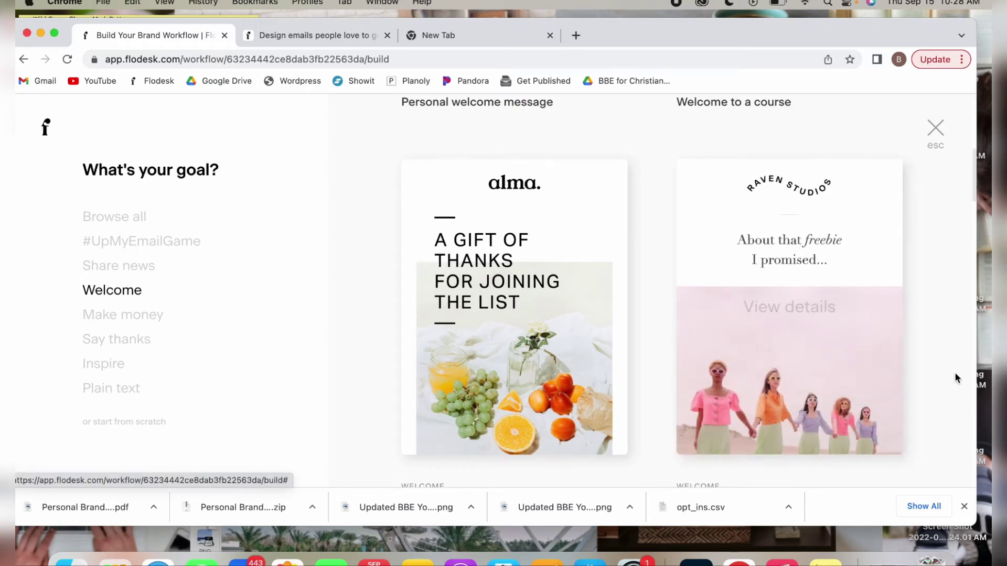
left_click(819, 306)
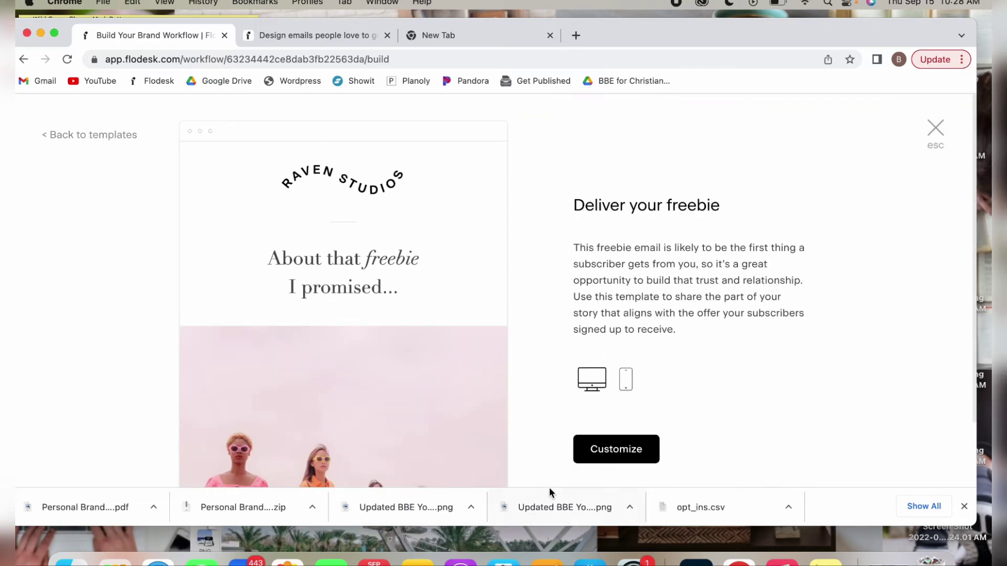
Step: Customize the freebie template, replacing its image with the screenshot file from the Desktop
left_click(618, 453)
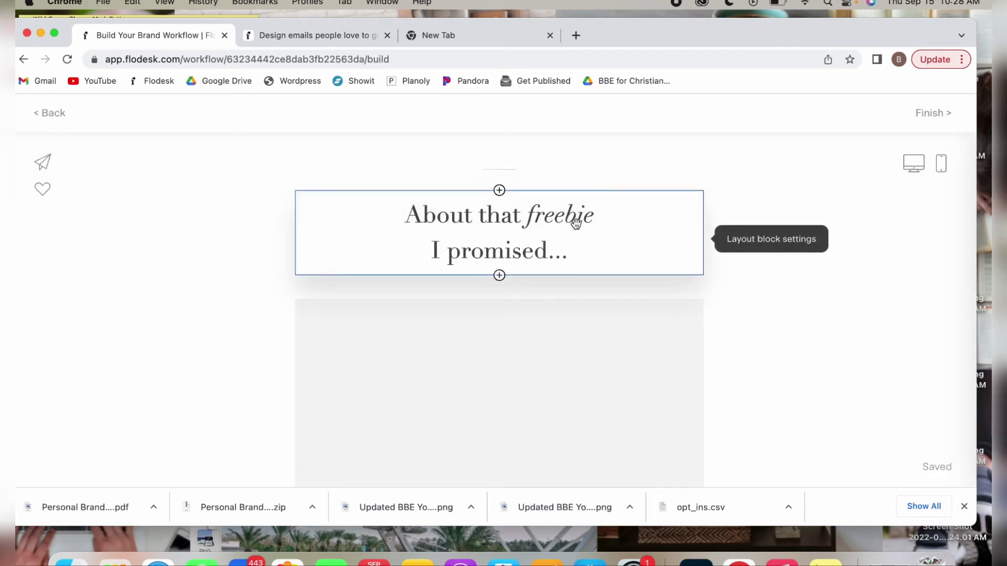
scroll(440, 337, "down", 10)
scroll(440, 337, "up", 3)
left_click(441, 338)
left_click(868, 271)
left_click(501, 279)
left_click(726, 424)
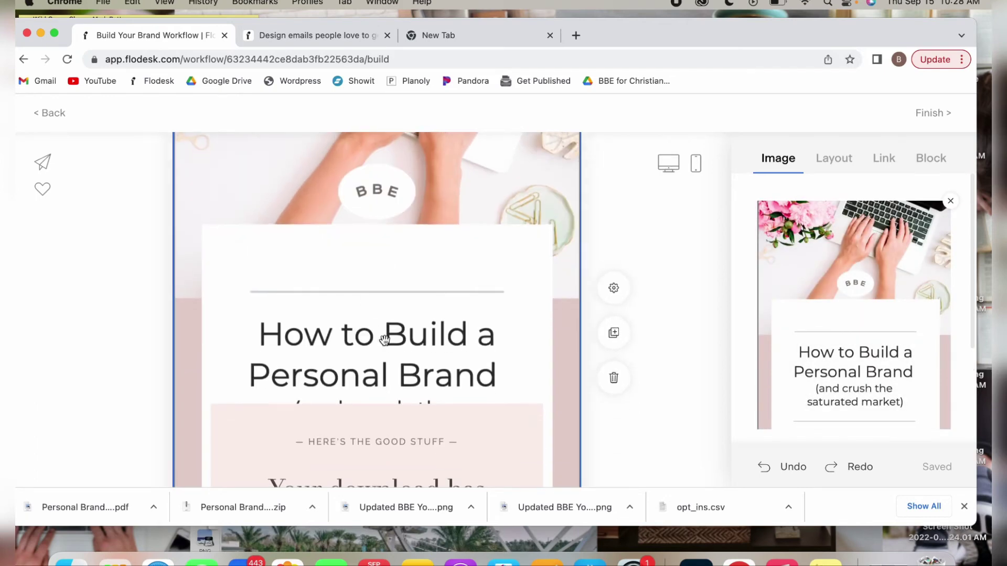
Step: Change the headline's 'a good one.' line to ':)'
scroll(386, 337, "down", 5)
left_click(385, 335)
triple_click(405, 313)
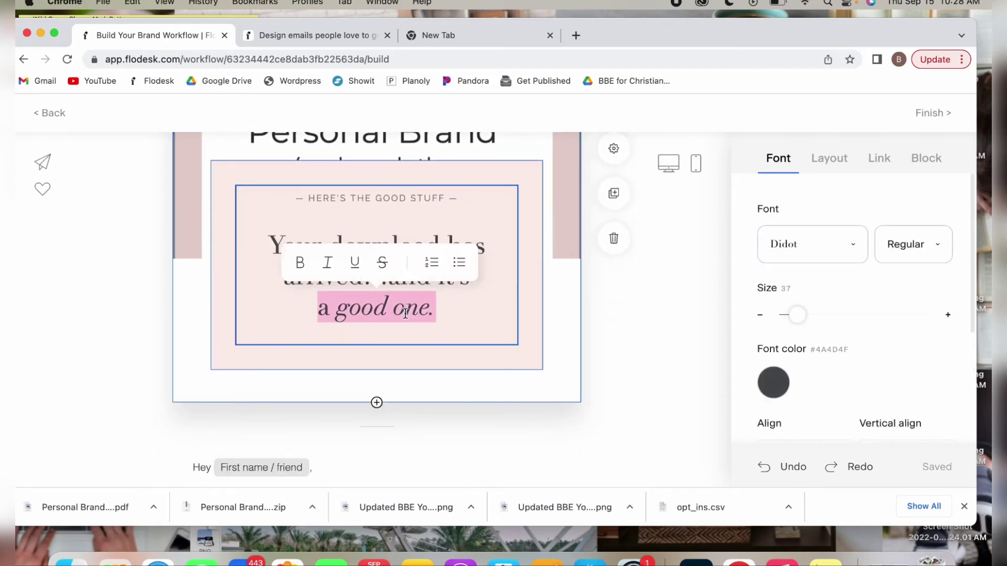
type(":)")
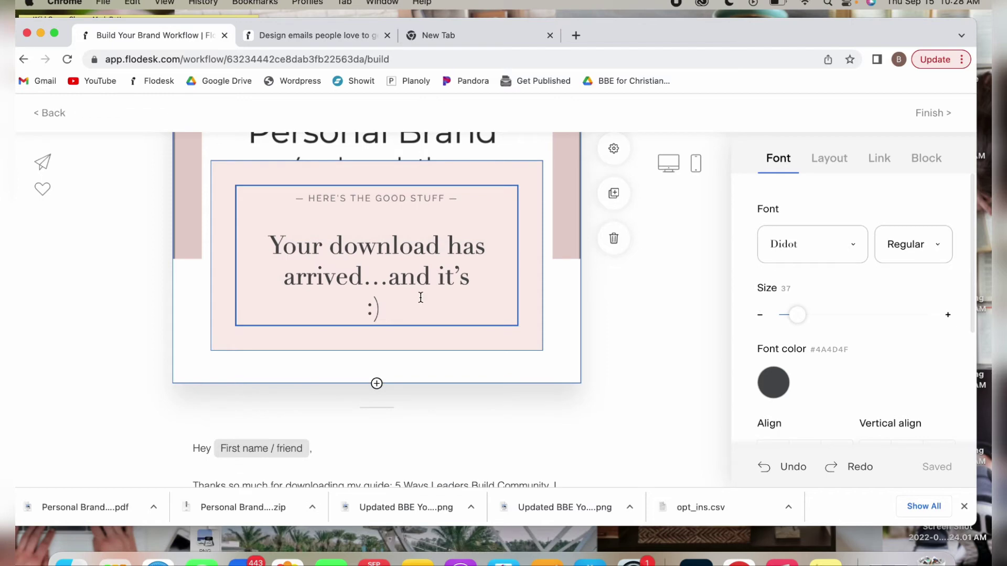
Step: Replace the 'Thanks so much' intro paragraph with 'Thankyou! Here is your Free Workbook!'
scroll(446, 273, "down", 3)
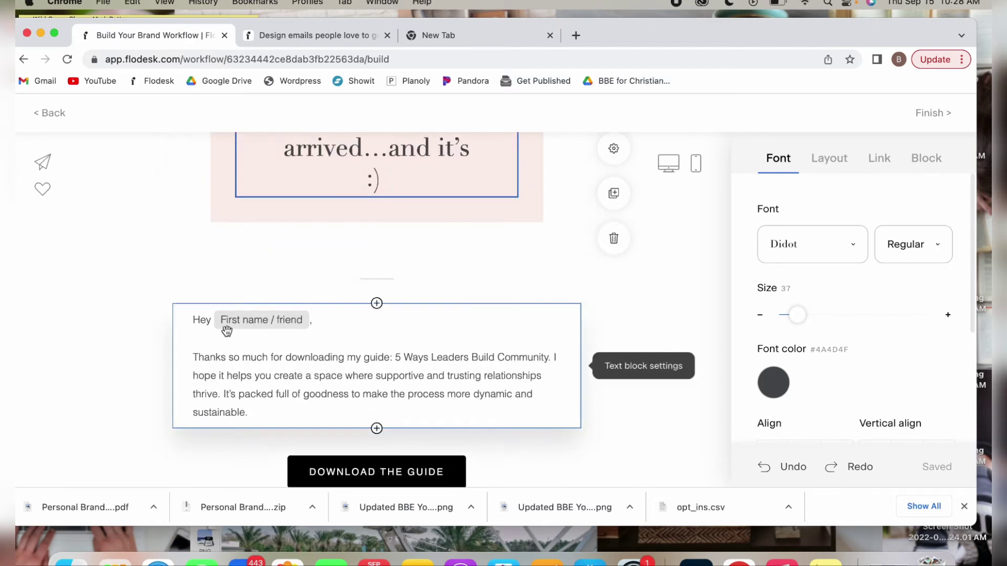
left_click(308, 389)
left_click_drag(247, 412, 195, 356)
type("Thqank!")
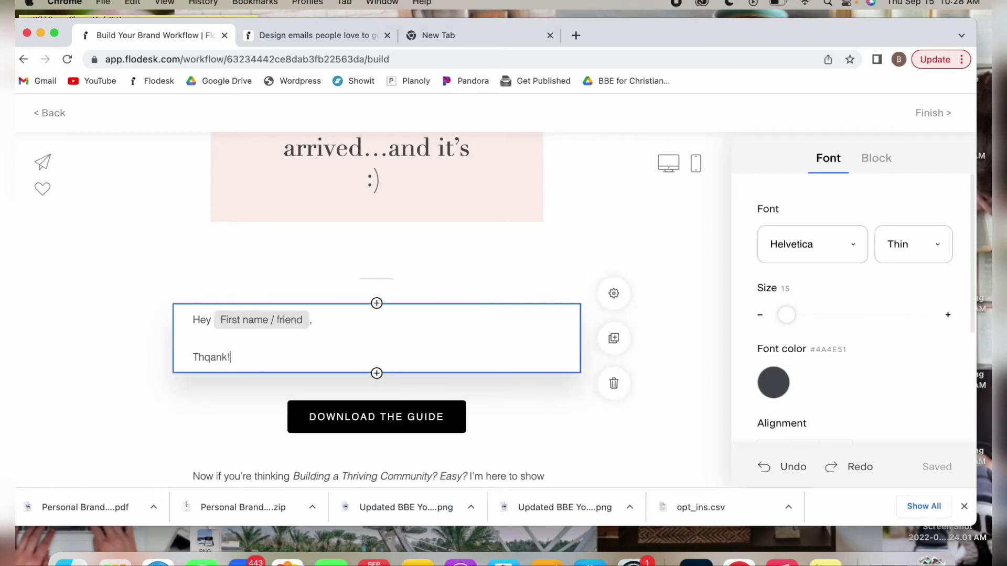
key("BackSpace")
key("BackSpace")
type("nkyou!")
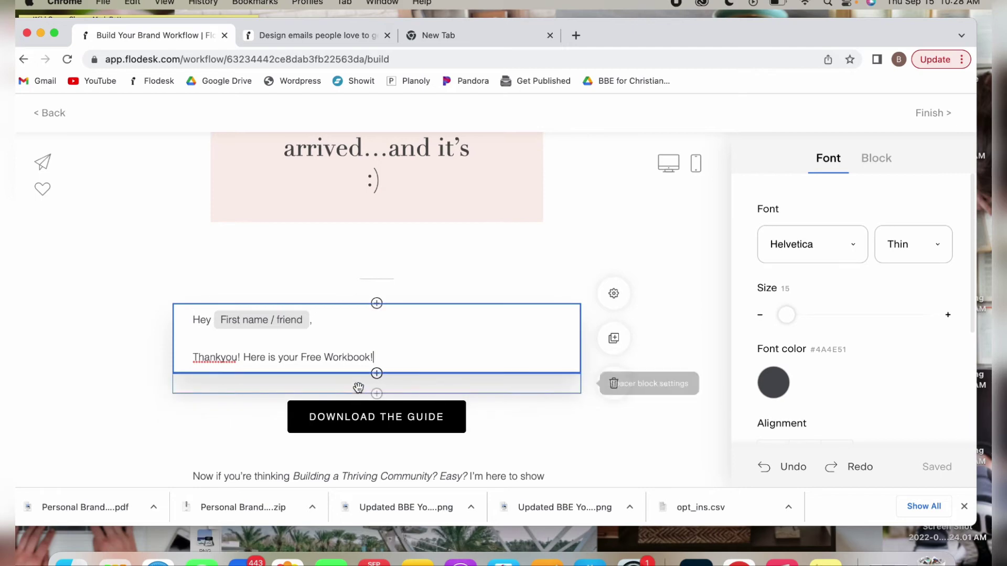
Step: Link the DOWNLOAD THE GUIDE button to the uploaded file Personal Brand Workbook.pdf
left_click(403, 420)
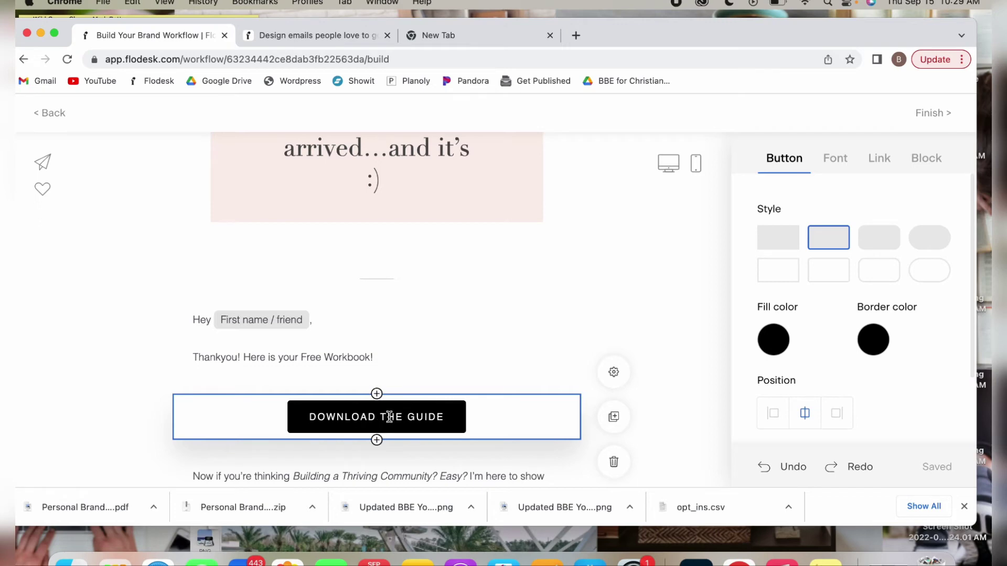
left_click(886, 165)
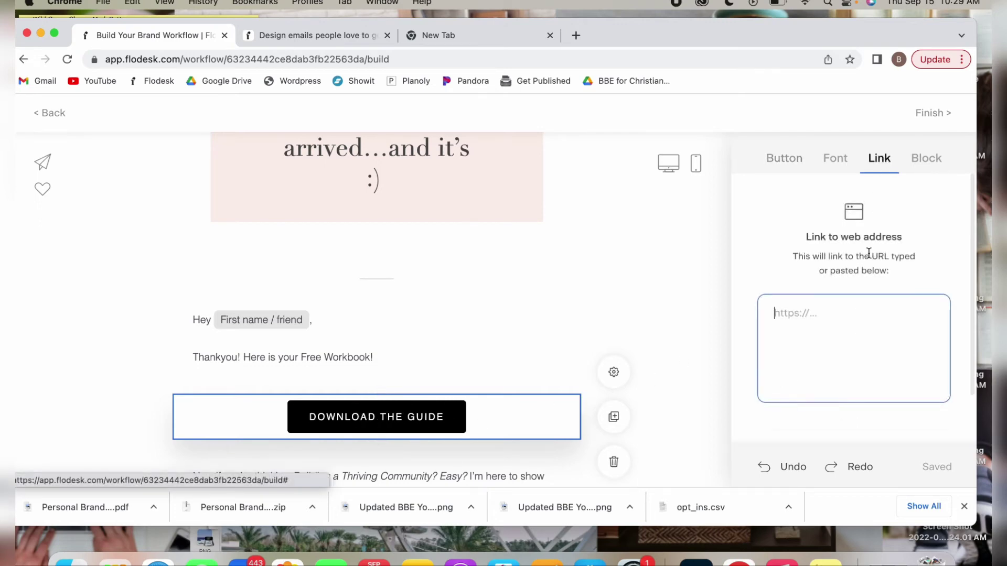
scroll(868, 253, "down", 2)
left_click(864, 394)
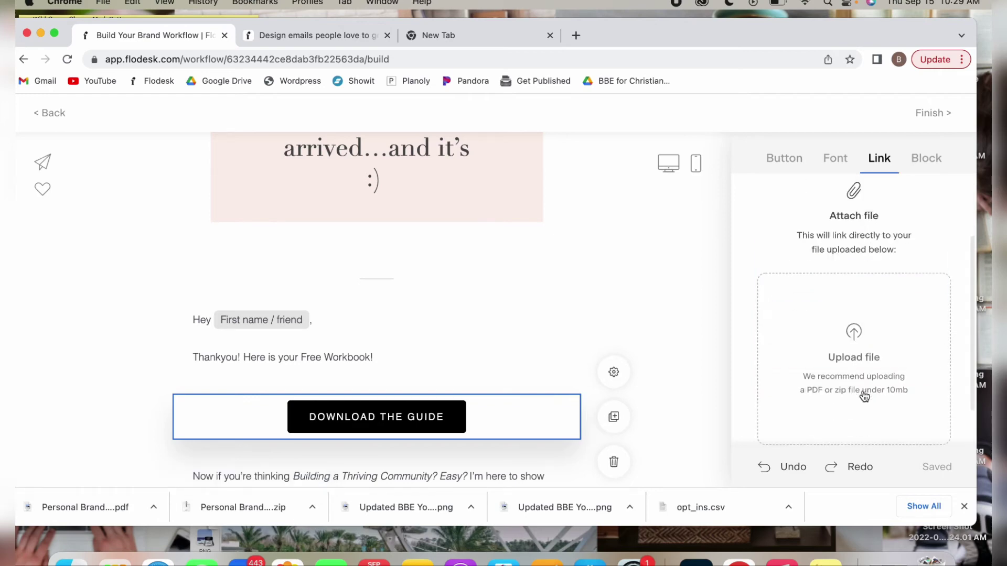
left_click(857, 358)
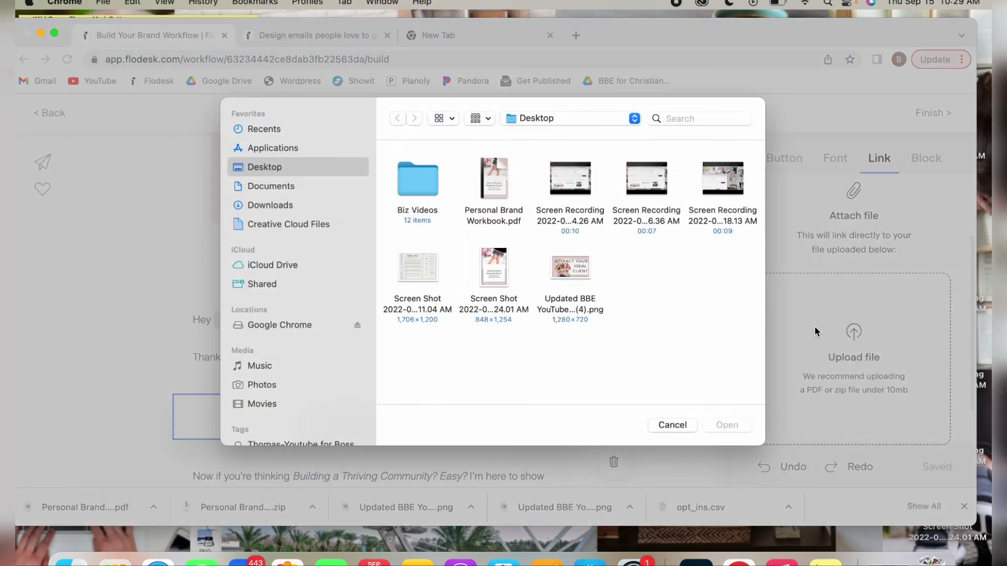
left_click(496, 167)
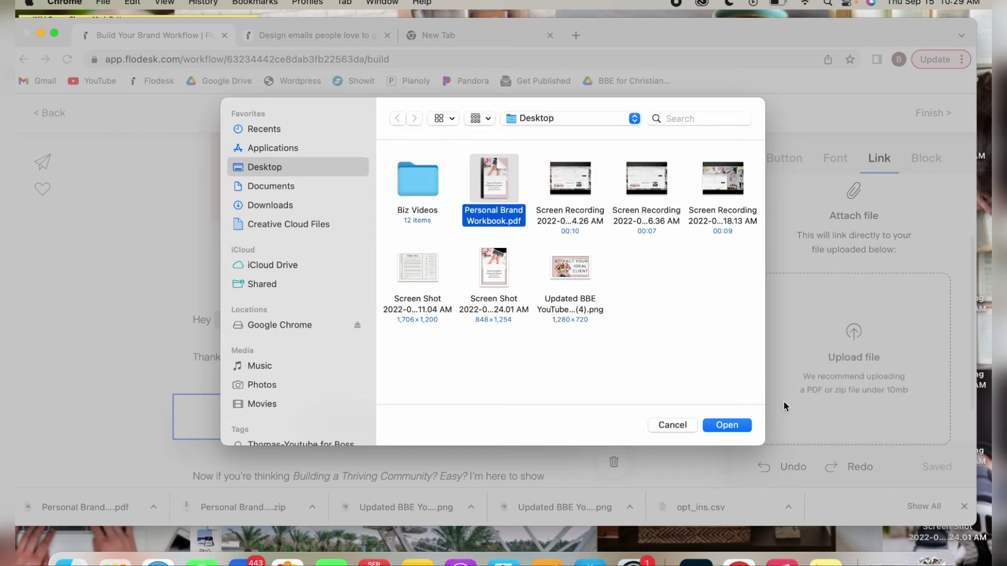
left_click(738, 426)
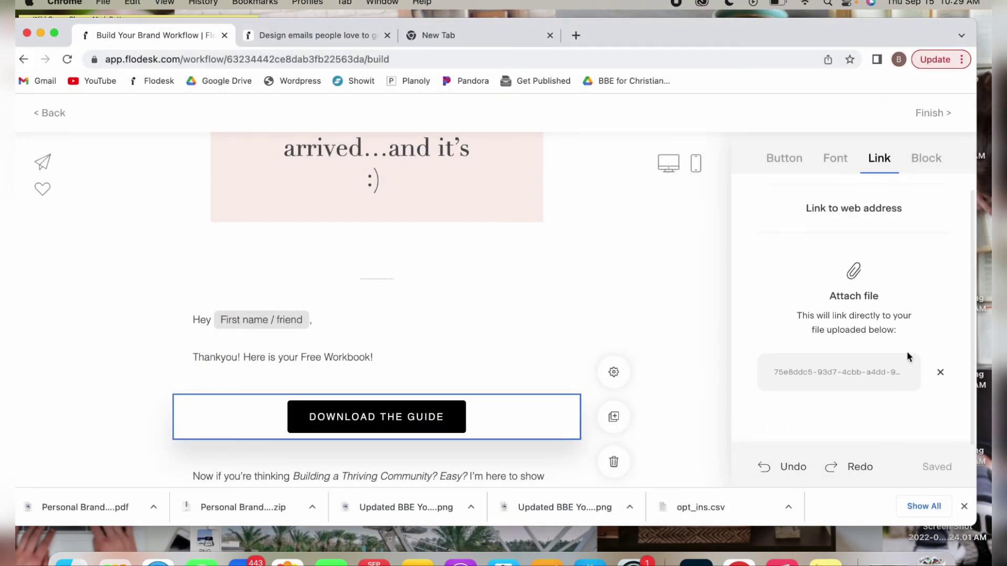
Step: Open the published Build Your Brand Workbook opt-in page in a new browser tab
scroll(676, 312, "up", 10)
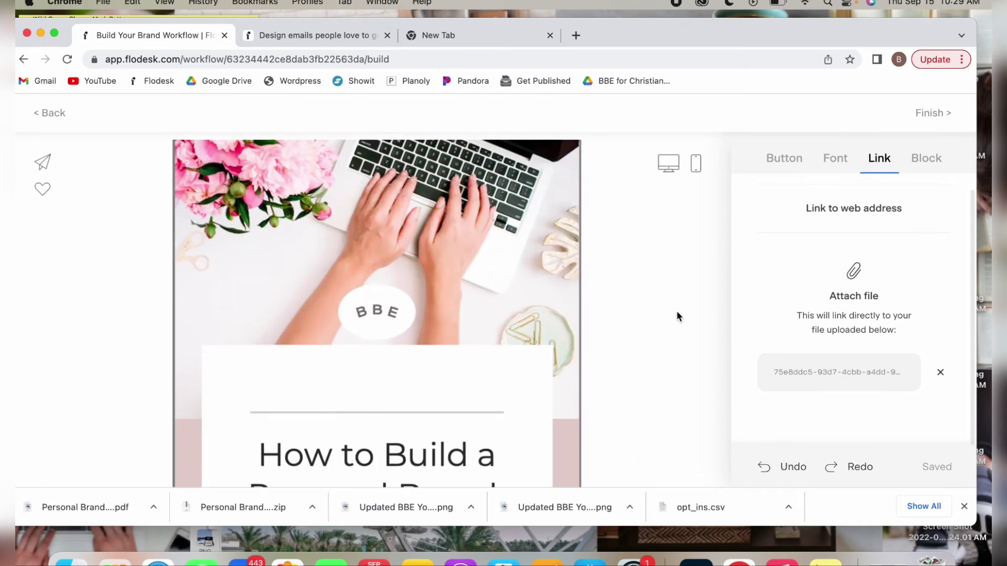
scroll(677, 312, "up", 3)
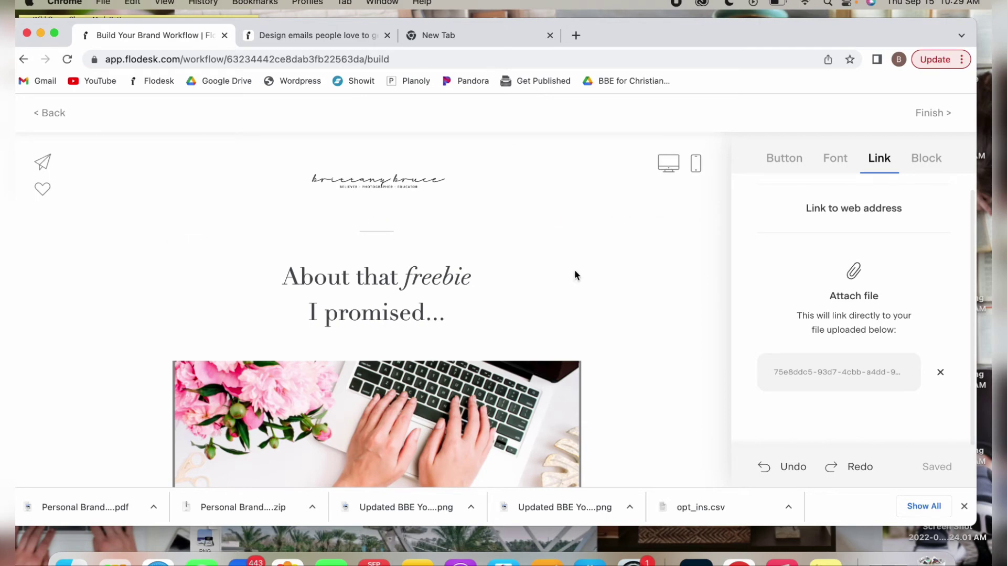
left_click(577, 36)
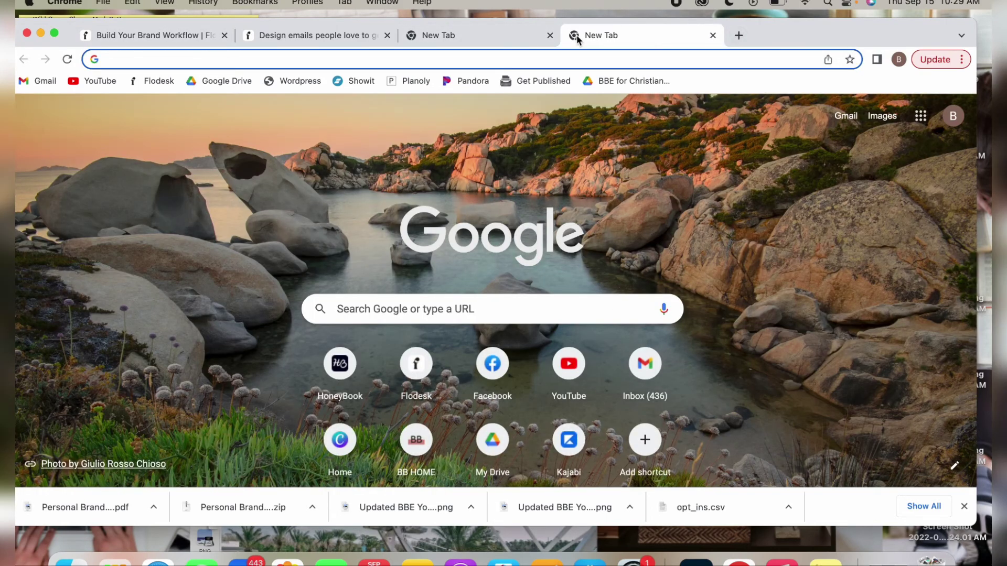
type("https://view.flodesk.com/pages/632343ec461ab140427b8dfd")
key("Return")
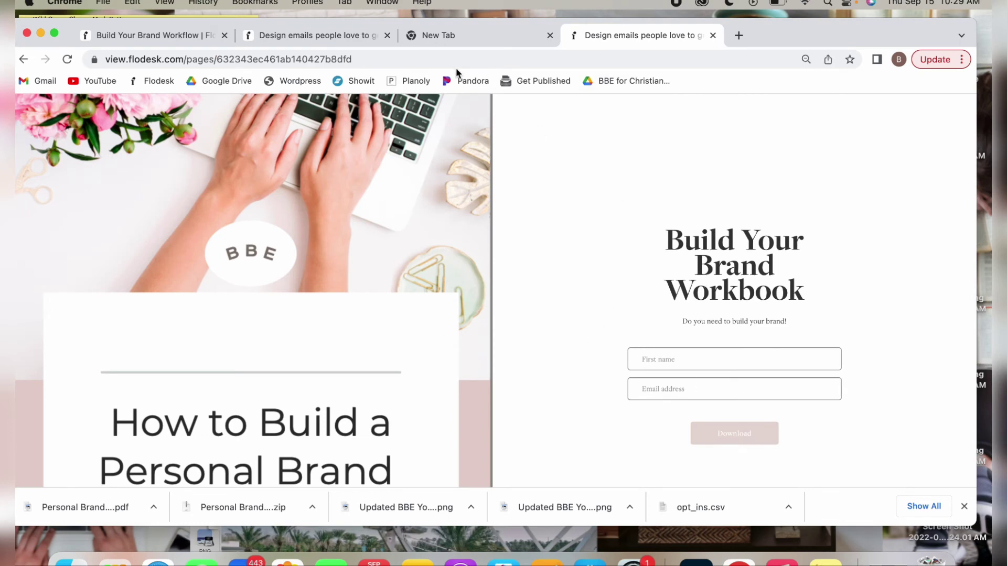
Step: Back in the email editor, change the handwritten sign-off to 'xoxo' plus the sender's name
left_click(168, 35)
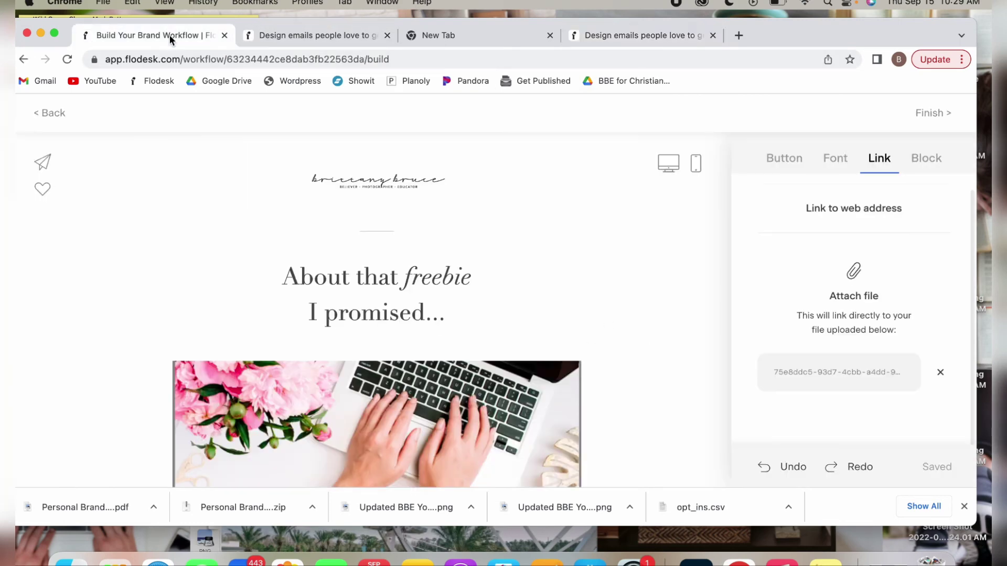
scroll(467, 325, "down", 3)
scroll(477, 287, "up", 3)
scroll(477, 287, "down", 10)
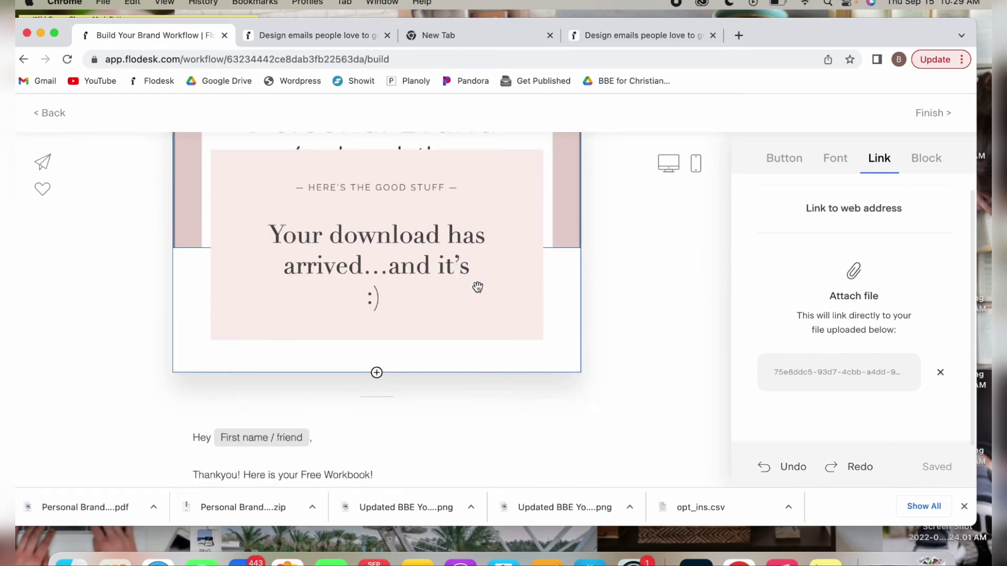
scroll(477, 287, "down", 5)
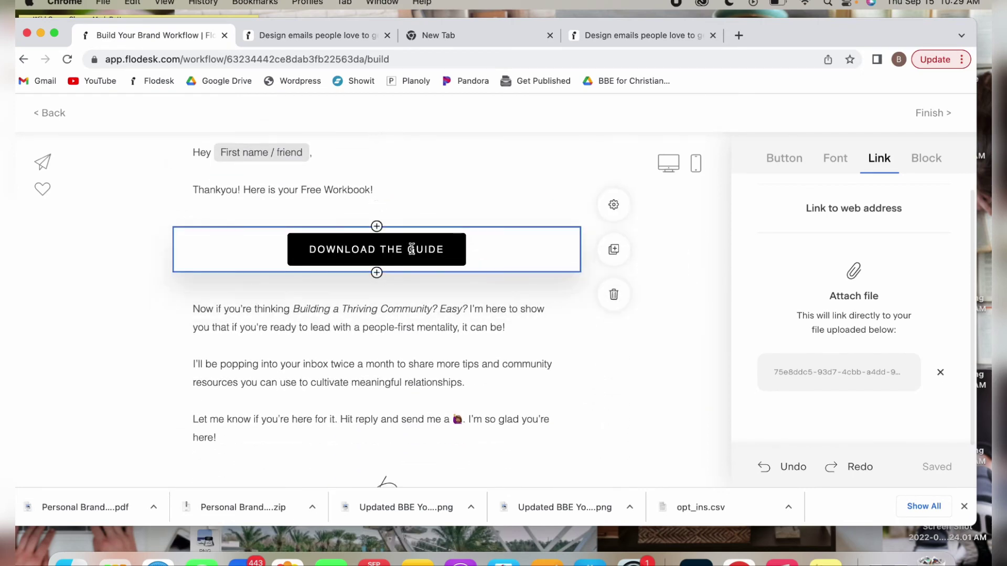
scroll(540, 367, "down", 3)
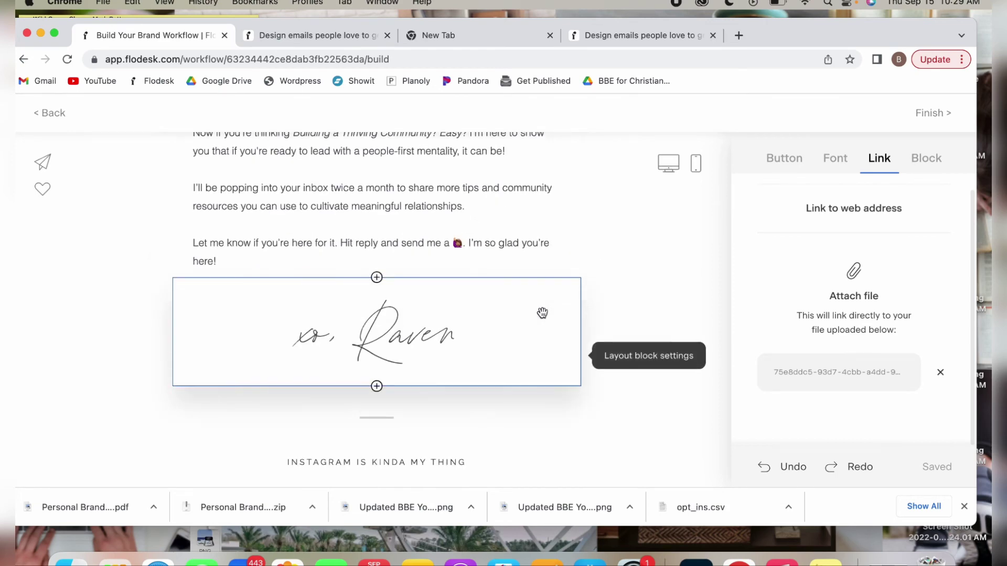
triple_click(456, 346)
type("xoxo, mbr")
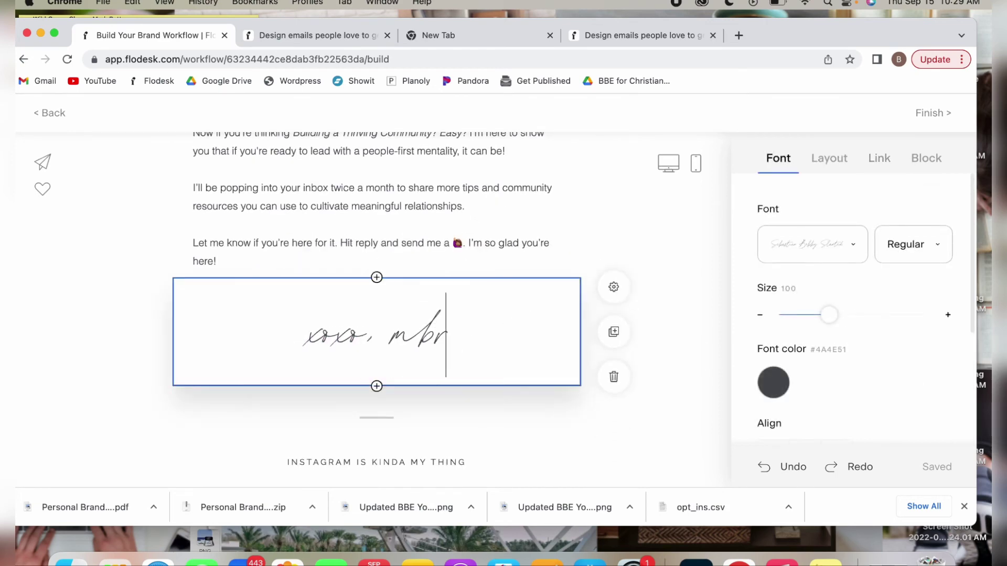
key("BackSpace")
key("BackSpace")
key("BackSpace")
type("brittany")
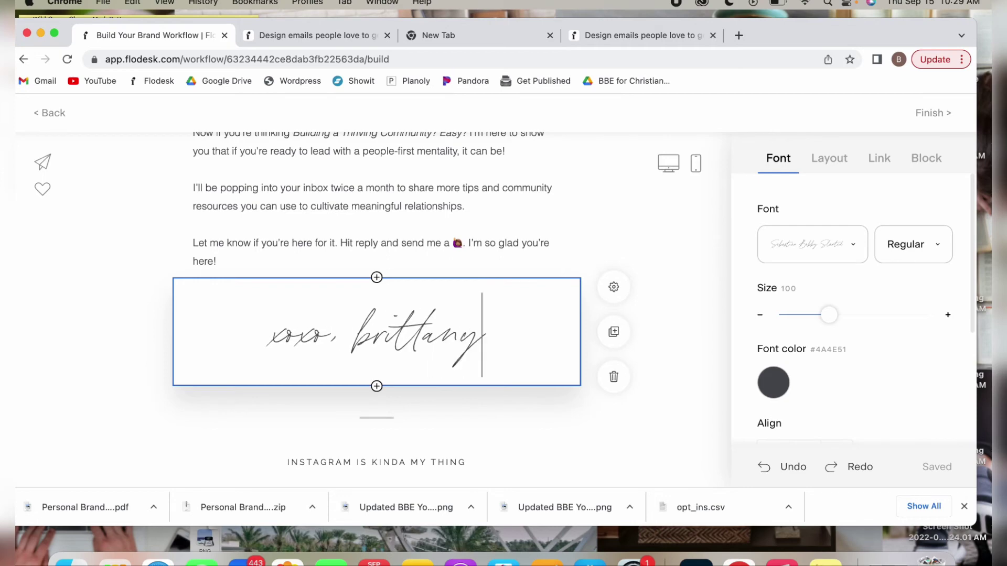
scroll(630, 367, "down", 5)
scroll(656, 263, "up", 10)
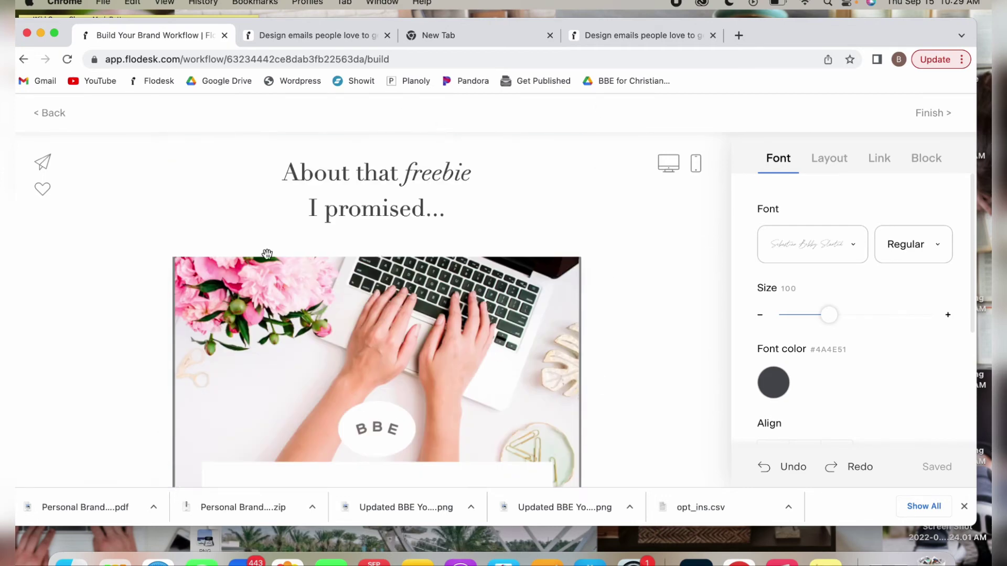
left_click(944, 116)
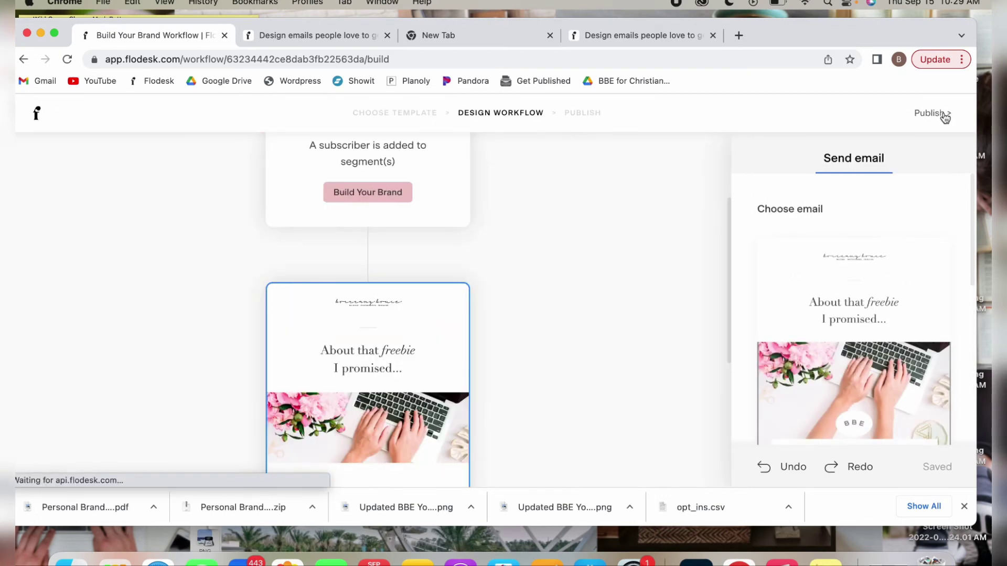
scroll(656, 281, "down", 3)
scroll(656, 281, "up", 5)
scroll(457, 252, "up", 1)
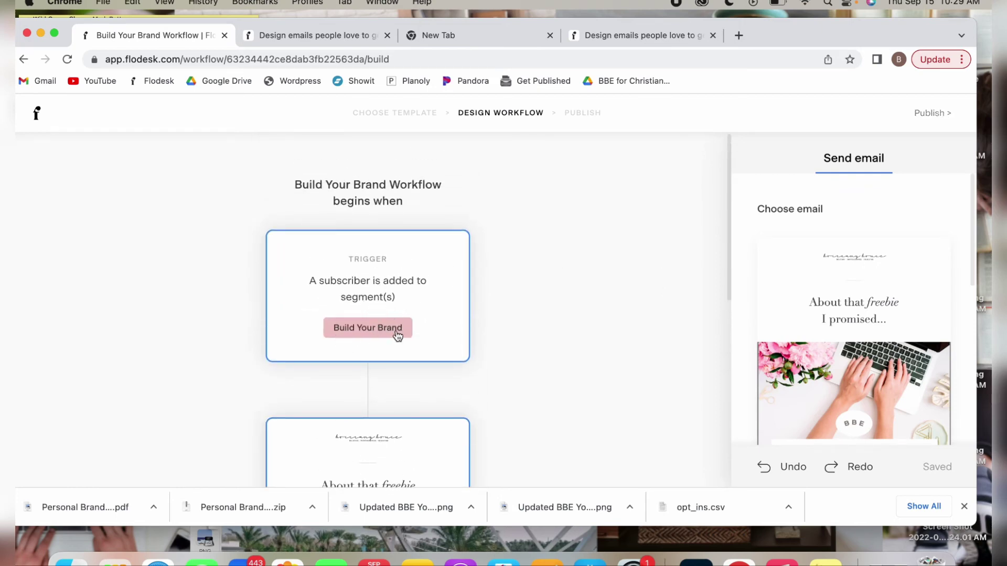
left_click(637, 36)
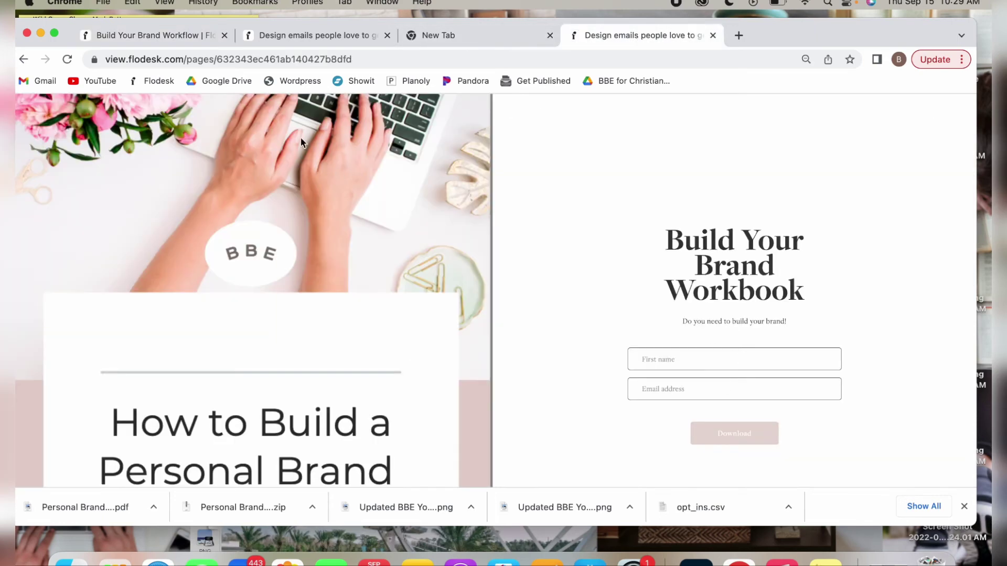
left_click(186, 35)
scroll(385, 321, "down", 4)
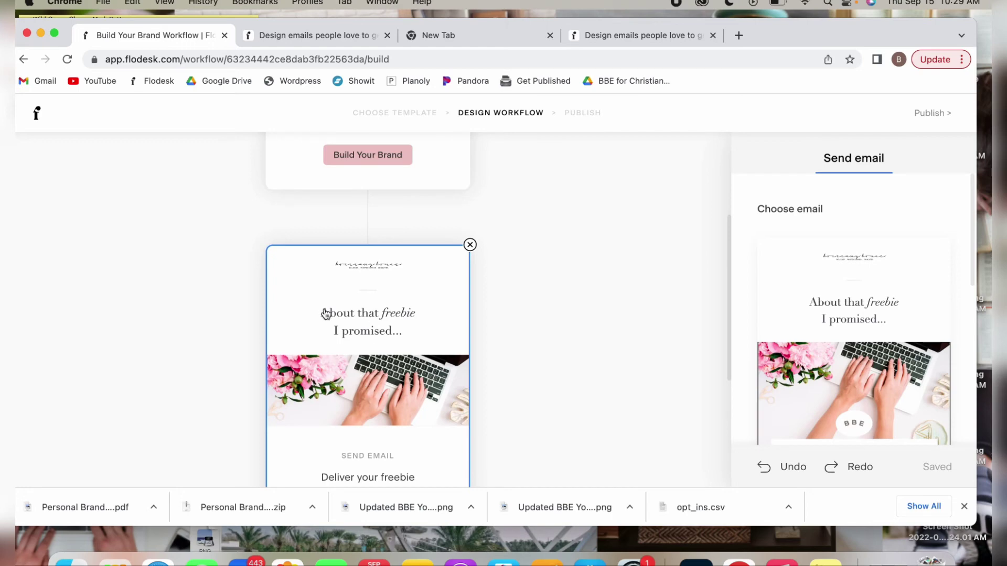
scroll(414, 414, "down", 2)
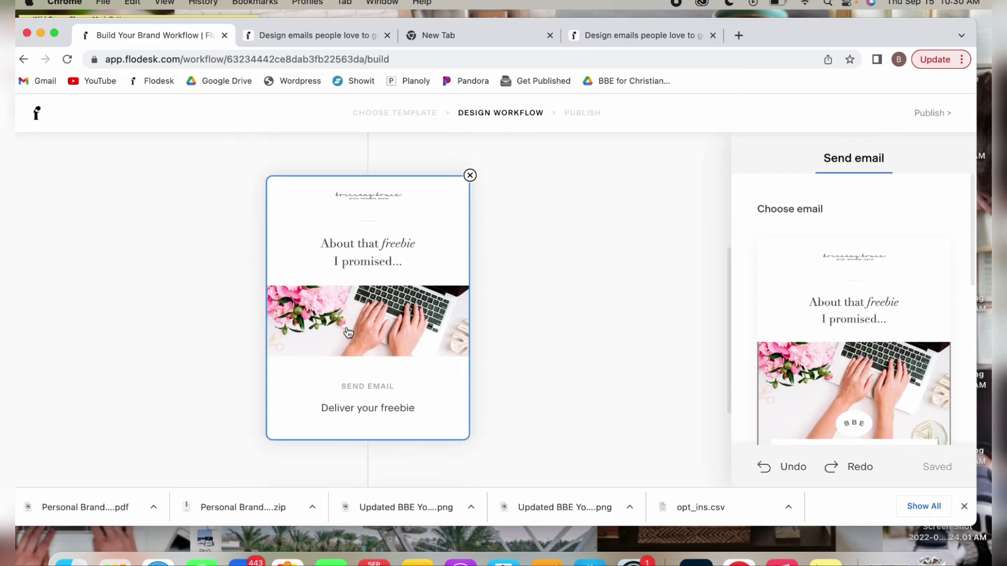
scroll(543, 320, "down", 5)
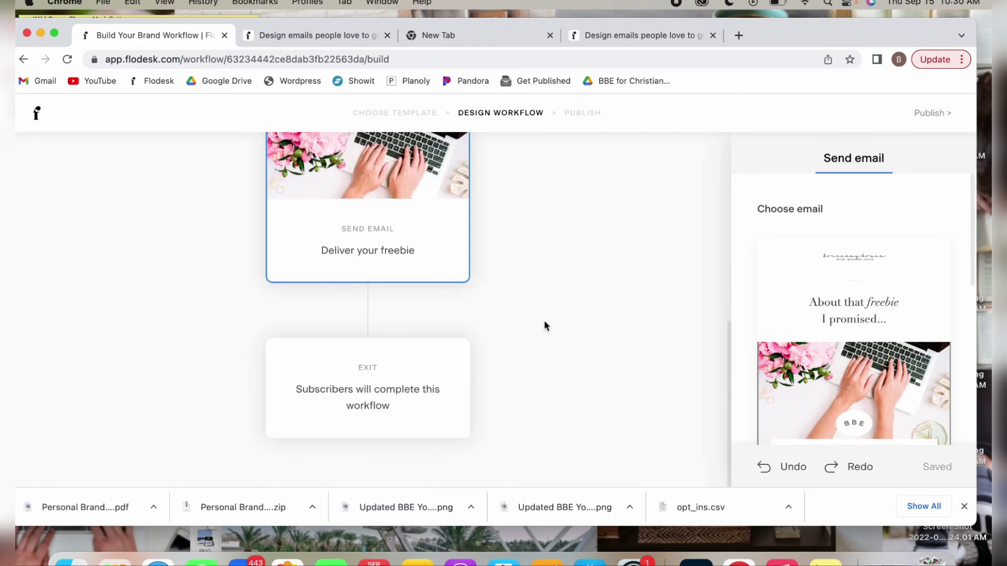
Step: Add a one-day wait and a send-email step after the freebie email, then delete the empty email step
left_click(368, 313)
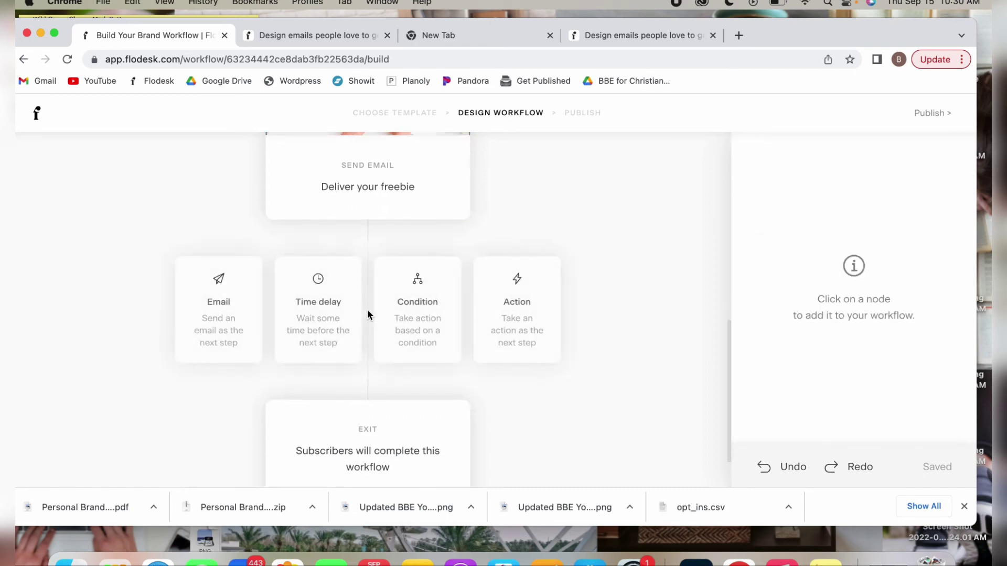
left_click(340, 312)
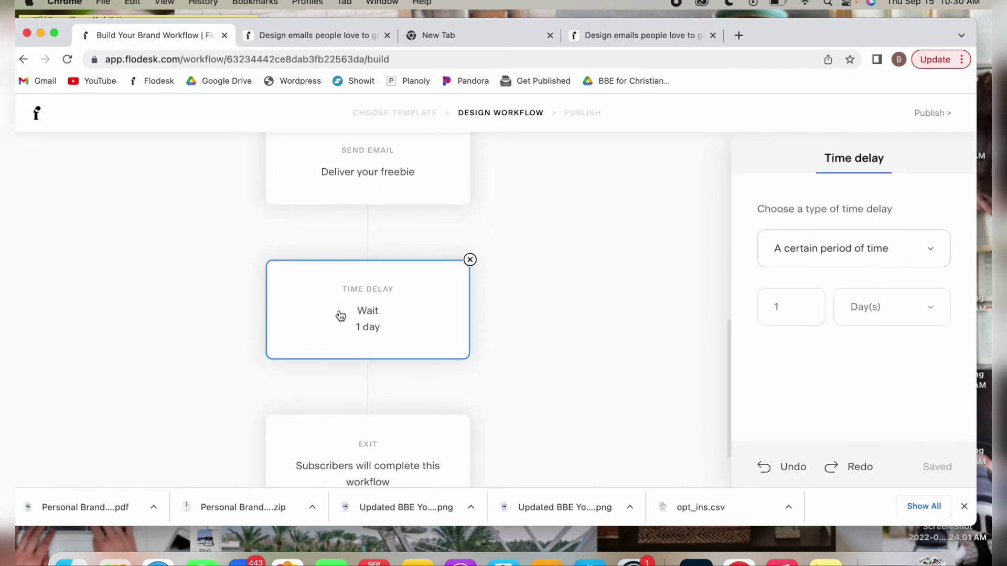
left_click(367, 392)
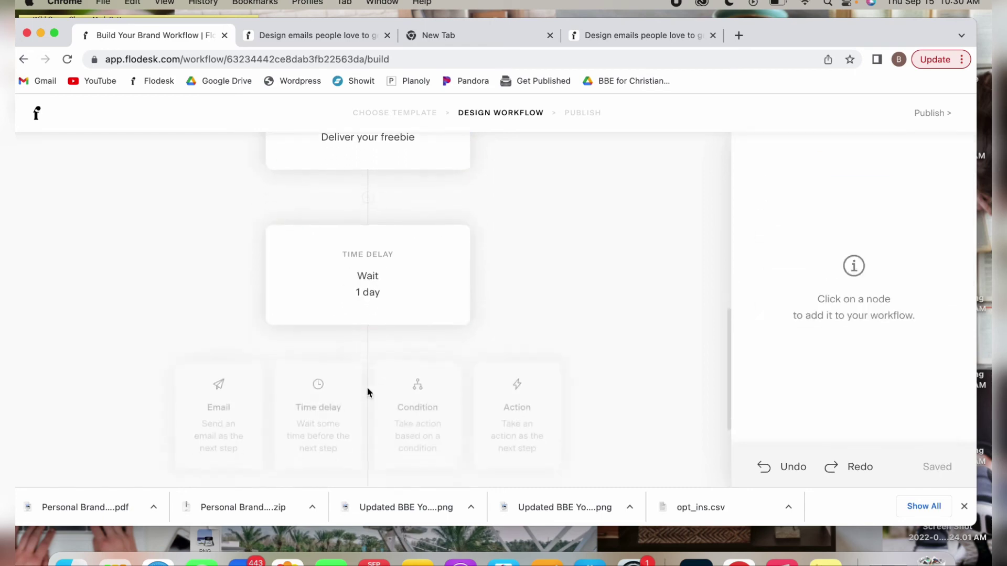
left_click(242, 318)
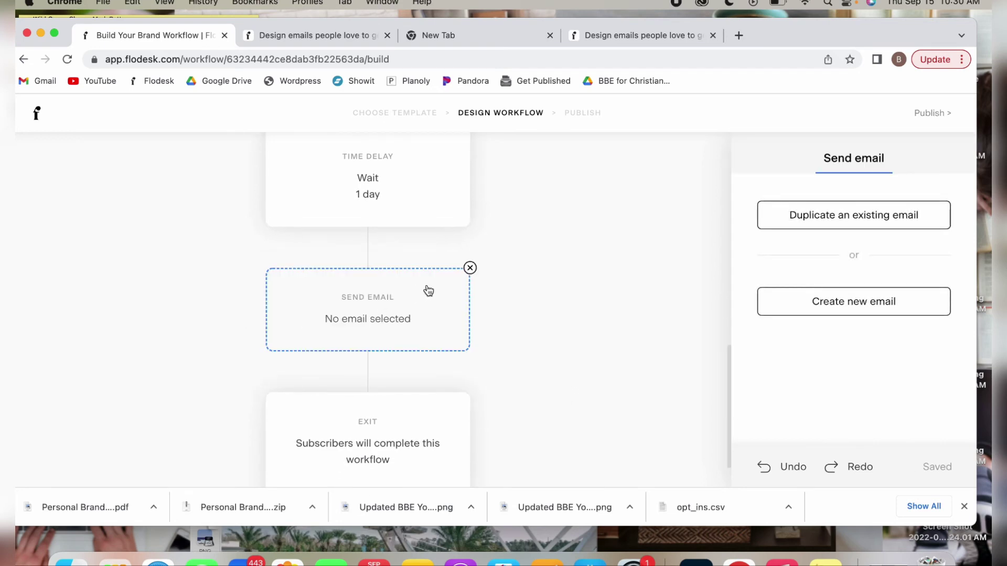
left_click(470, 268)
Step: Delete the one-day time delay so the freebie email sends immediately, then review the workflow
scroll(458, 234, "up", 2)
scroll(458, 234, "up", 5)
scroll(458, 234, "down", 6)
left_click(591, 262)
left_click(600, 328)
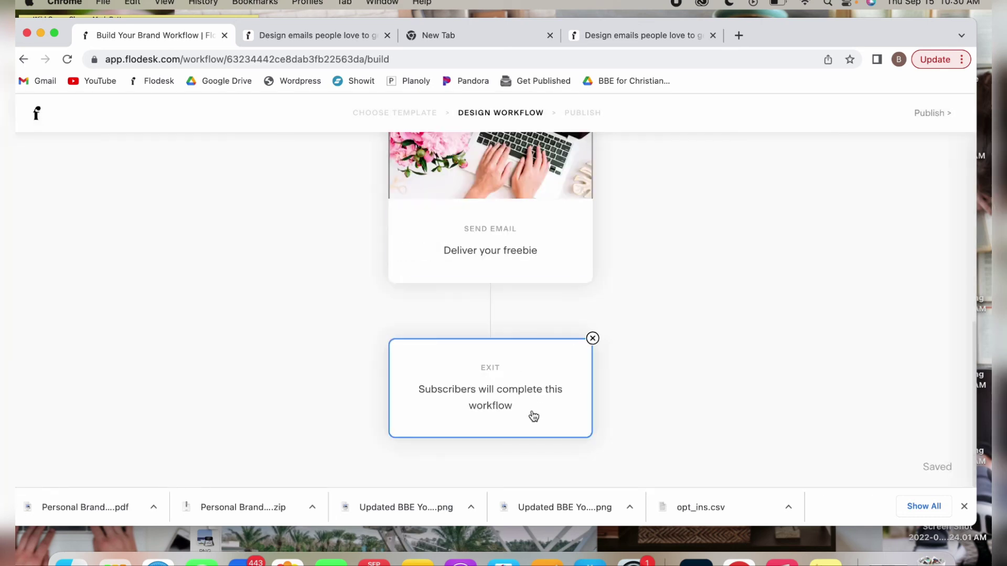
scroll(545, 350, "up", 3)
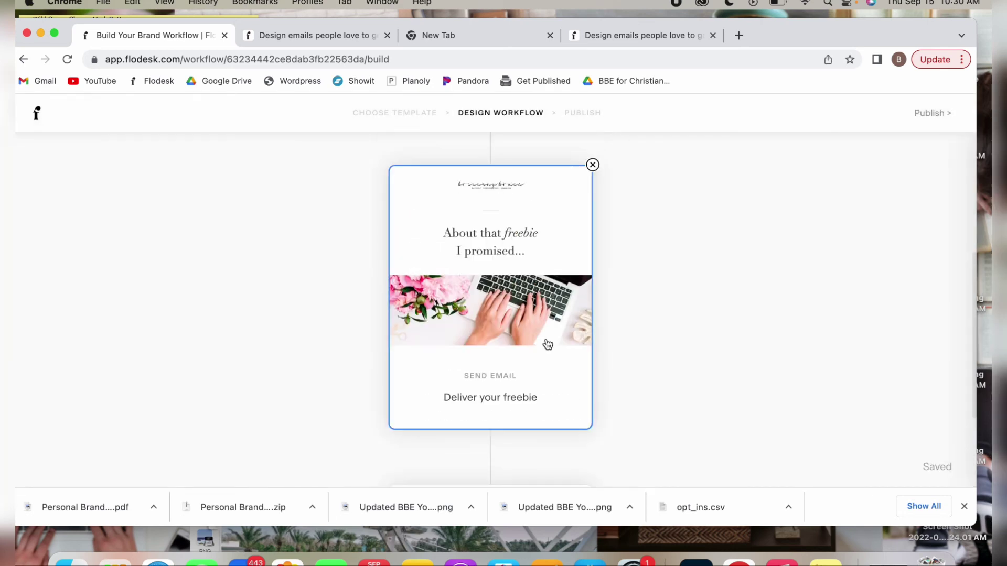
scroll(530, 438, "down", 3)
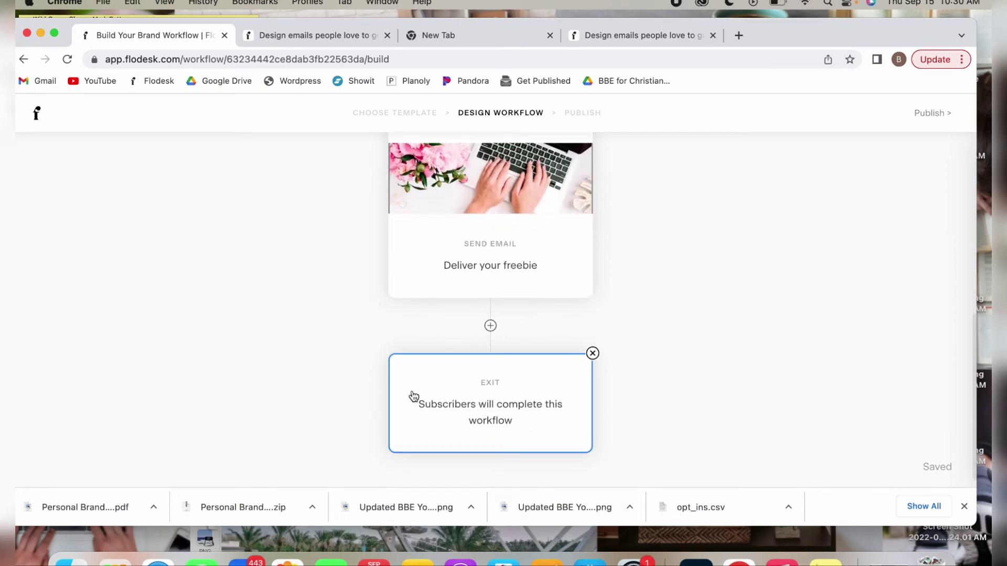
scroll(509, 204, "up", 7)
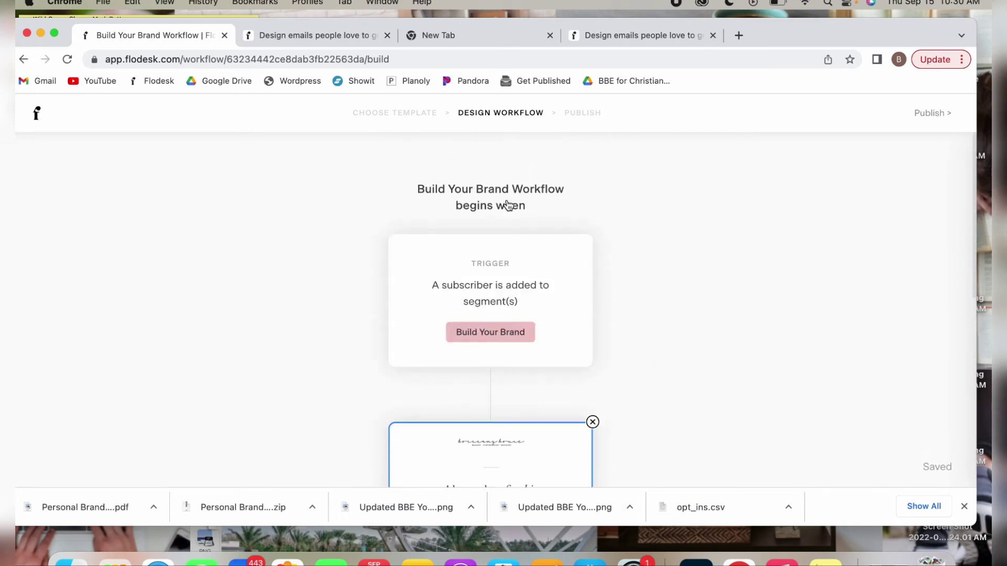
scroll(545, 314, "down", 5)
scroll(546, 317, "down", 3)
scroll(546, 316, "up", 7)
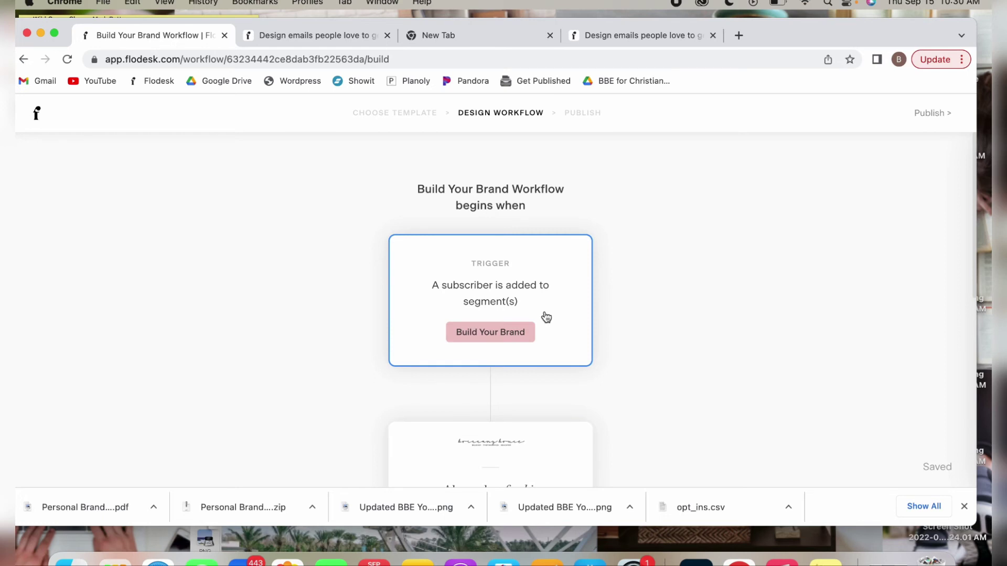
Step: Publish the Build Your Brand Workflow now and confirm it shows as Published beside Low Ticket Funnel
left_click(936, 113)
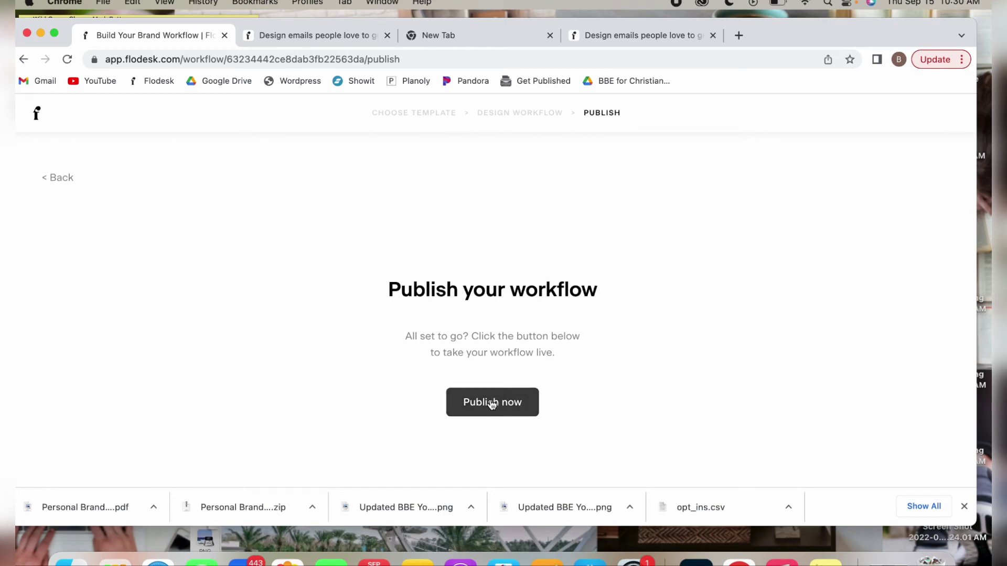
left_click(491, 402)
scroll(485, 403, "down", 3)
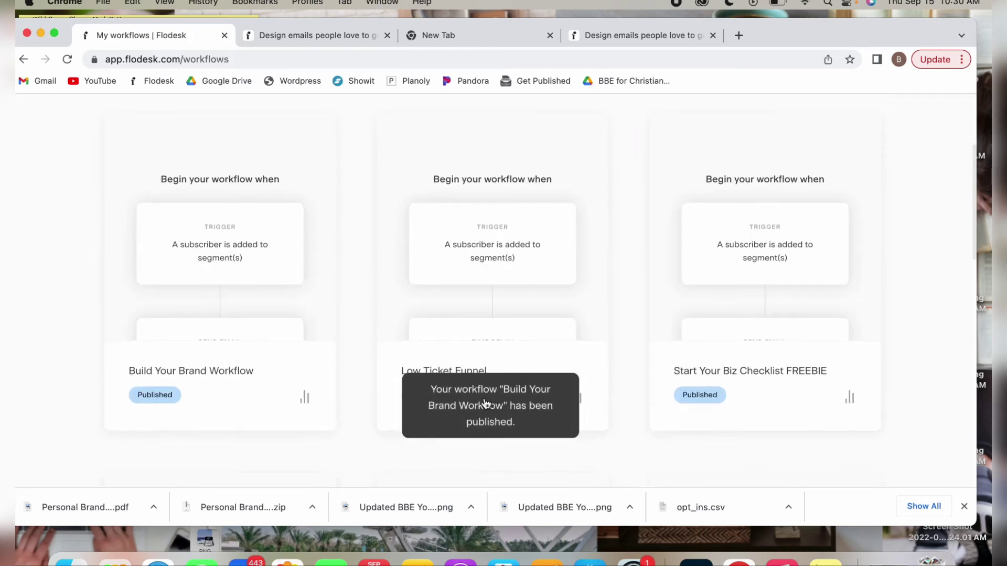
mouse_move(250, 183)
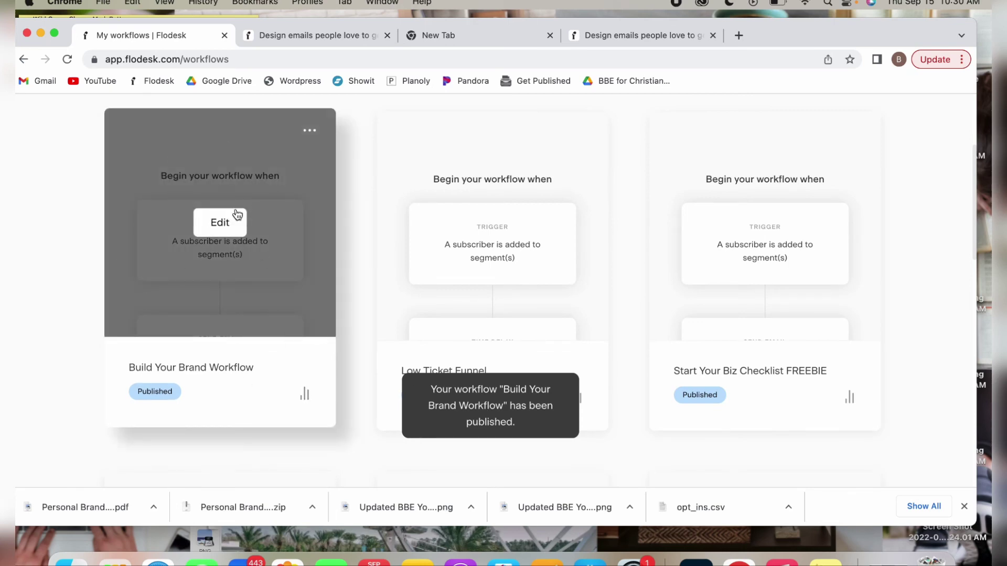
scroll(265, 314, "up", 3)
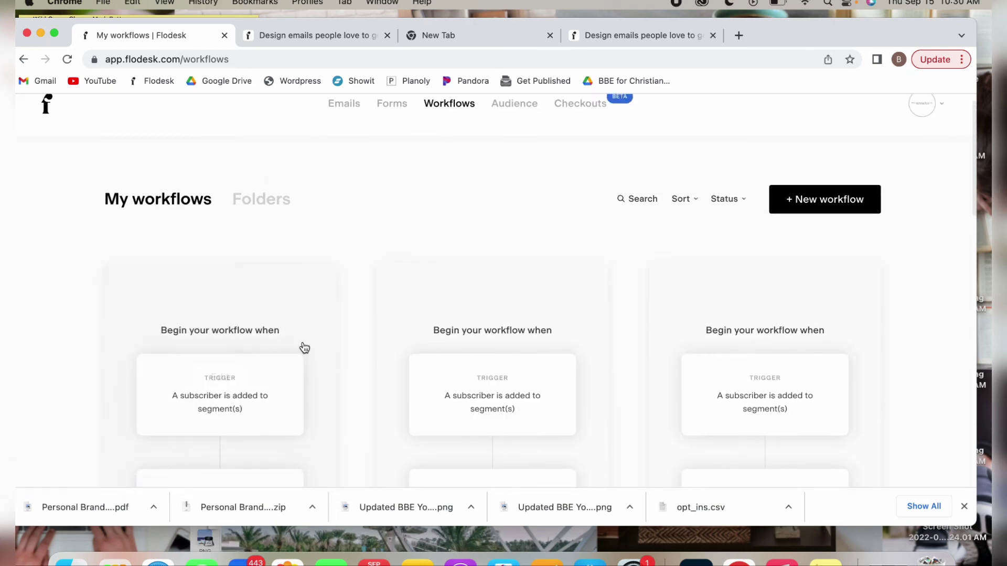
scroll(306, 351, "down", 3)
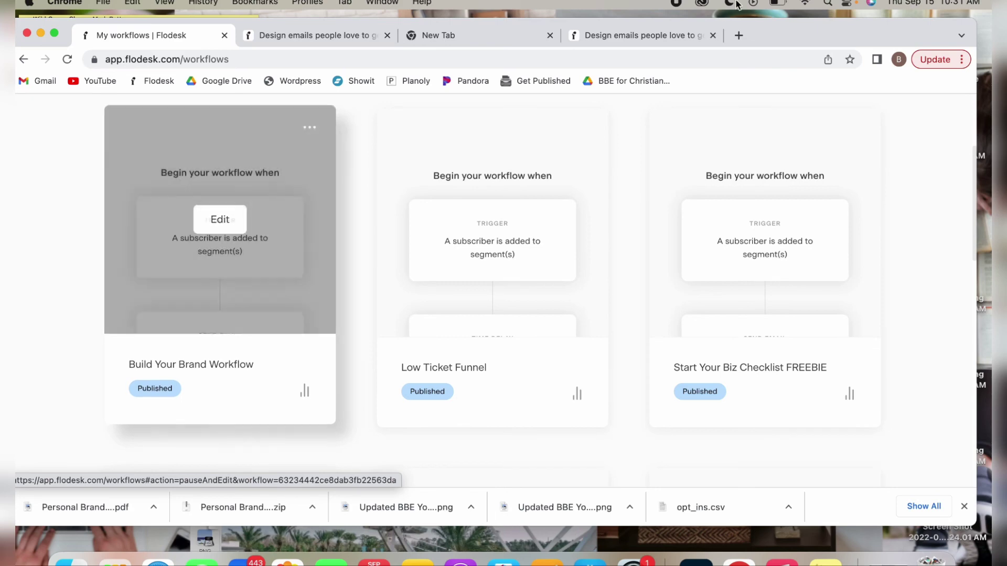
Step: Load the copied Build Your Brand Workbook opt-in page URL in a new browser tab
left_click(739, 35)
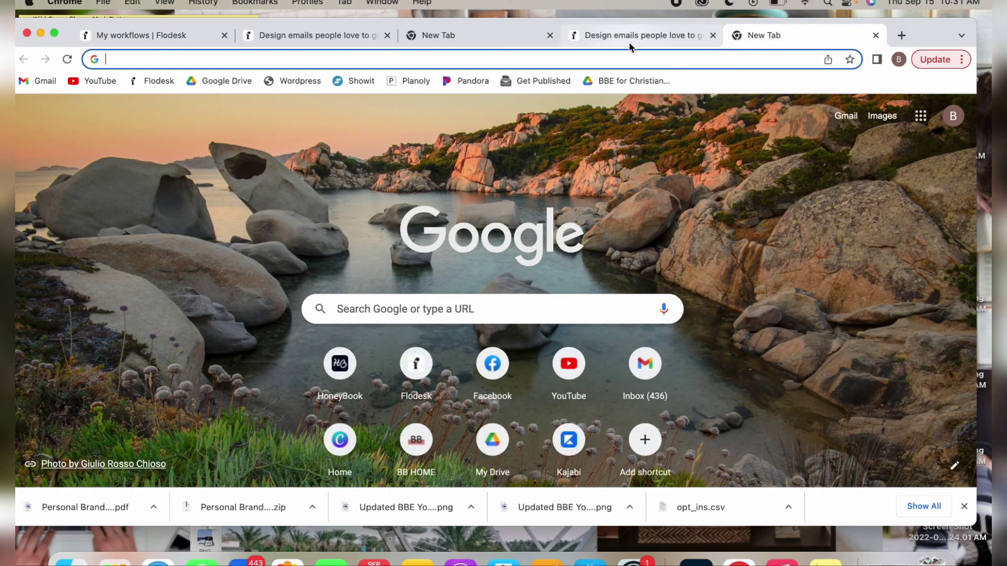
type("https://view.flodesk.com/pages/632343ec461ab140427b8dfd")
key("Return")
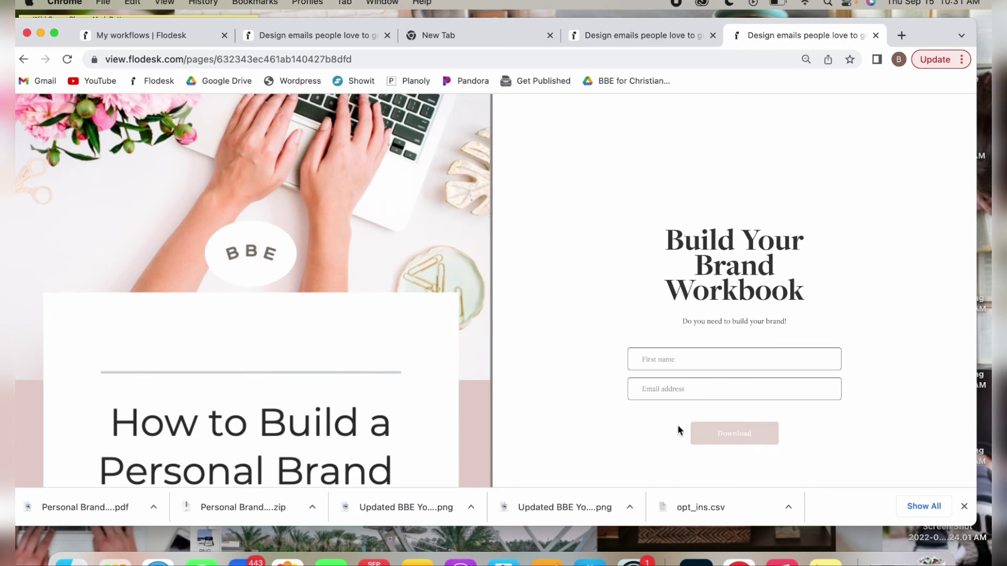
Step: Return to the My workflows list showing Build Your Brand Workflow as Published
left_click(650, 36)
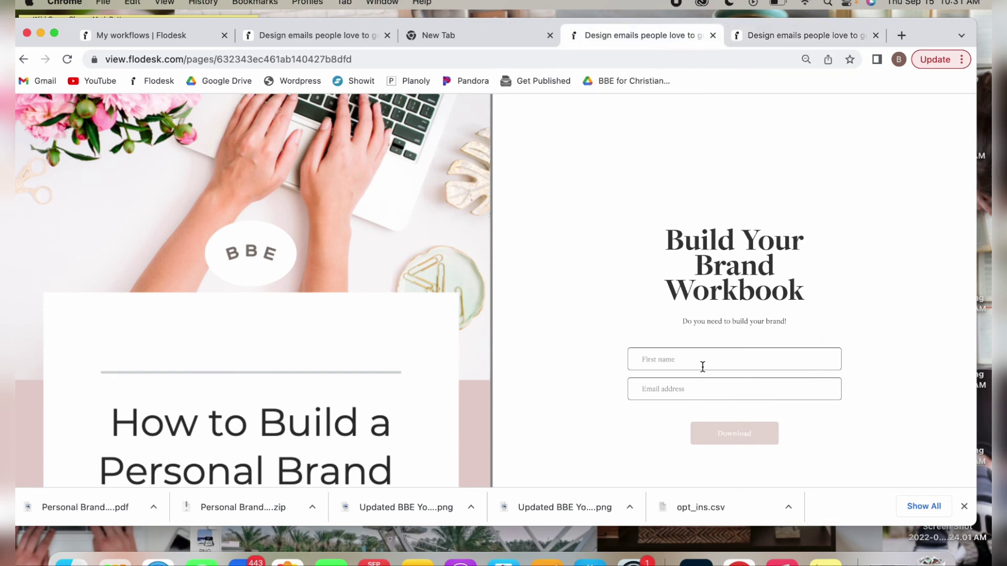
left_click(325, 36)
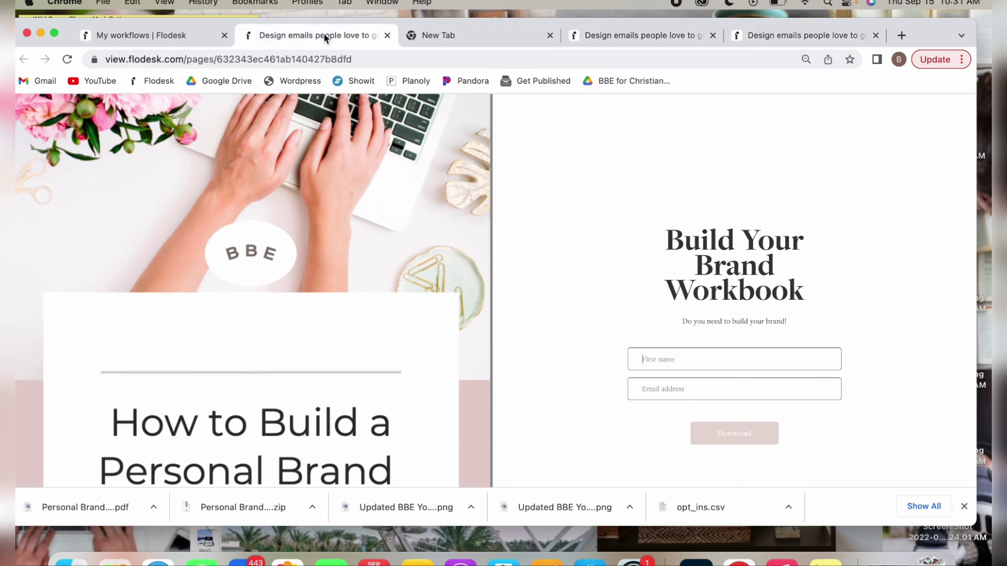
left_click(191, 36)
mouse_move(205, 308)
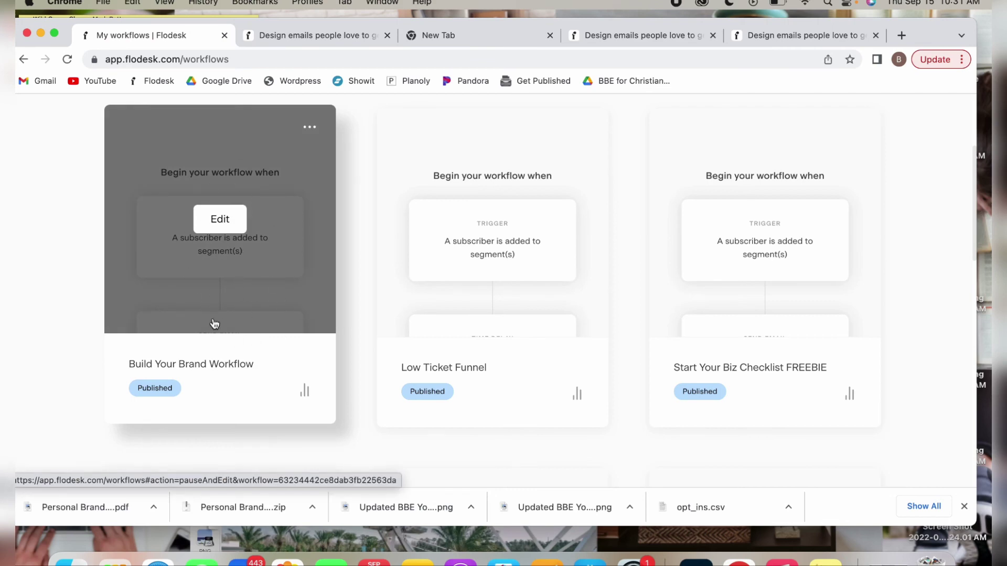
scroll(214, 323, "up", 3)
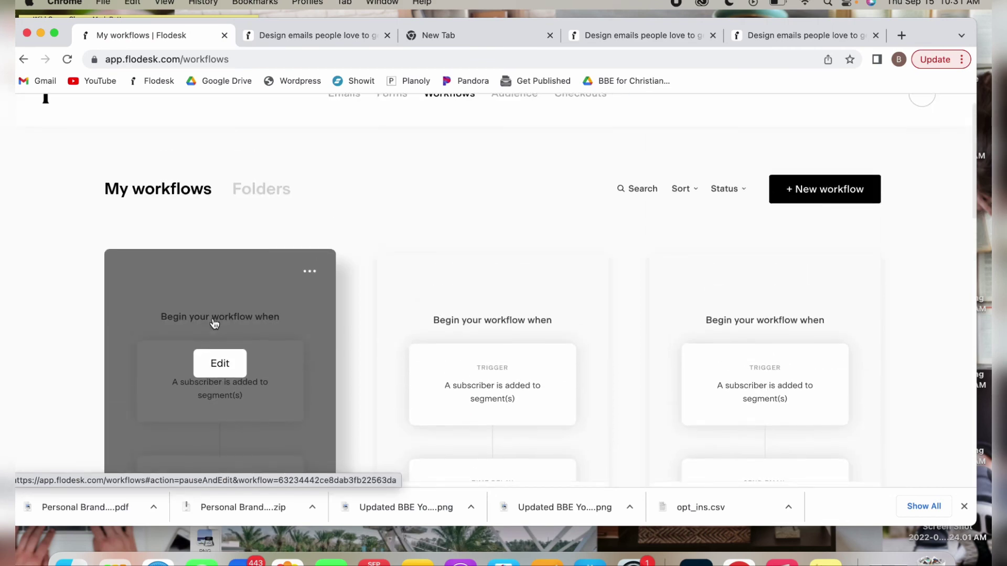
scroll(215, 323, "up", 1)
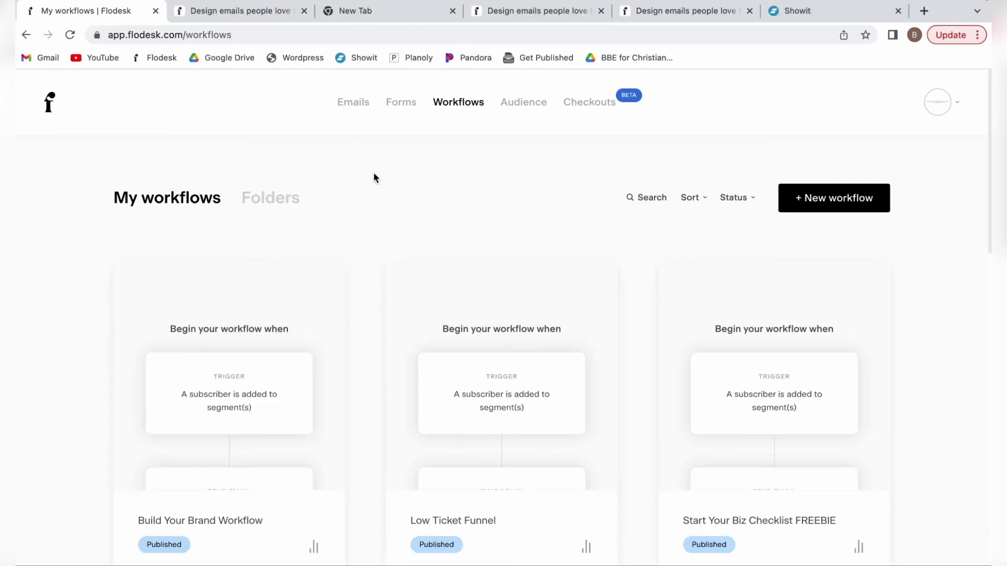
Step: Check the Build Your Brand segment's subscriber count under Audience > Segments
left_click(360, 107)
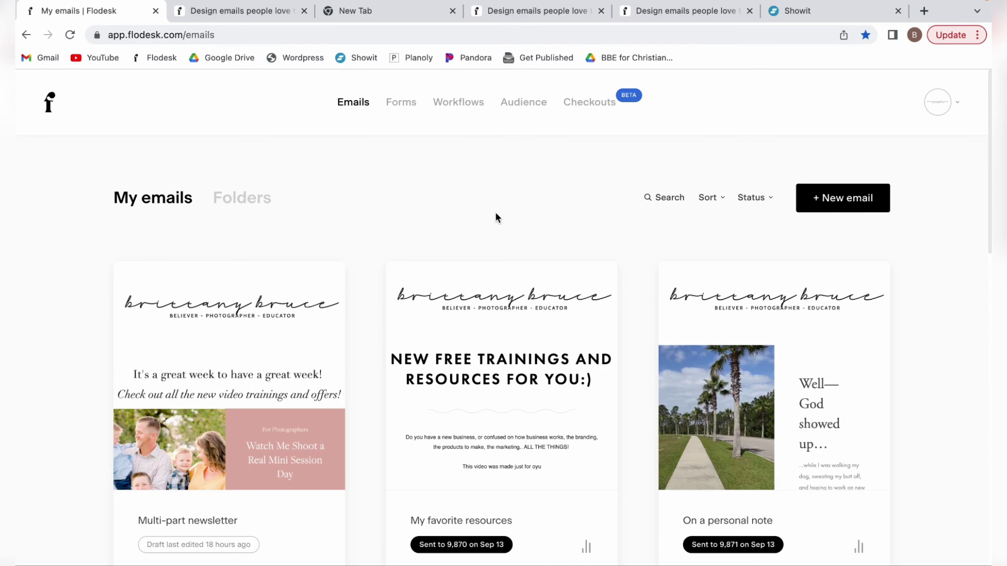
left_click(525, 104)
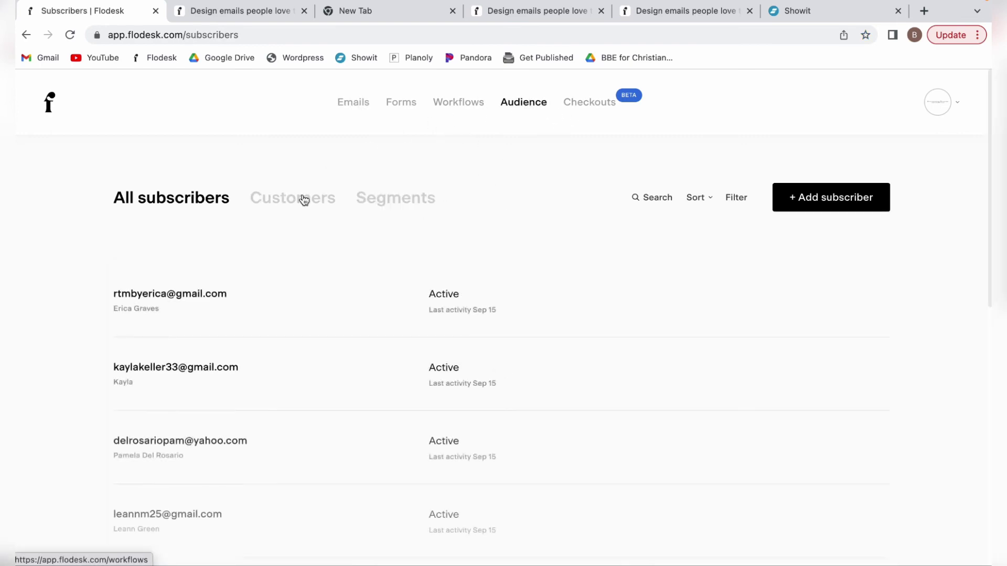
left_click(393, 199)
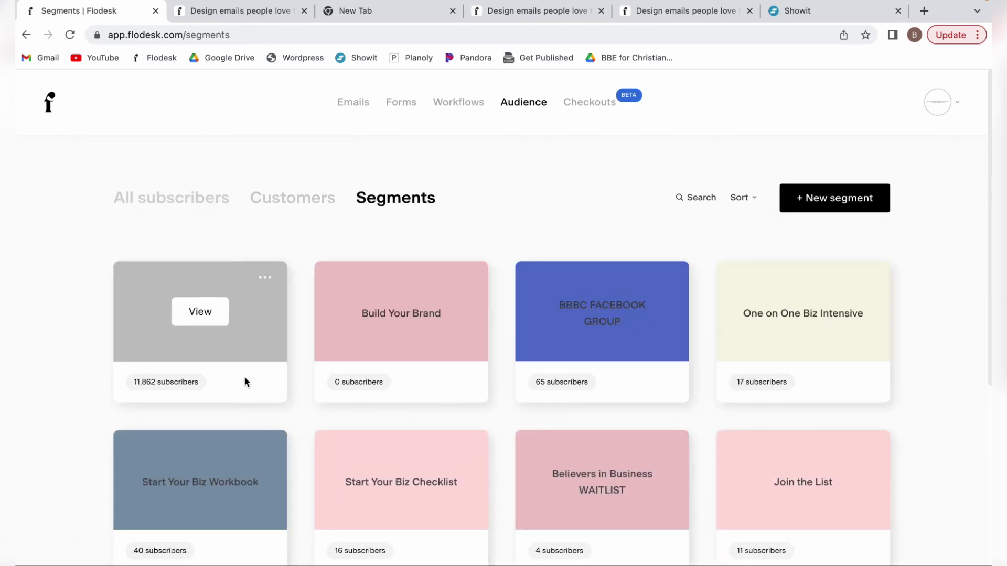
scroll(243, 381, "down", 5)
scroll(244, 382, "up", 5)
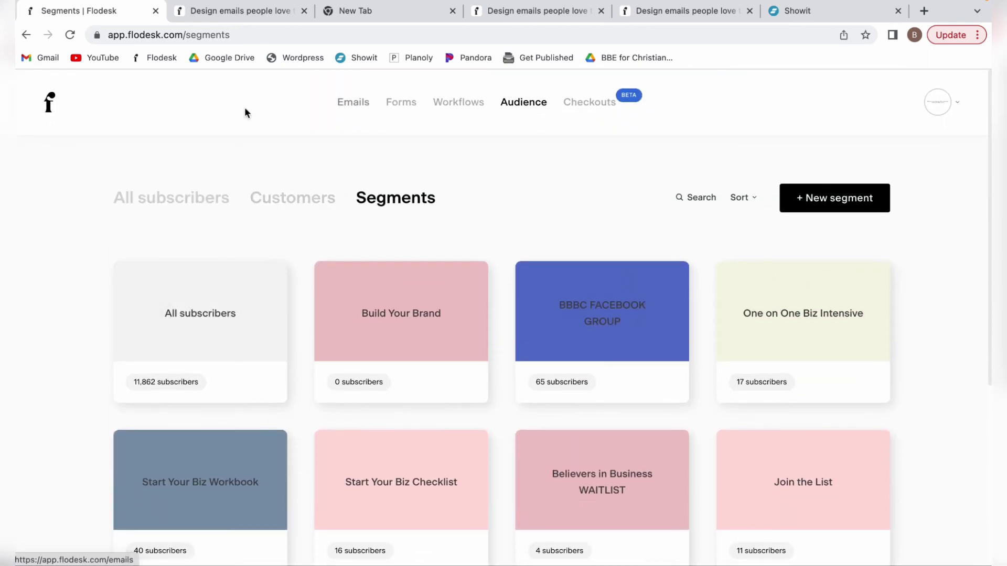
Step: Go back to My emails, listing the Multi-part newsletter draft and sent emails
left_click(50, 100)
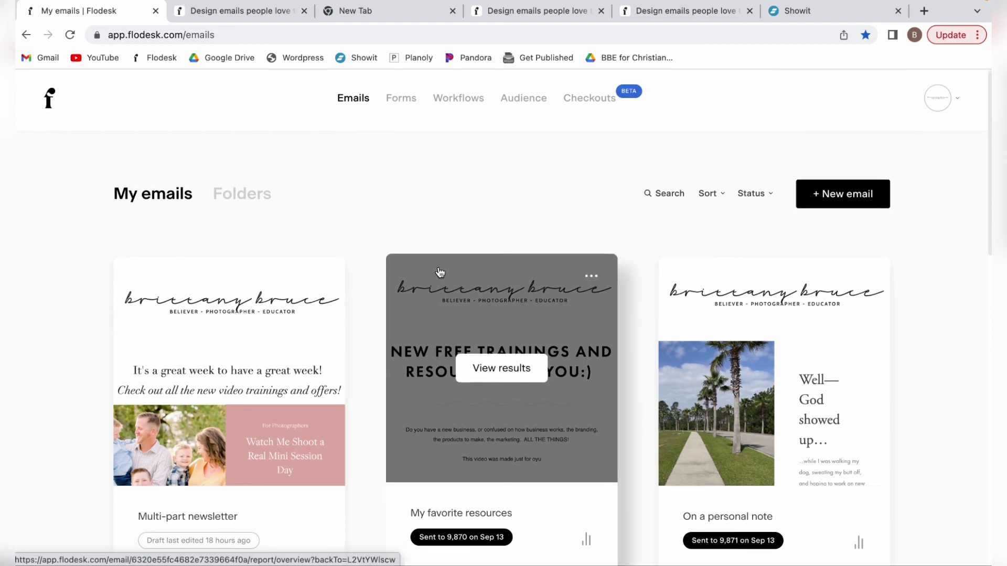
scroll(438, 275, "down", 3)
scroll(436, 288, "up", 3)
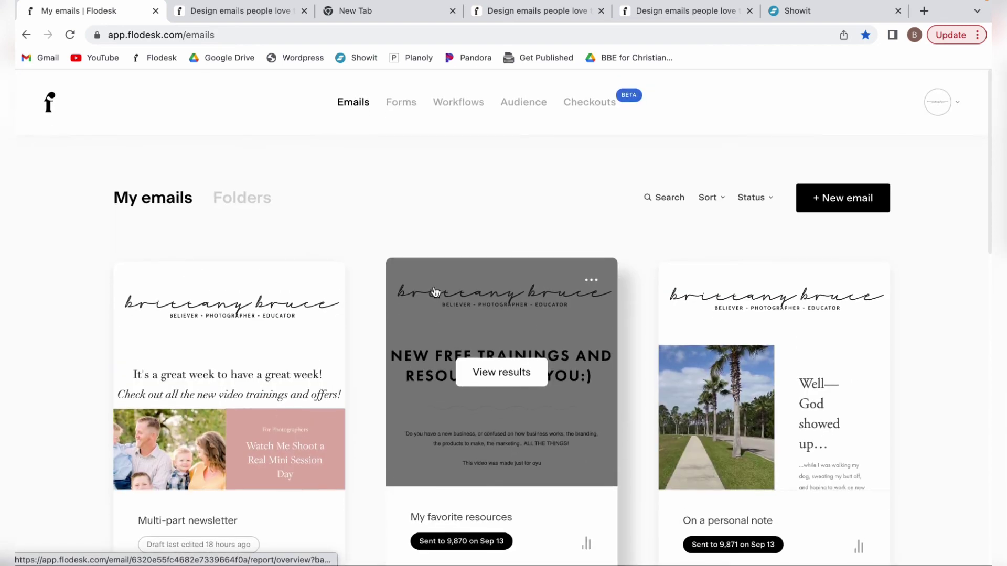
left_click(49, 103)
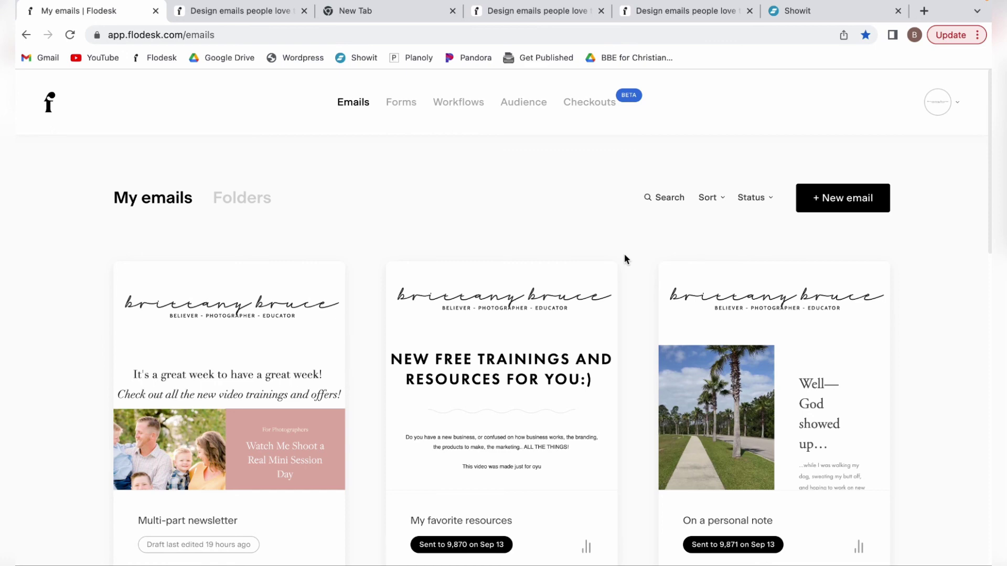
scroll(750, 341, "down", 5)
scroll(750, 341, "up", 5)
left_click(931, 107)
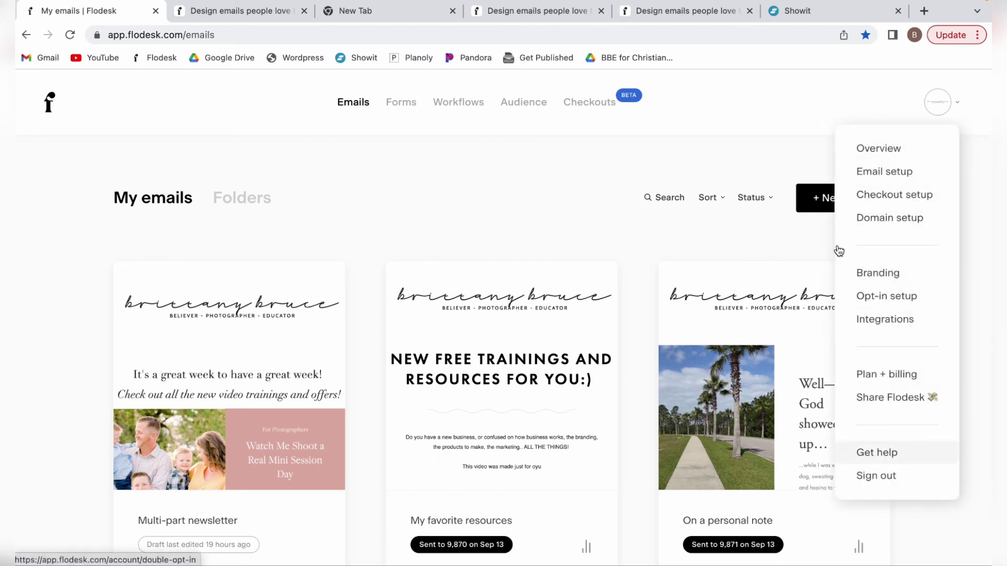
left_click(813, 194)
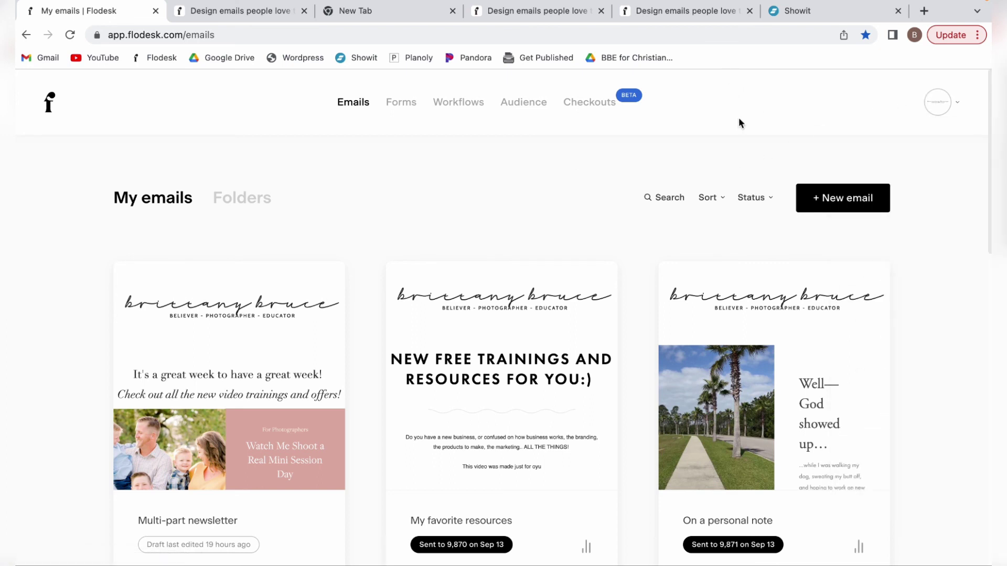